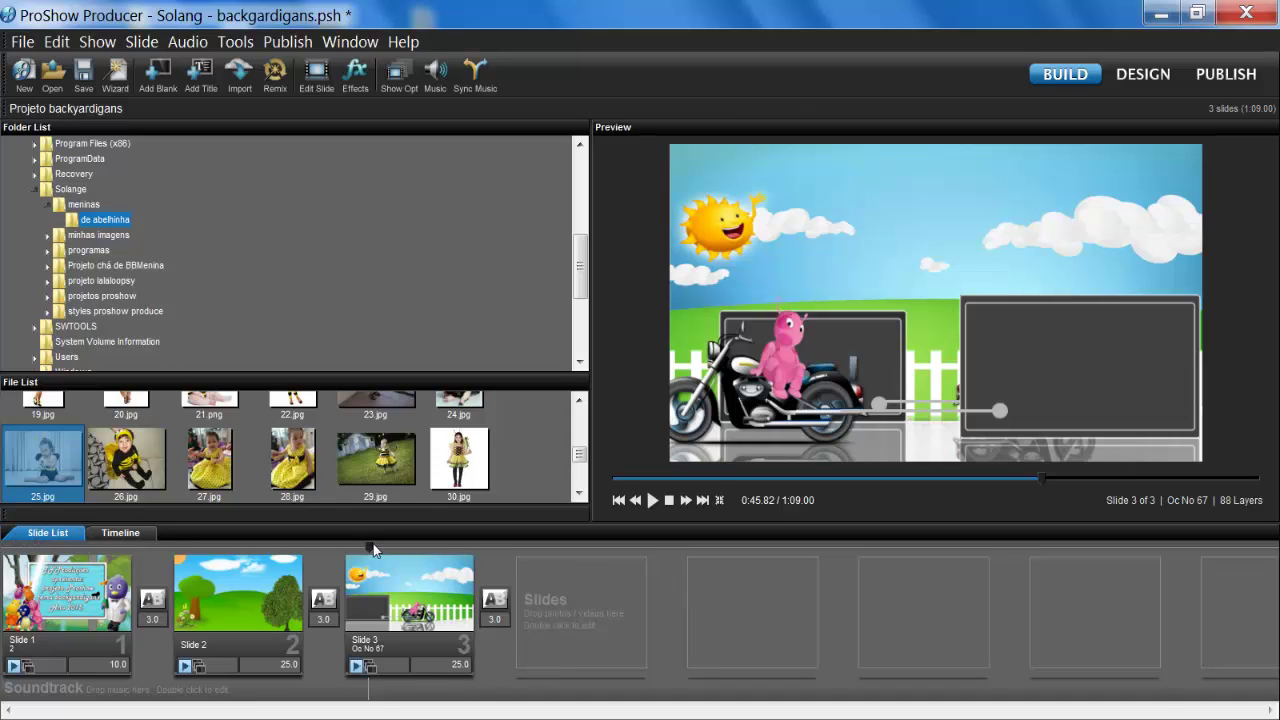
# Step: Scrub the preview through the motorcycle slide and back to the 'tema backyardigans Ano 2015' title slide
pyautogui.moveTo(375, 549); pyautogui.dragTo(383, 549)
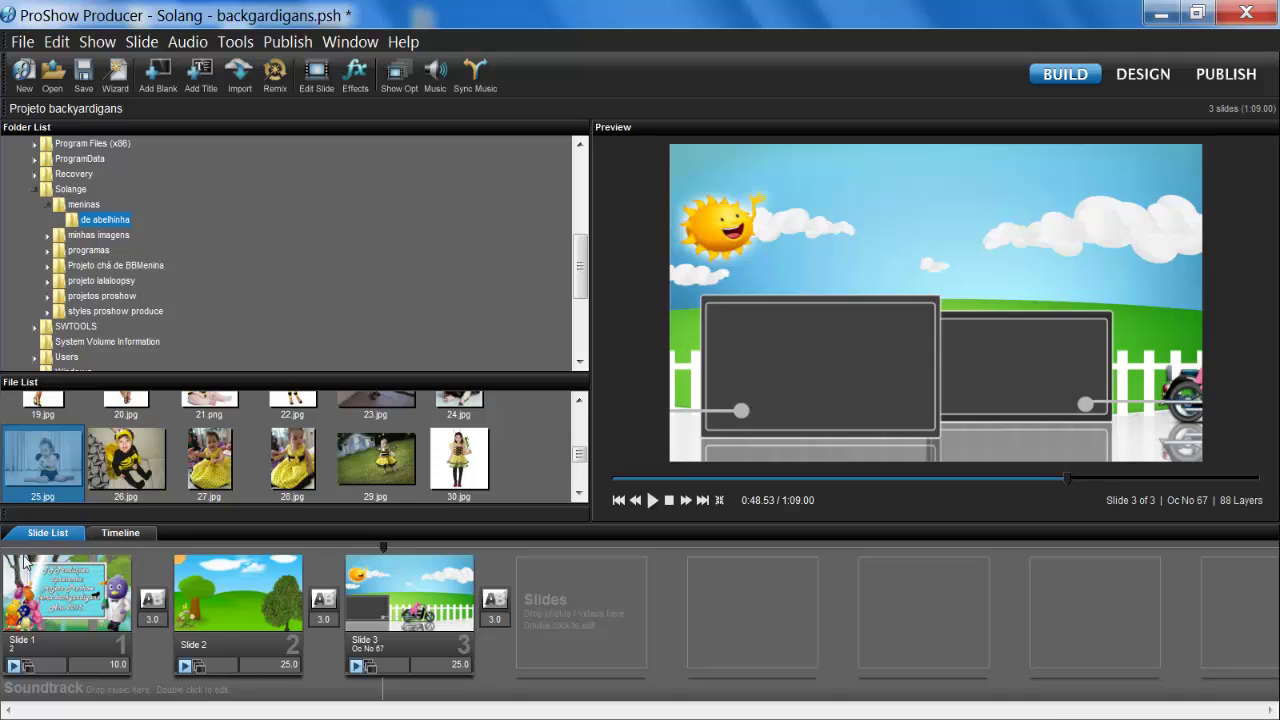
pyautogui.moveTo(32, 549); pyautogui.dragTo(69, 549)
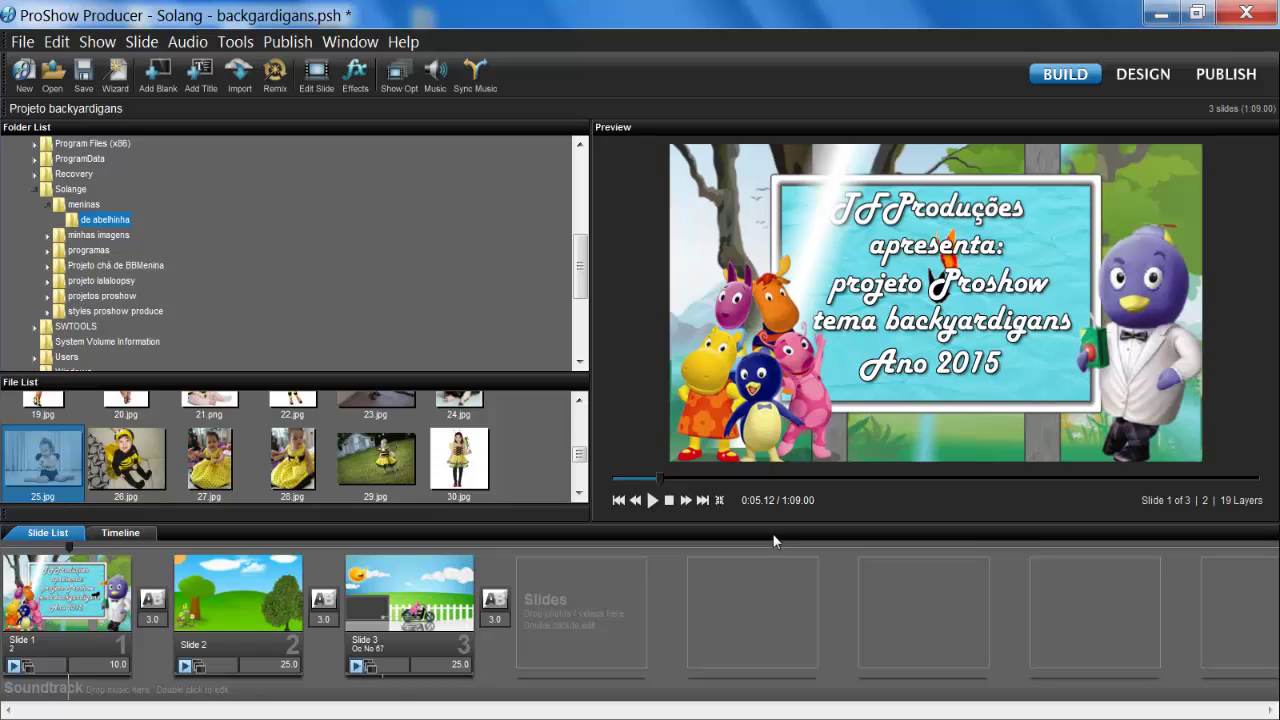
# Step: In Firefox, refine the Google Images results to 'backyardigans wallpaper'
pyautogui.click(712, 716)
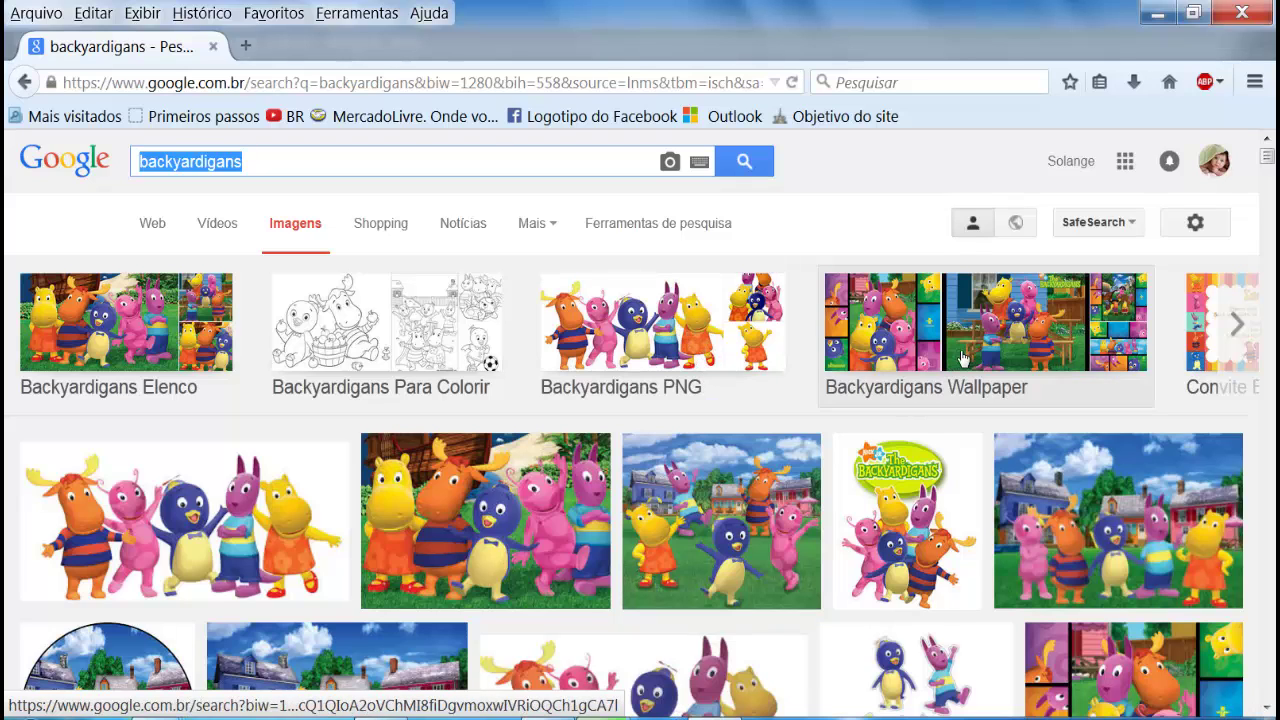
pyautogui.click(1005, 345)
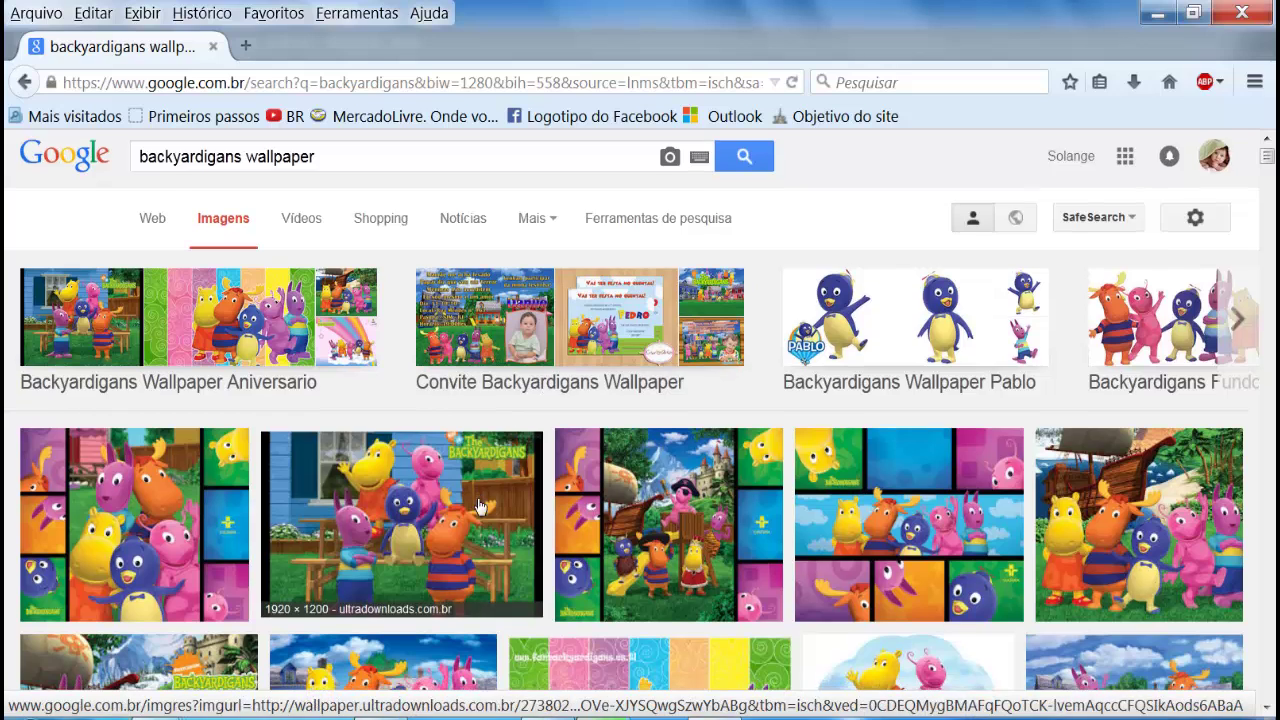
pyautogui.scroll(-2, 478, 507)
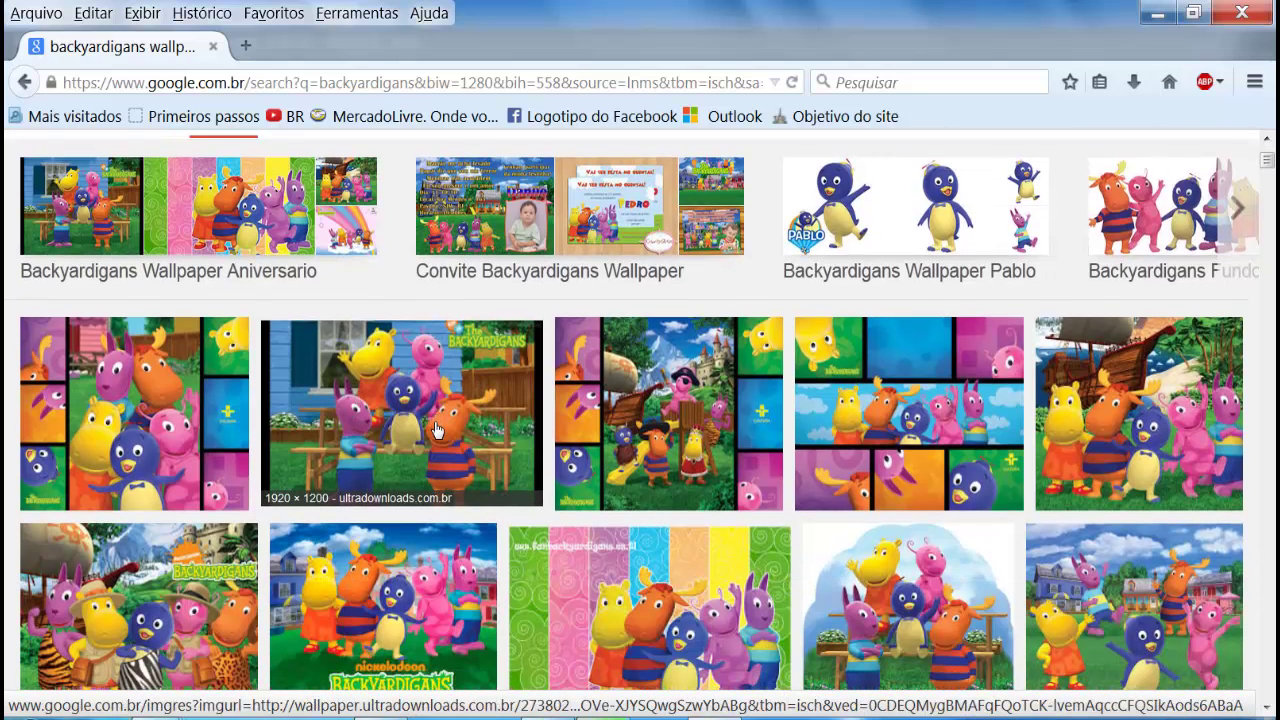
# Step: Preview the picnic-table and houses wallpapers, then open the three-houses-on-the-lawn wallpaper
pyautogui.click(435, 428)
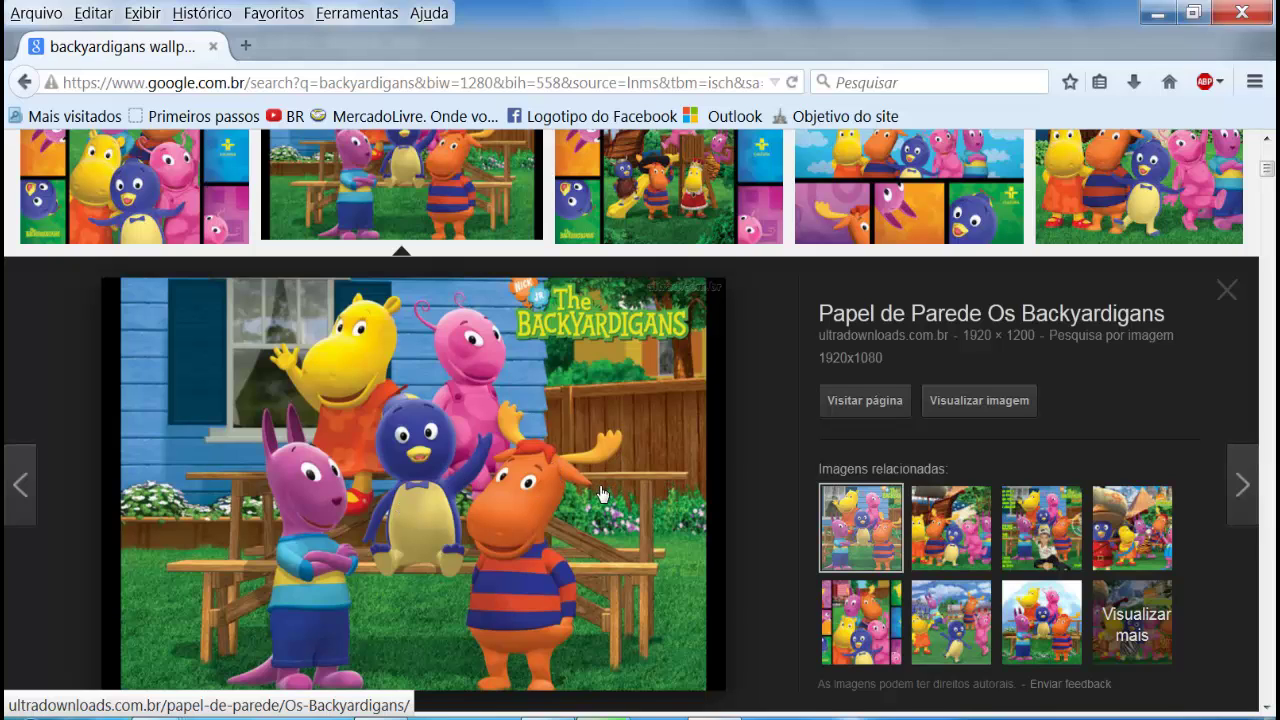
pyautogui.click(1233, 303)
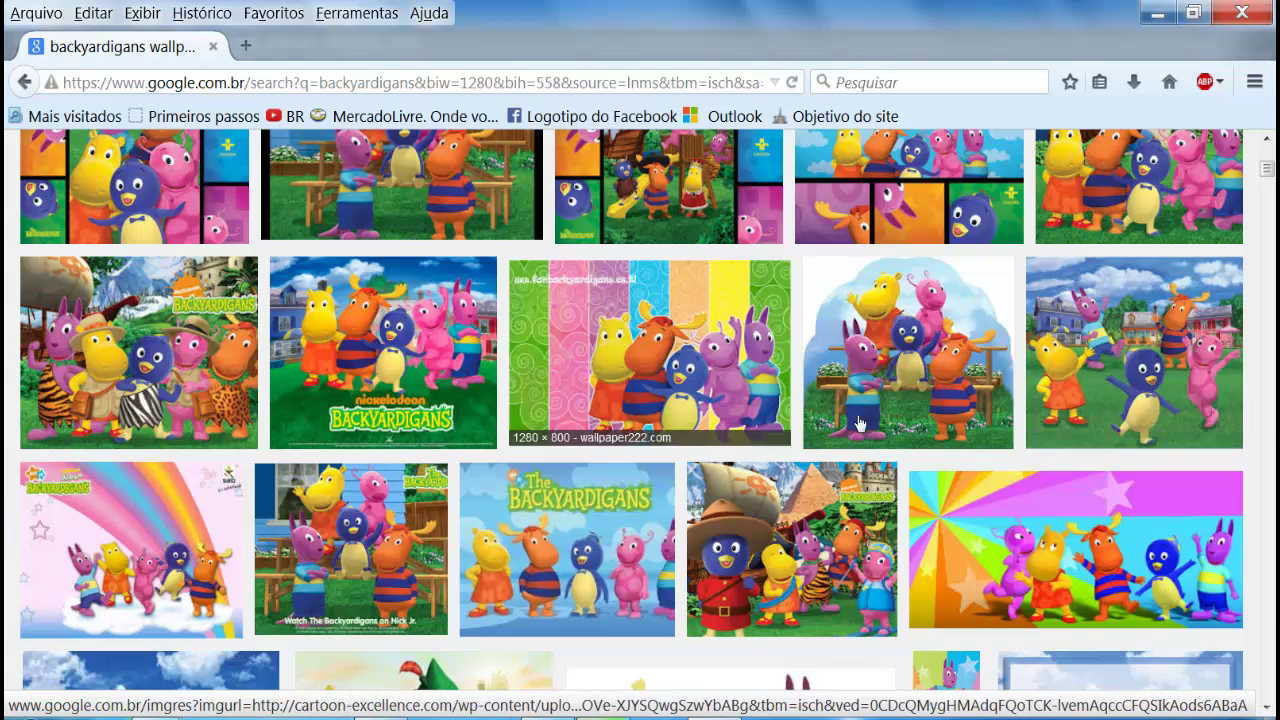
pyautogui.click(1070, 383)
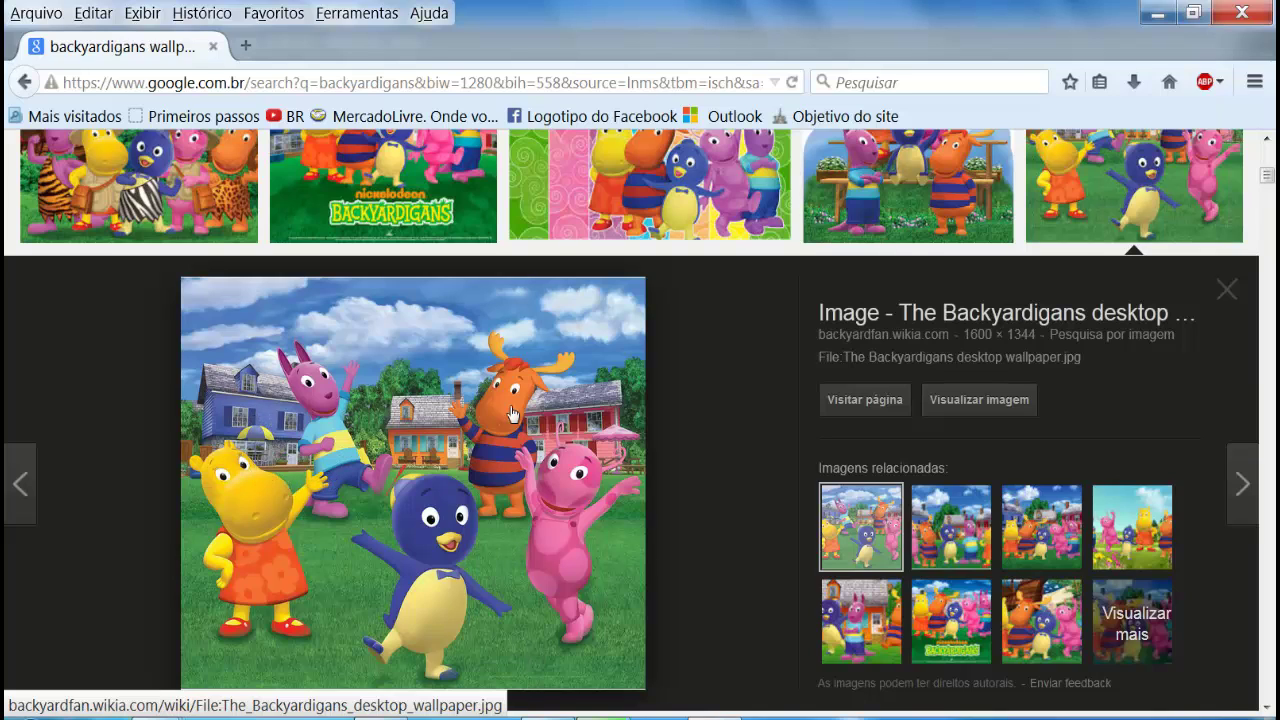
pyautogui.click(1229, 290)
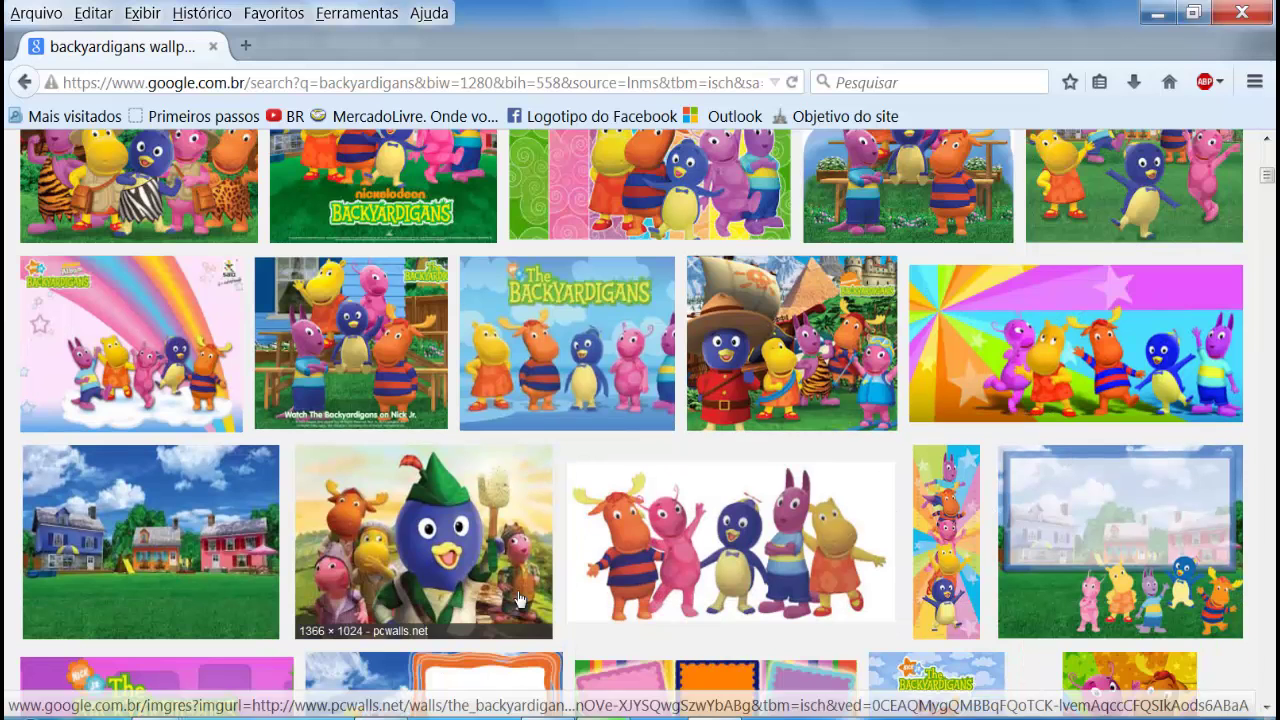
pyautogui.click(203, 573)
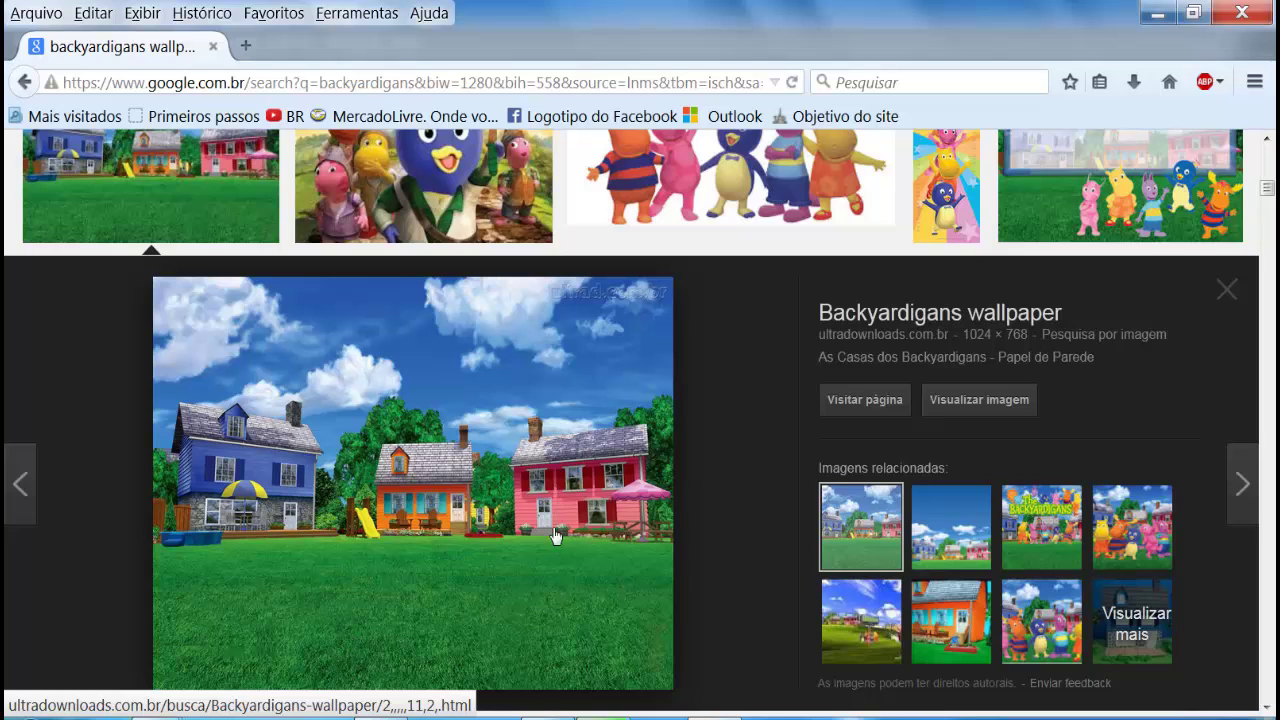
# Step: Save the three-houses wallpaper as 'cenario' in minhas imagens > infantis > backyaedigans
pyautogui.rightClick(414, 502)
pyautogui.click(480, 383)
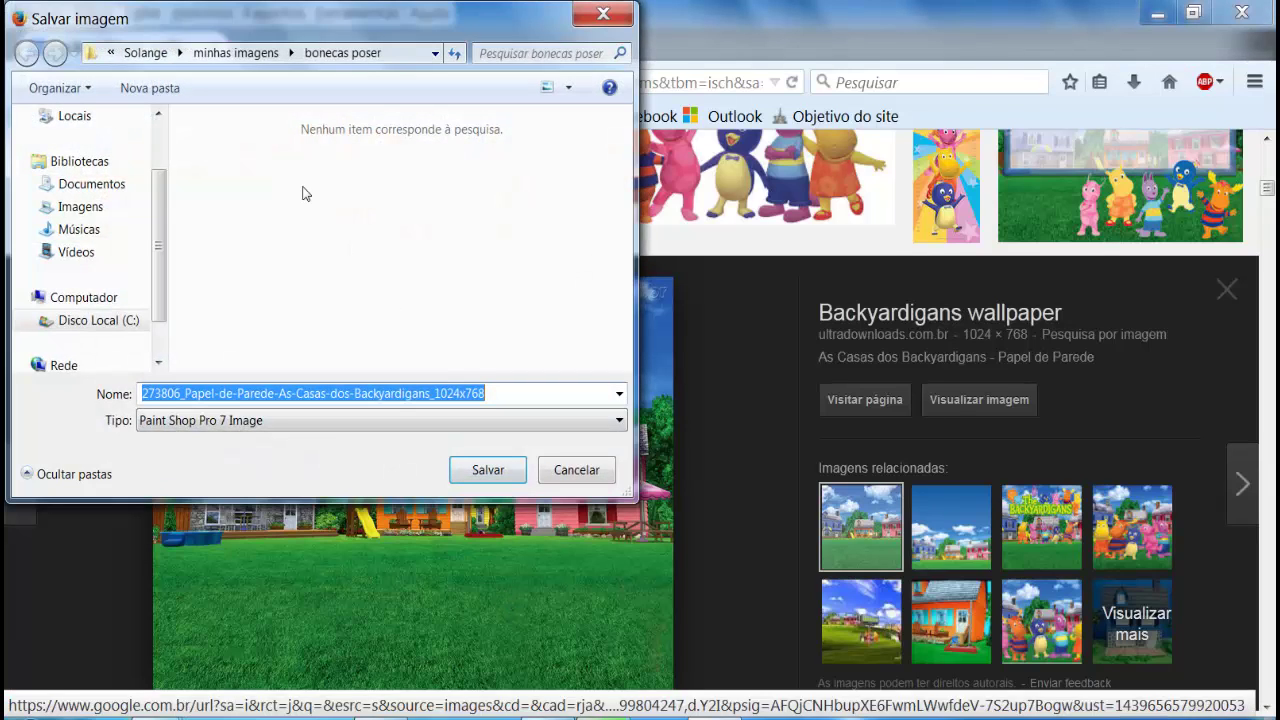
pyautogui.click(236, 52)
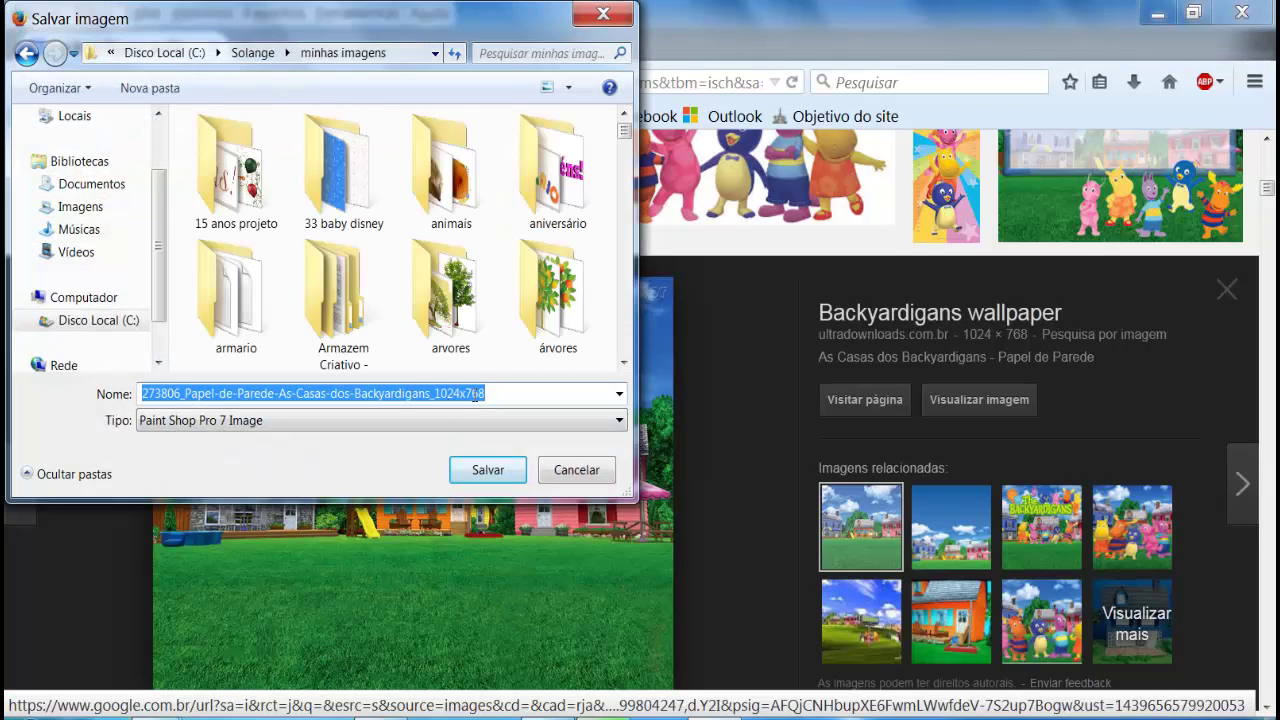
pyautogui.click(551, 285)
pyautogui.press('i')
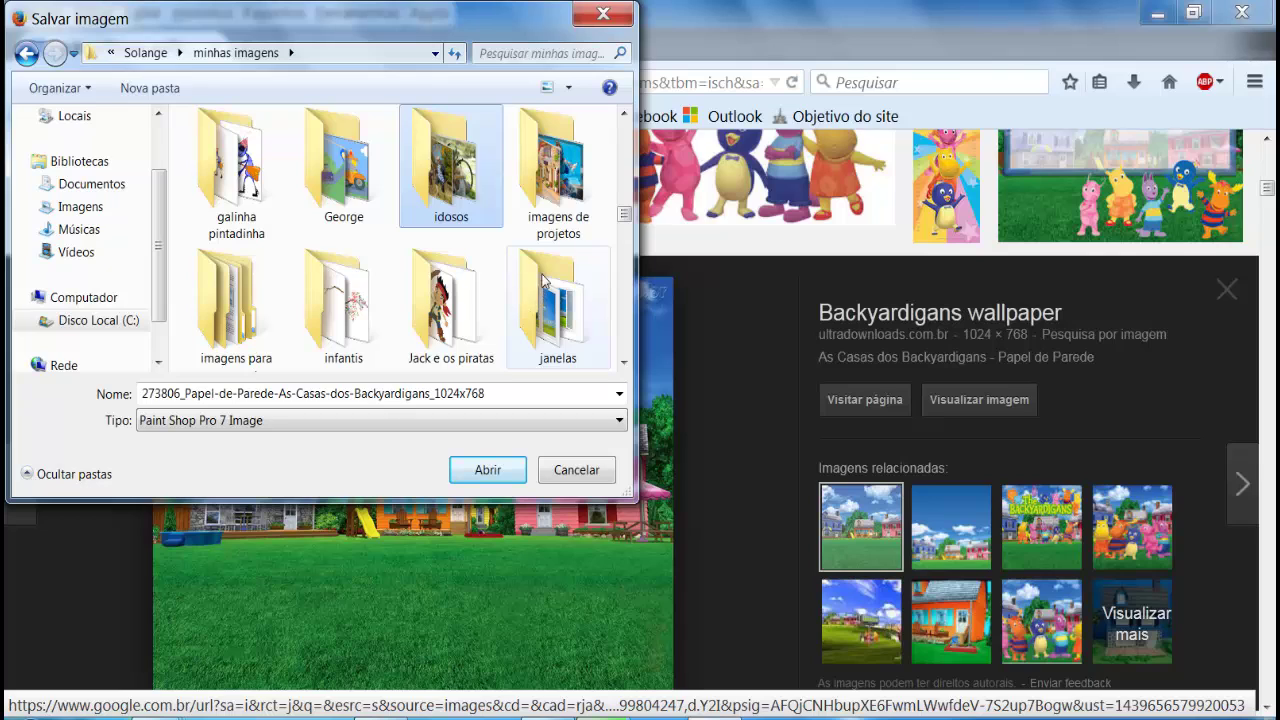
pyautogui.doubleClick(362, 310)
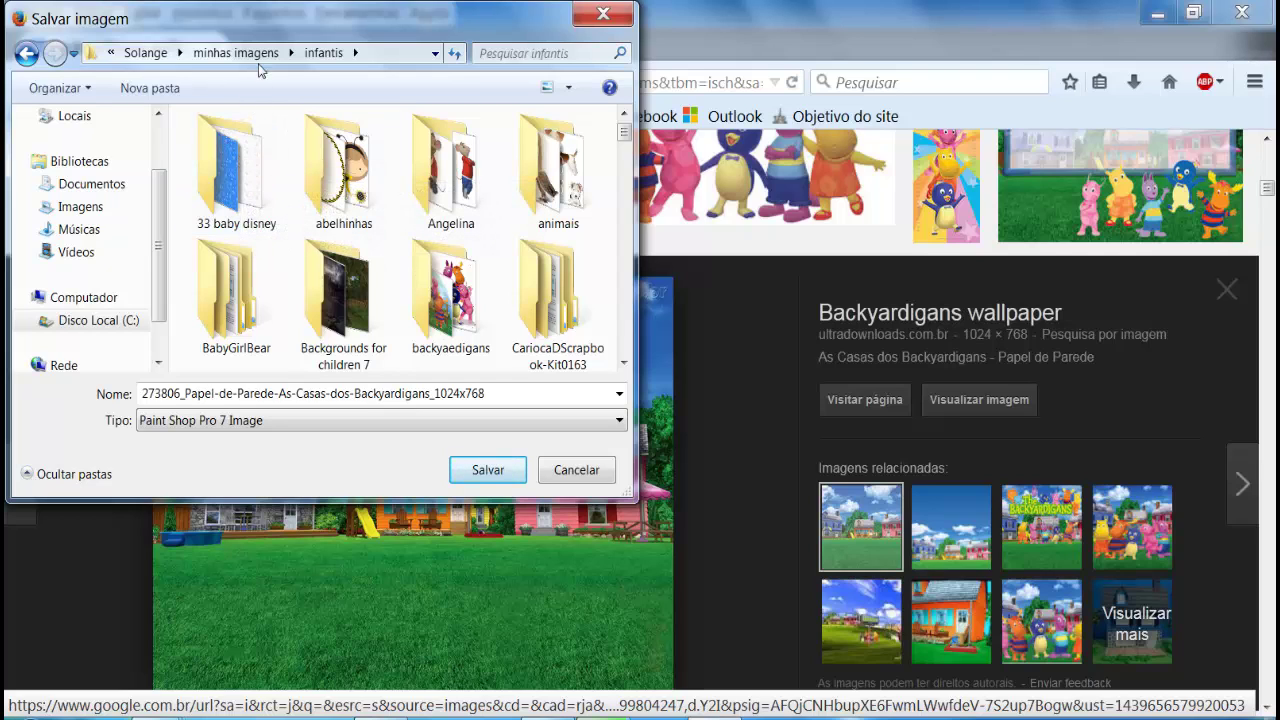
pyautogui.click(451, 295)
pyautogui.click(478, 470)
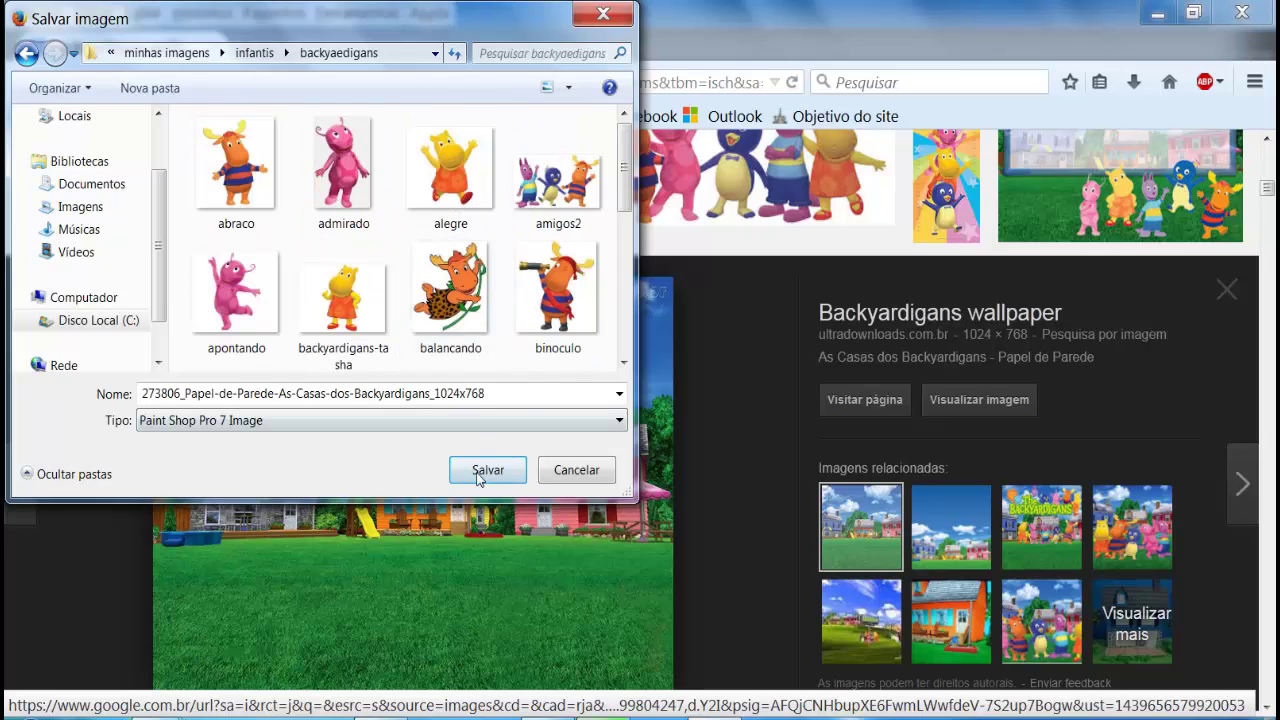
pyautogui.click(485, 409)
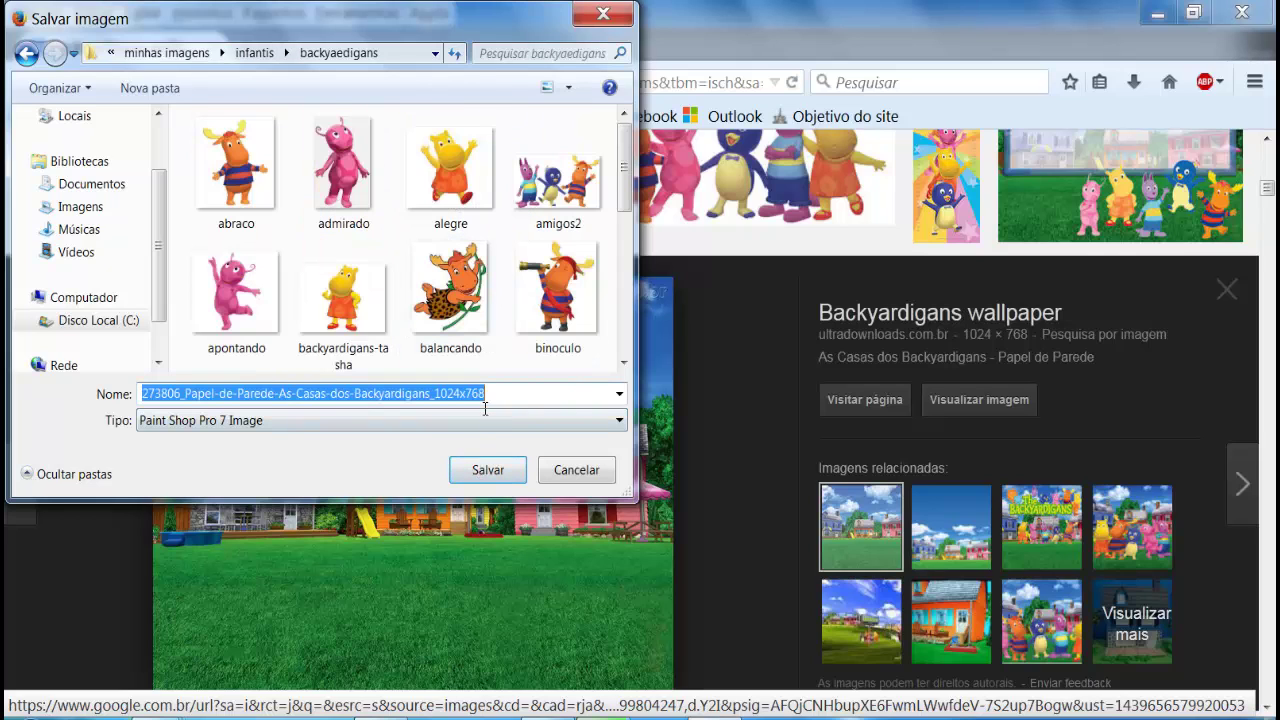
pyautogui.press('BackSpace')
pyautogui.write('cenario')
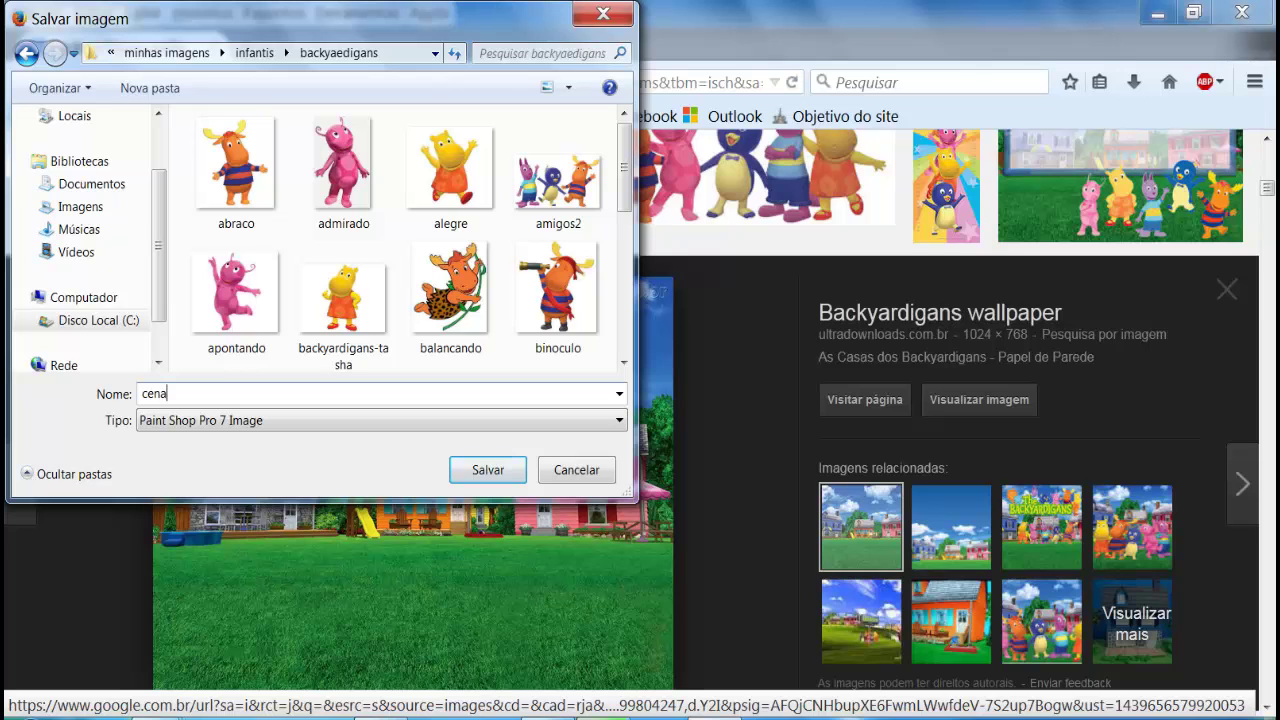
pyautogui.click(489, 471)
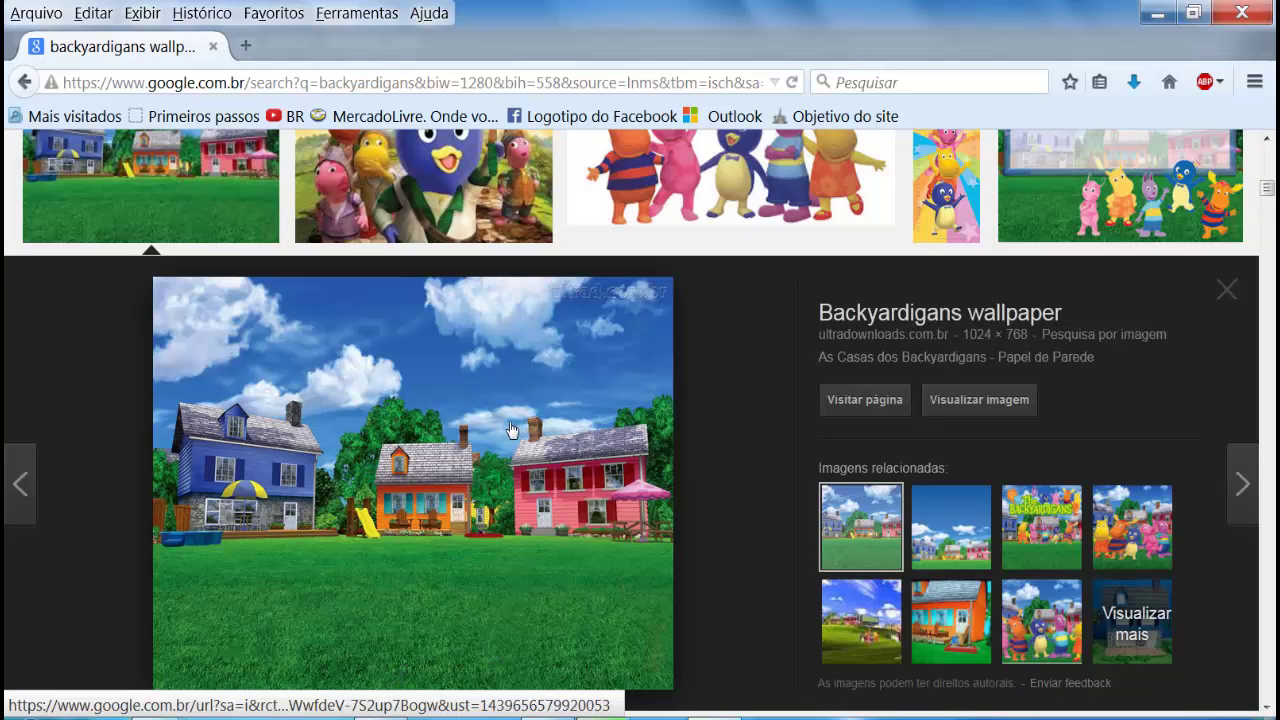
# Step: Preview the related hill-and-billboard, tall houses, three-houses and orange house images
pyautogui.click(848, 645)
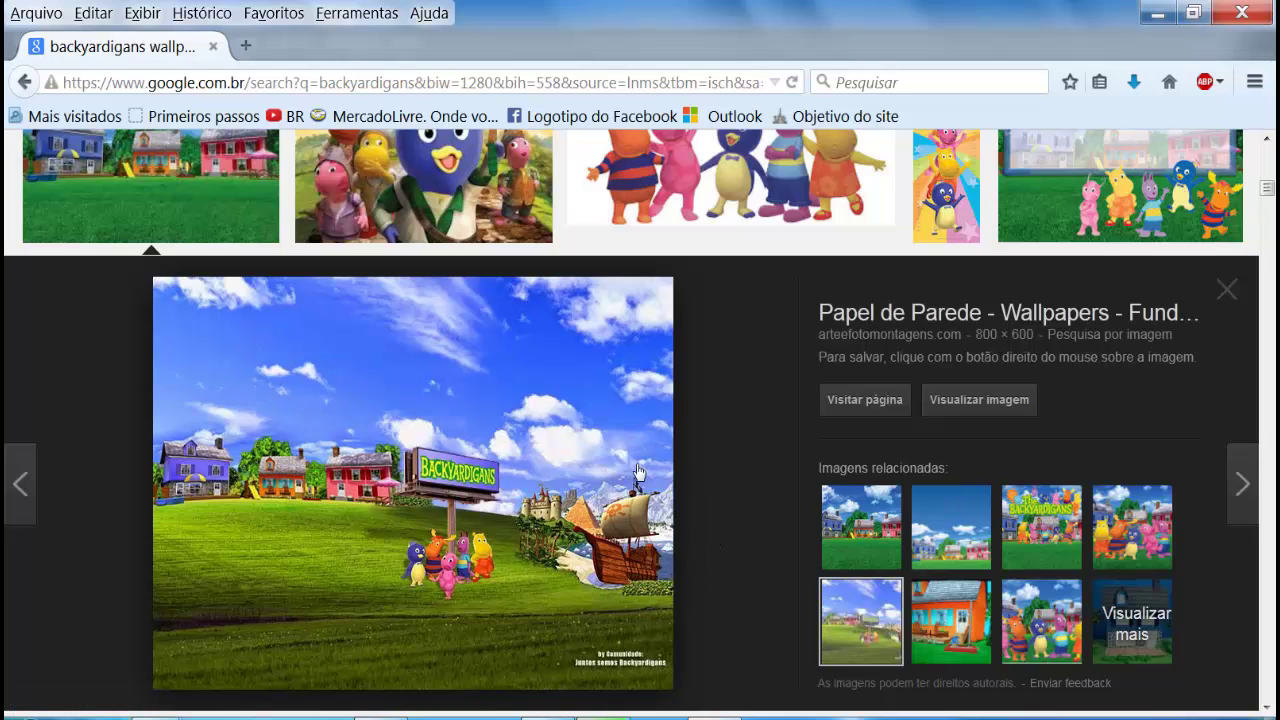
pyautogui.click(976, 530)
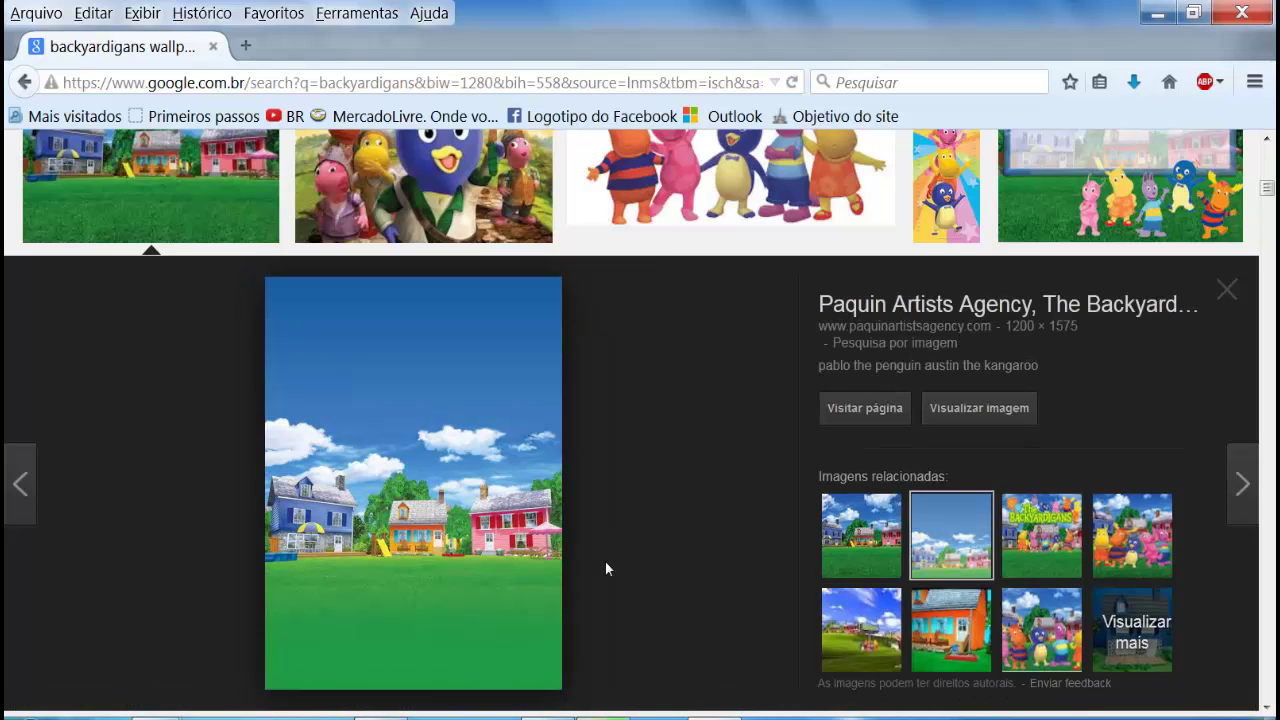
pyautogui.click(860, 560)
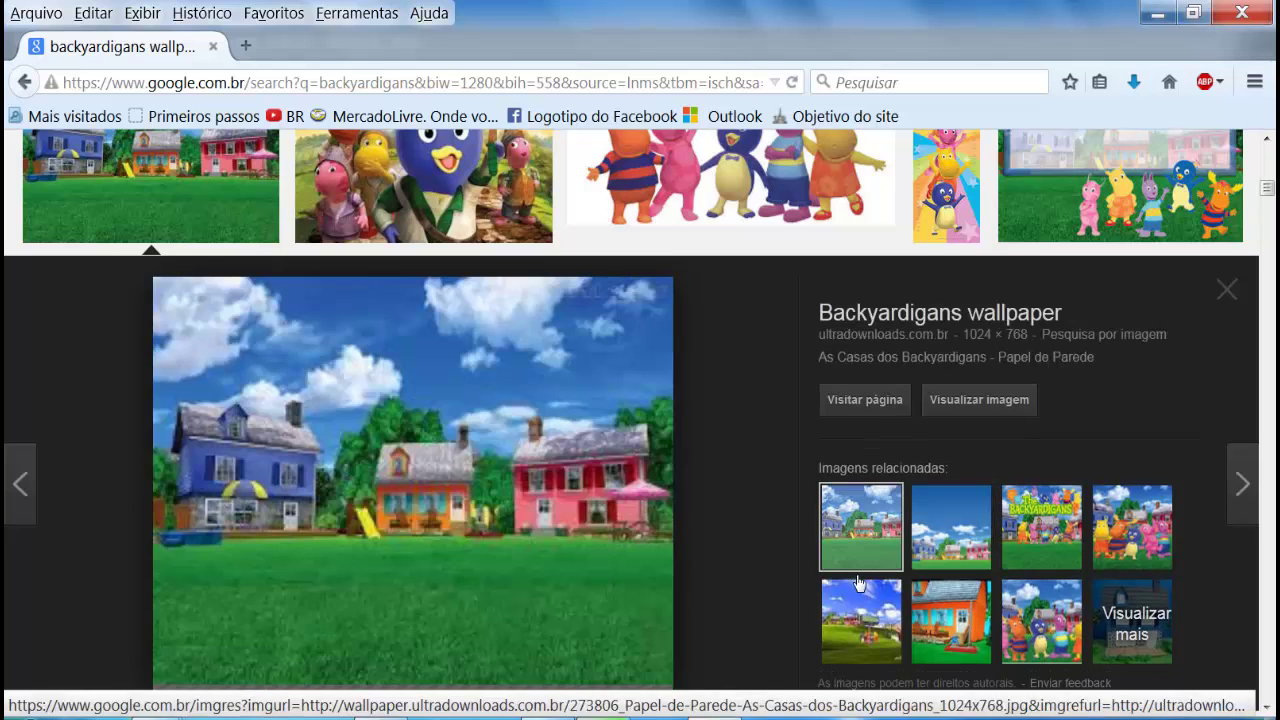
pyautogui.click(964, 628)
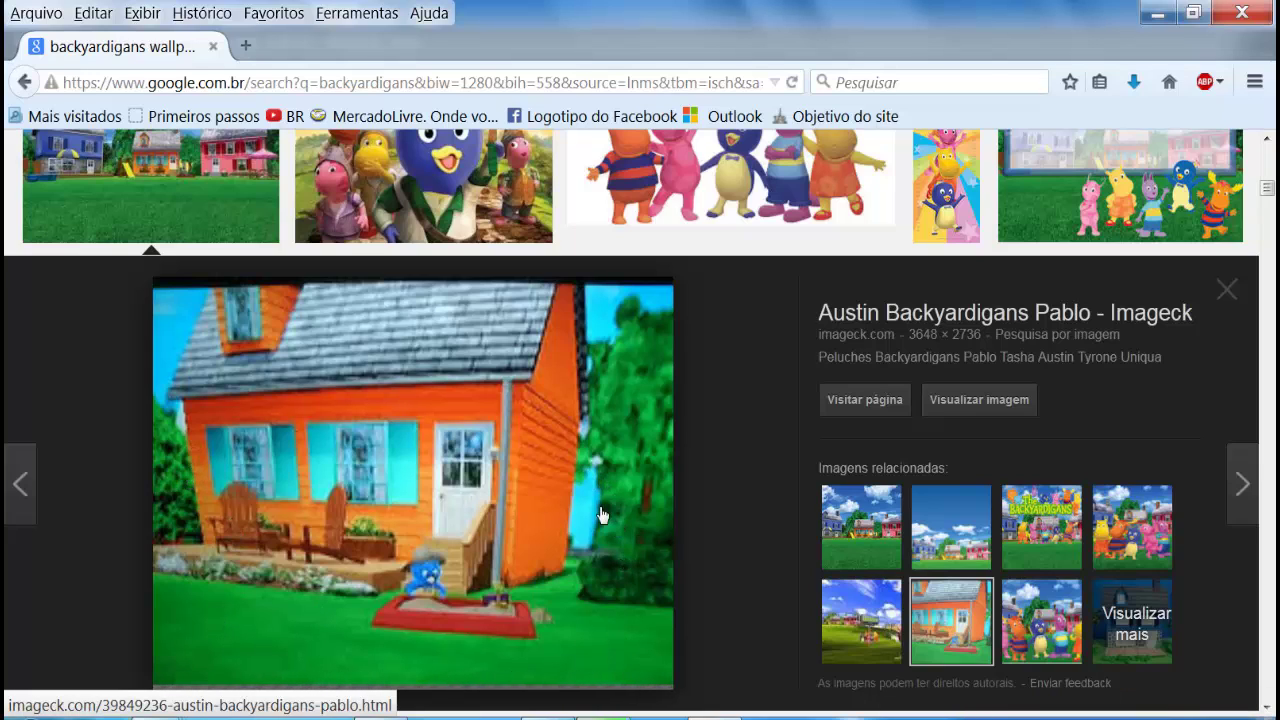
pyautogui.click(626, 714)
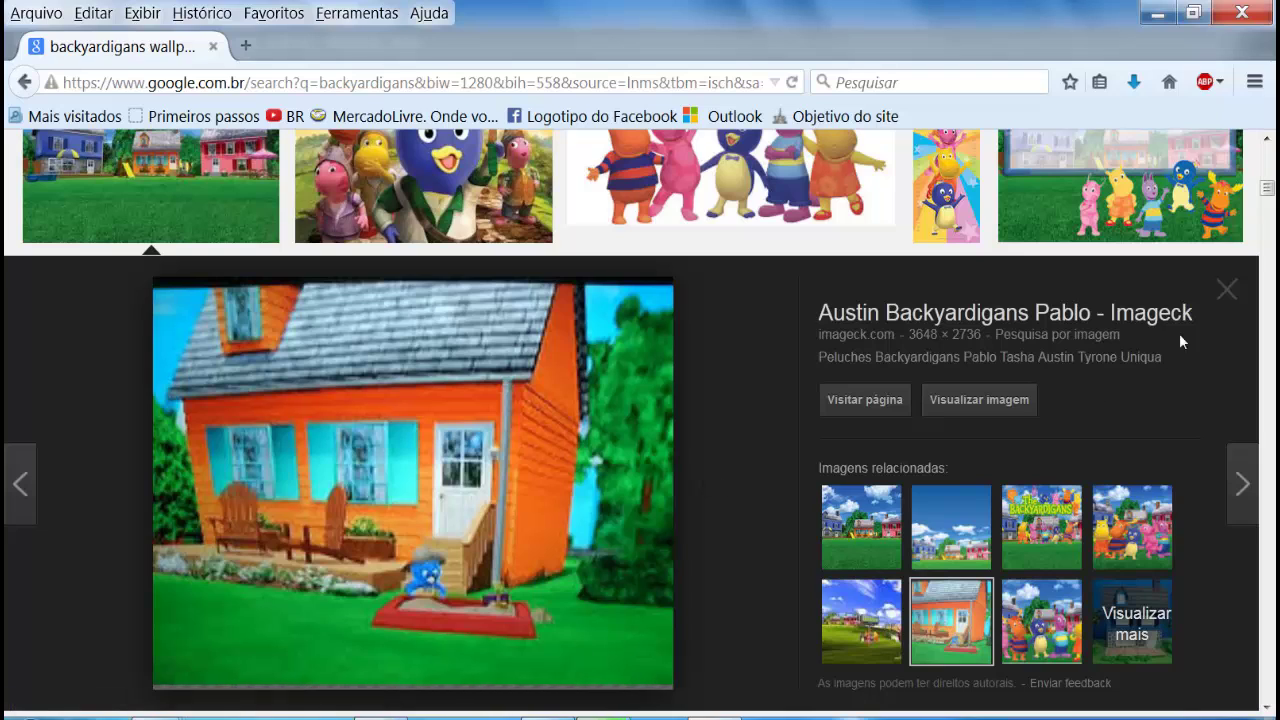
pyautogui.click(1229, 304)
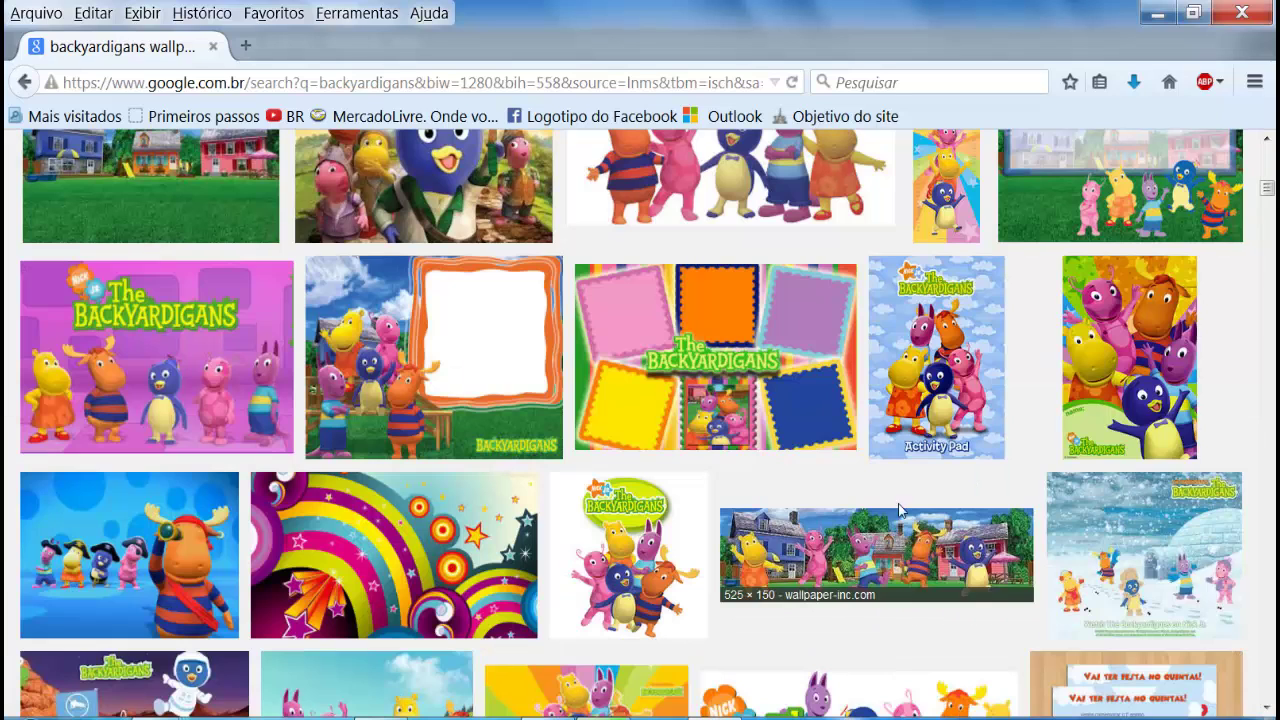
pyautogui.scroll(4, 1029, 386)
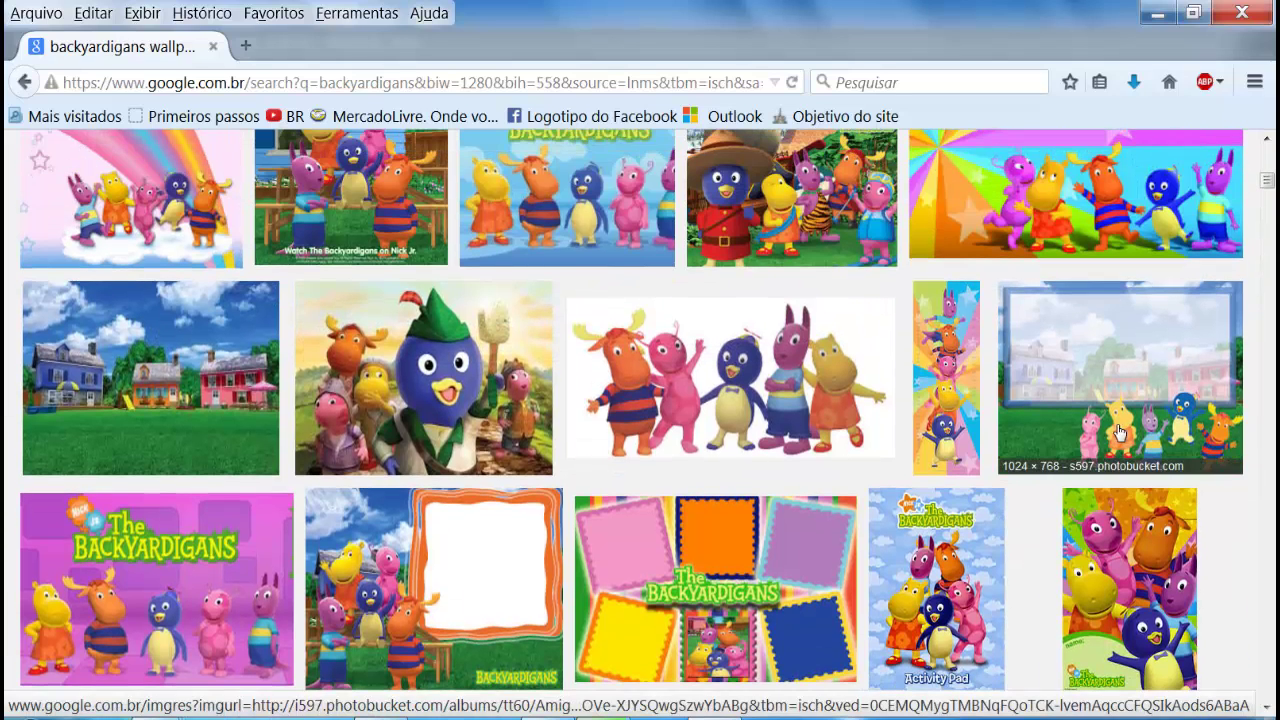
# Step: Preview and close the Backyardigans group image with framed houses
pyautogui.click(1101, 403)
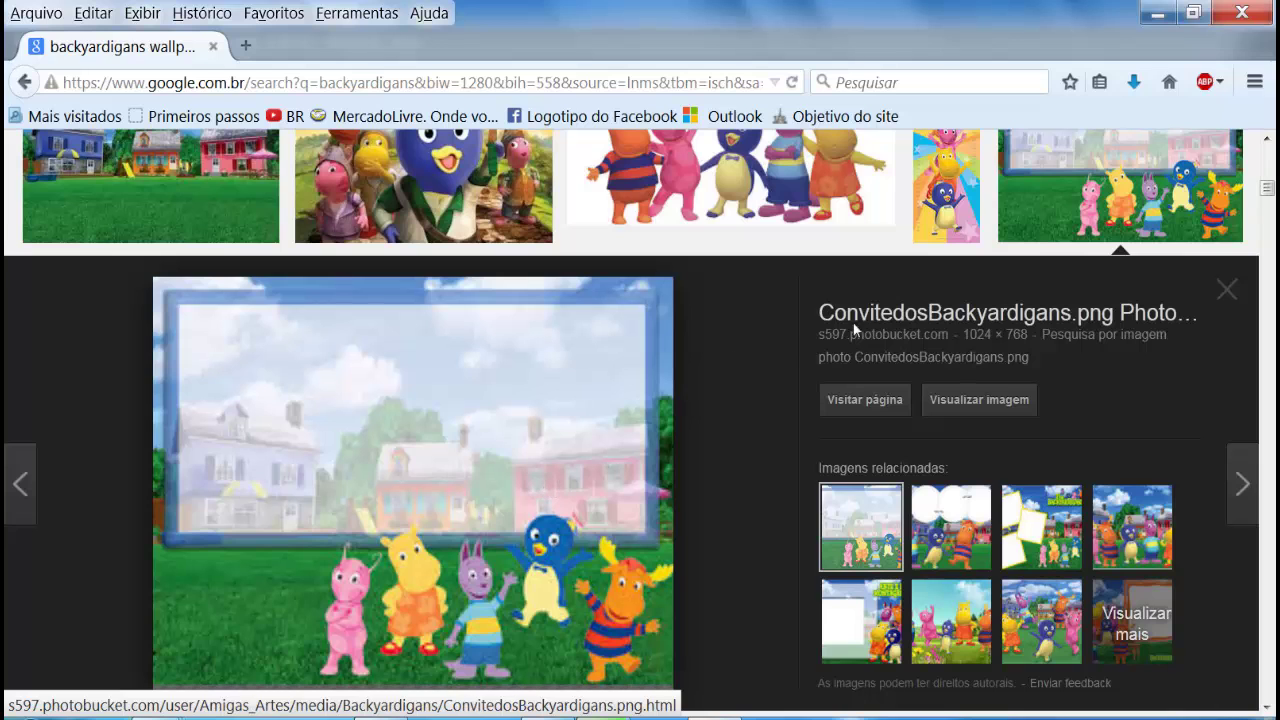
pyautogui.scroll(-2, 651, 537)
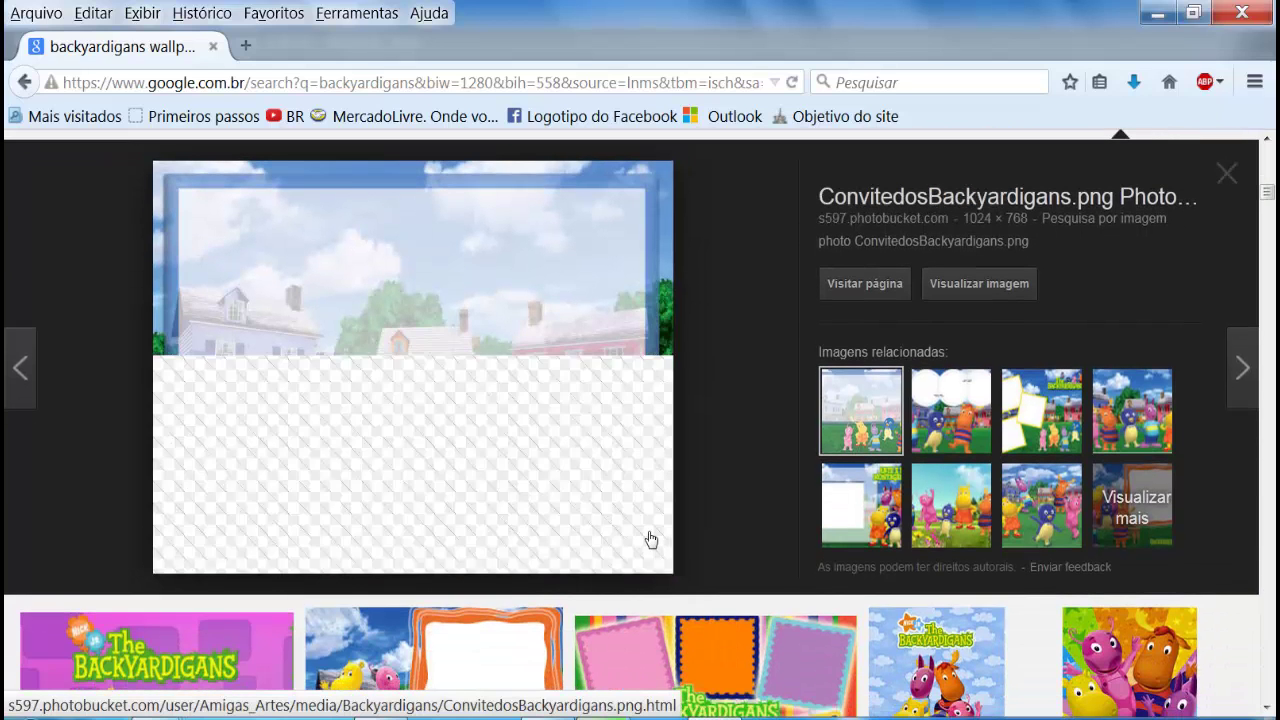
pyautogui.scroll(2, 648, 537)
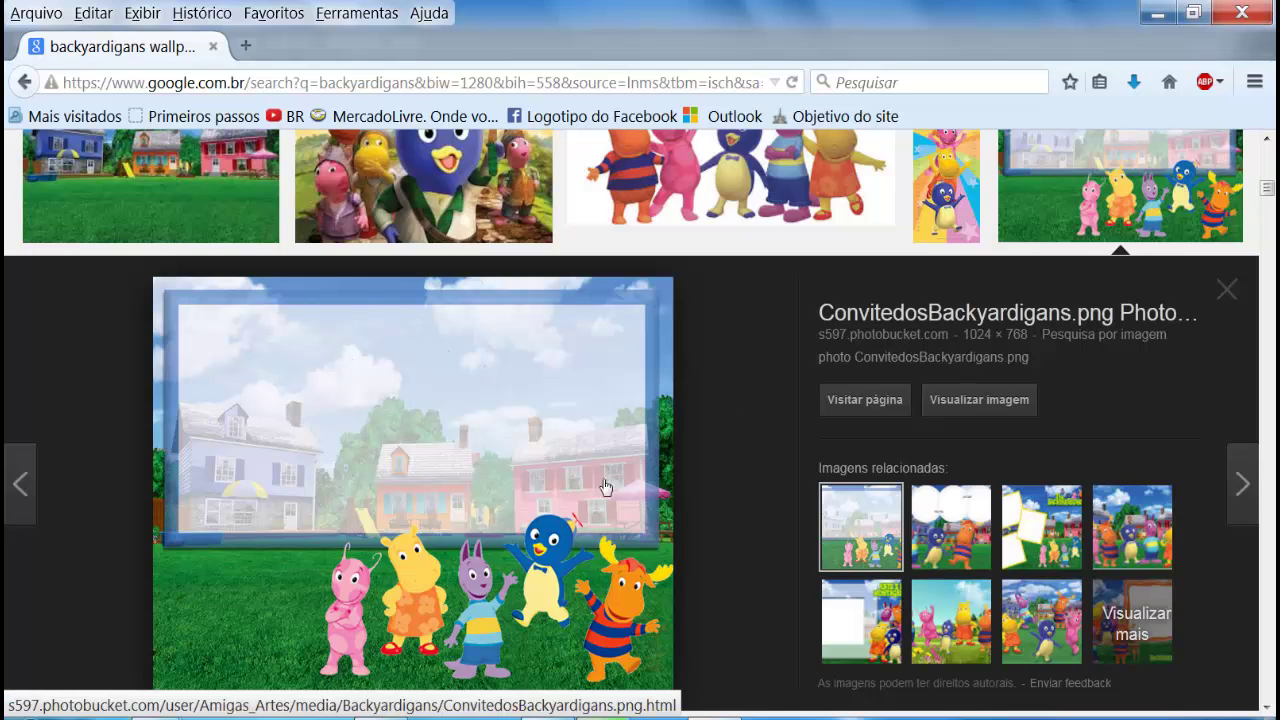
pyautogui.click(1227, 291)
pyautogui.scroll(-2, 608, 543)
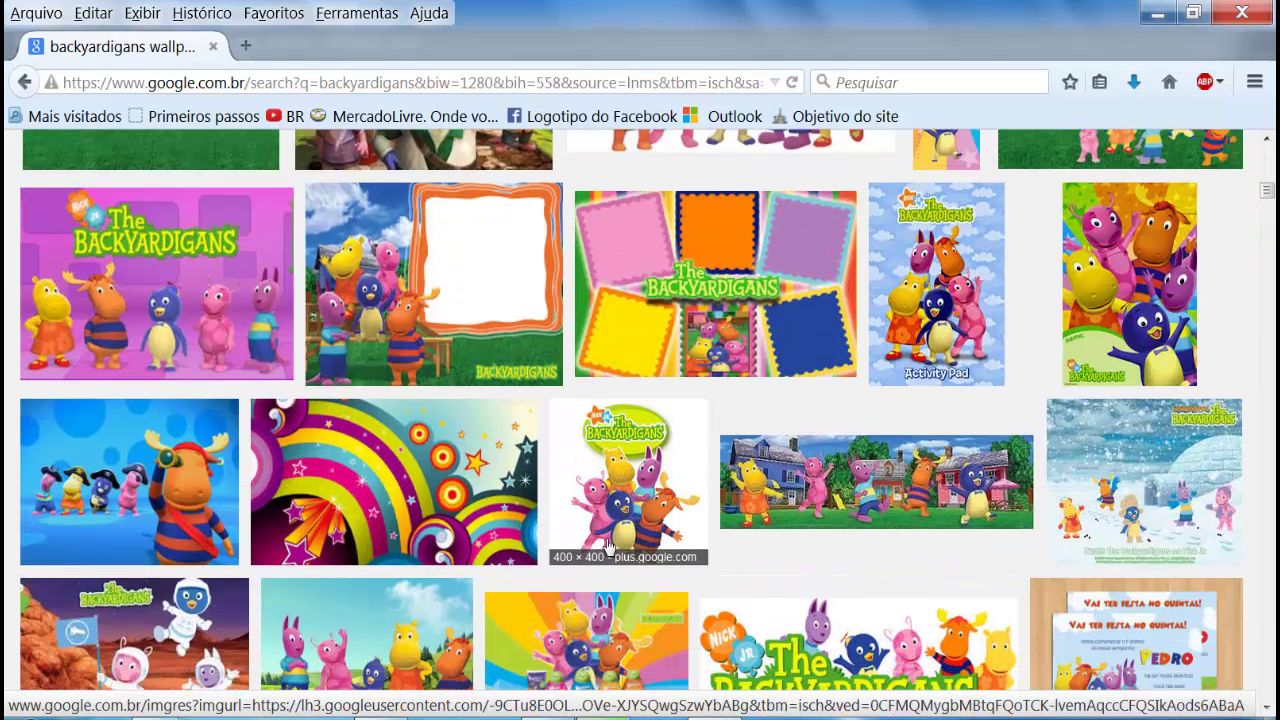
# Step: Preview the snowy igloo, palm-beach and pirate wallpapers, then return to the top of the results
pyautogui.click(1170, 462)
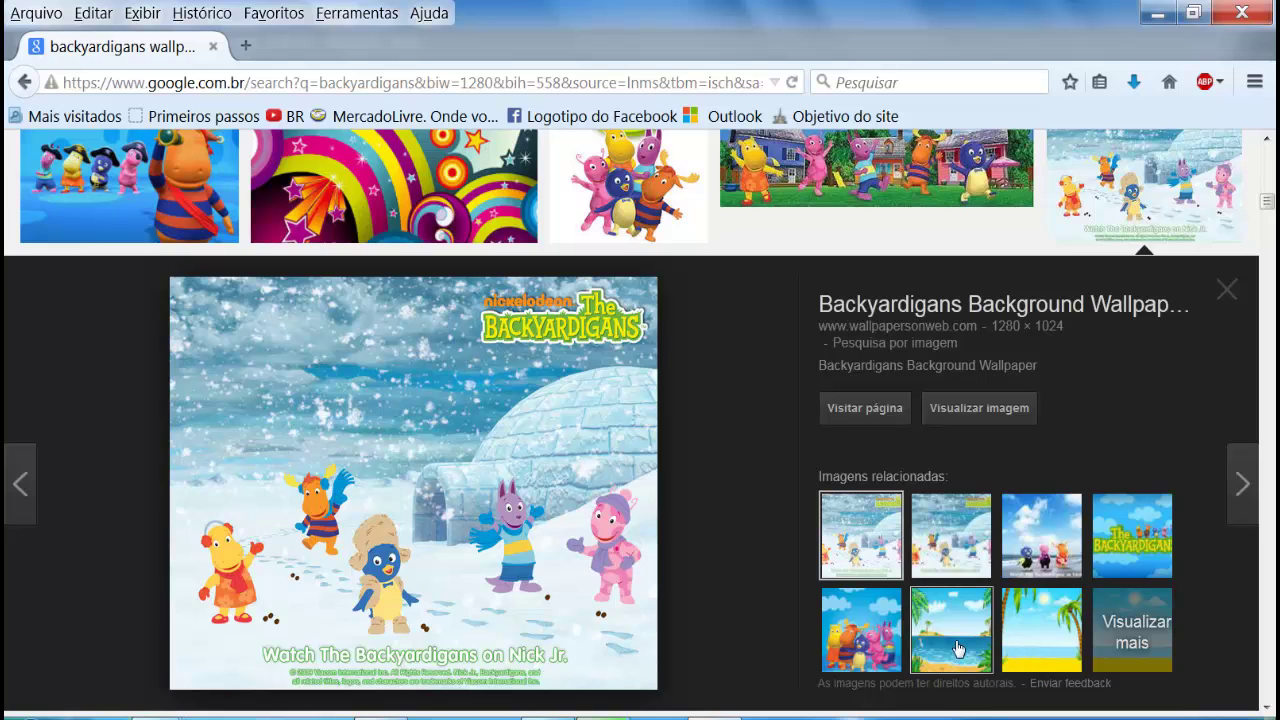
pyautogui.click(1039, 649)
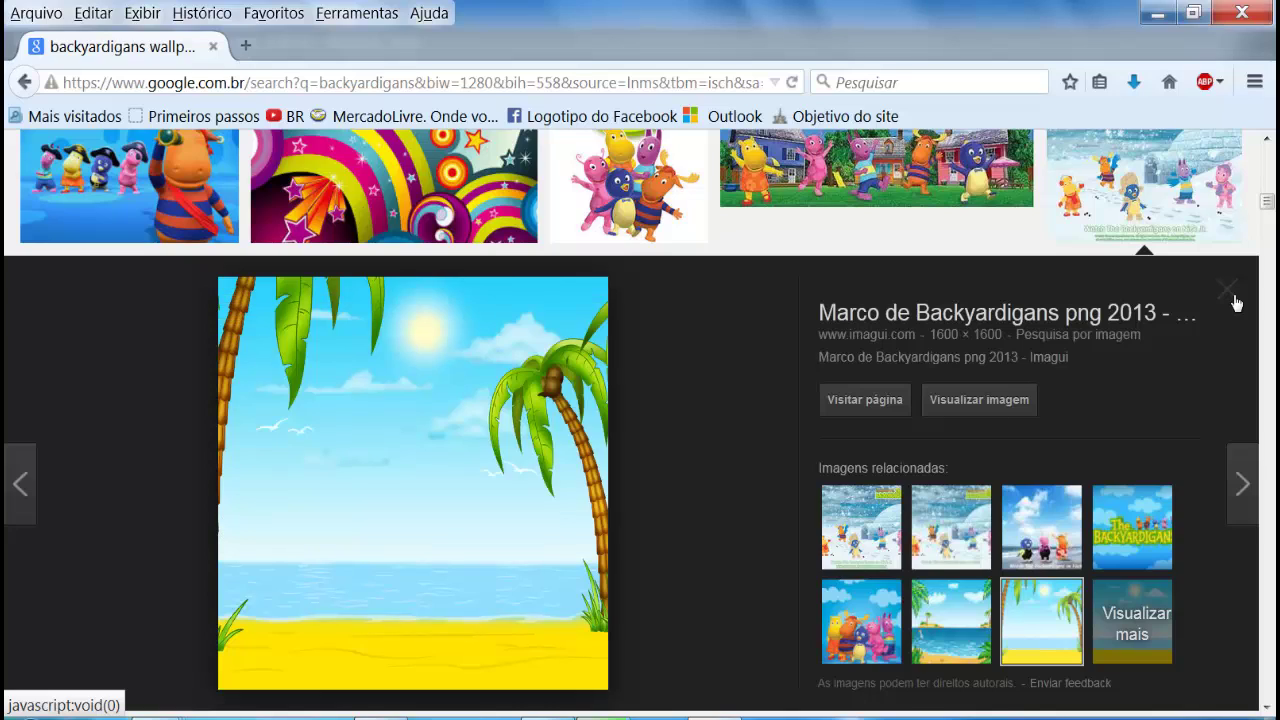
pyautogui.click(1234, 298)
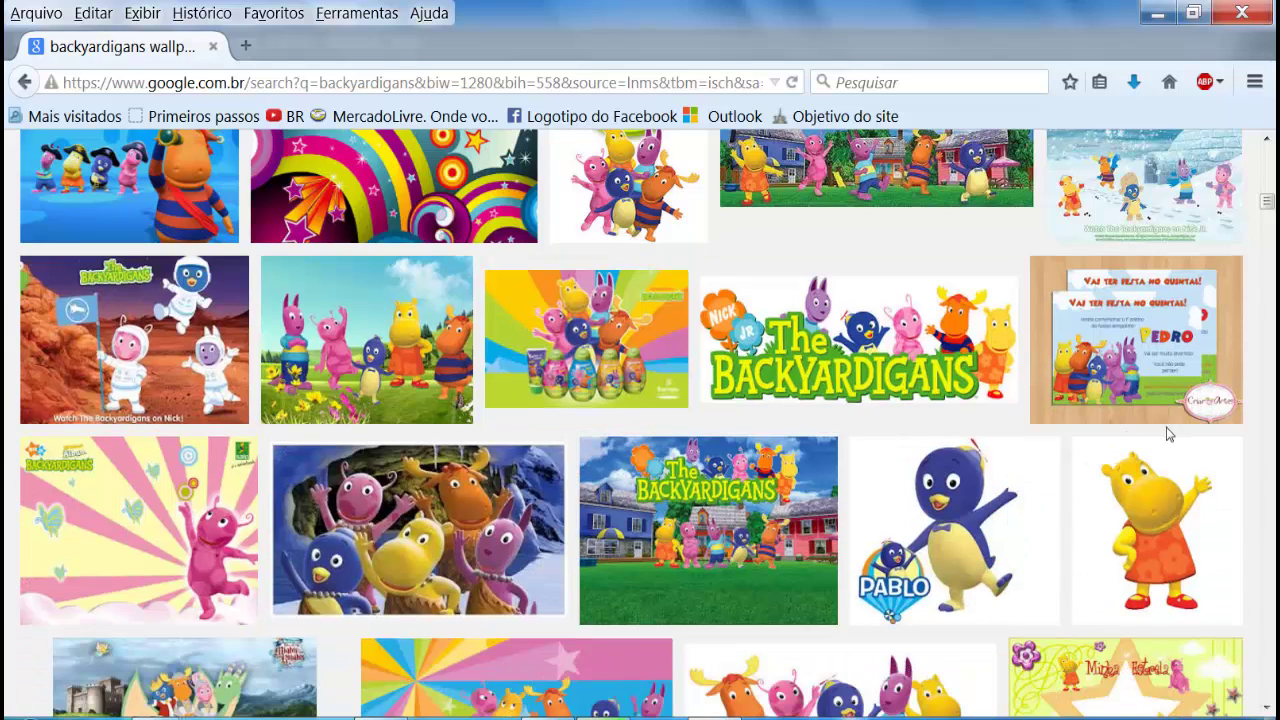
pyautogui.scroll(5, 757, 505)
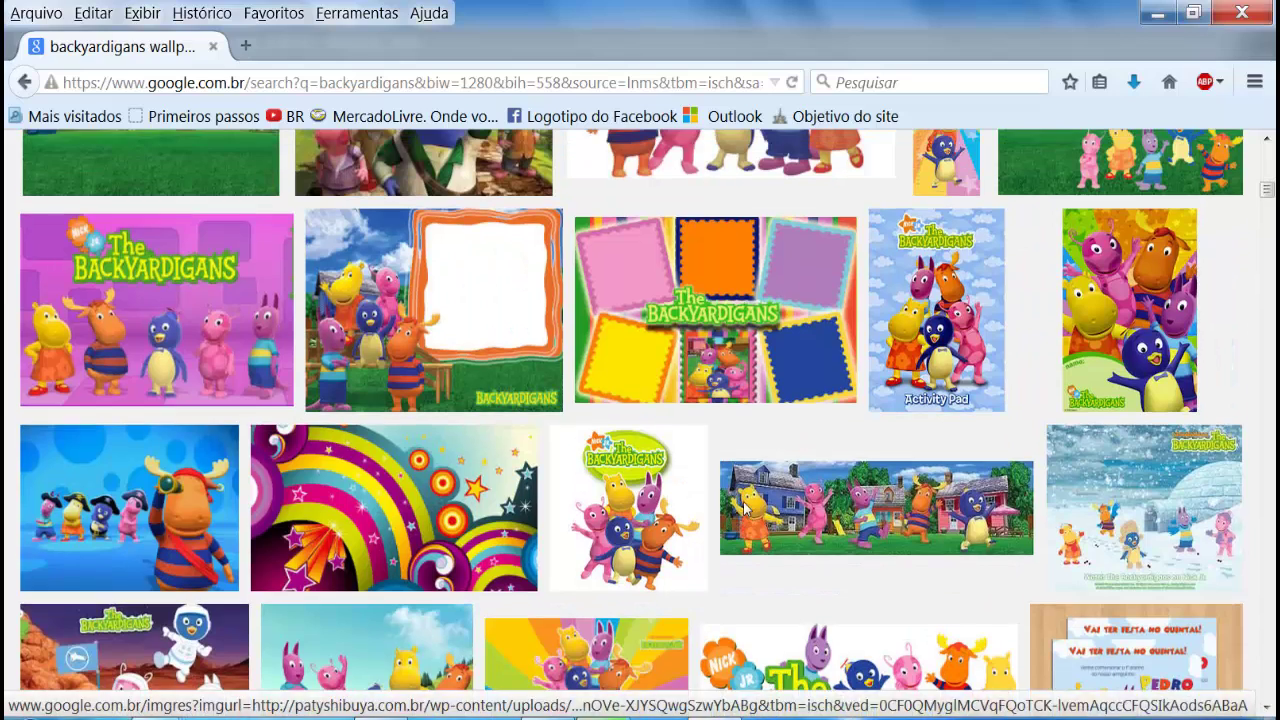
pyautogui.click(136, 537)
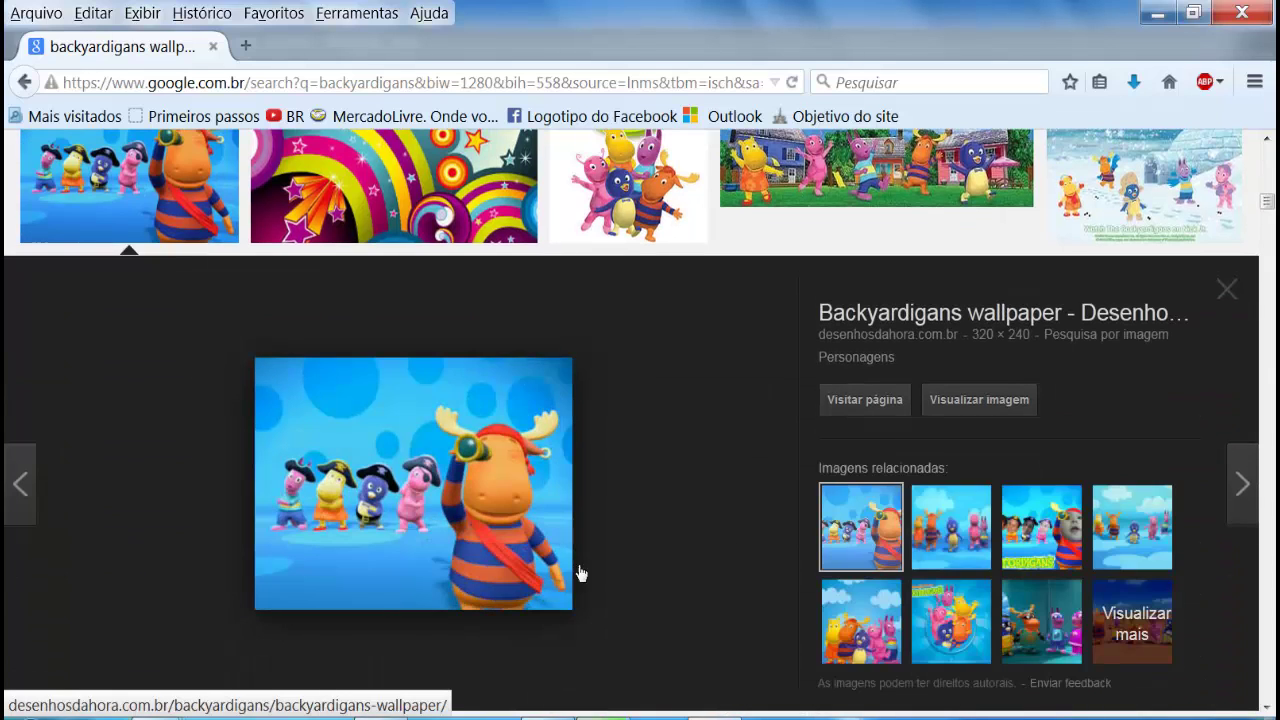
pyautogui.click(1231, 295)
pyautogui.scroll(10, 418, 568)
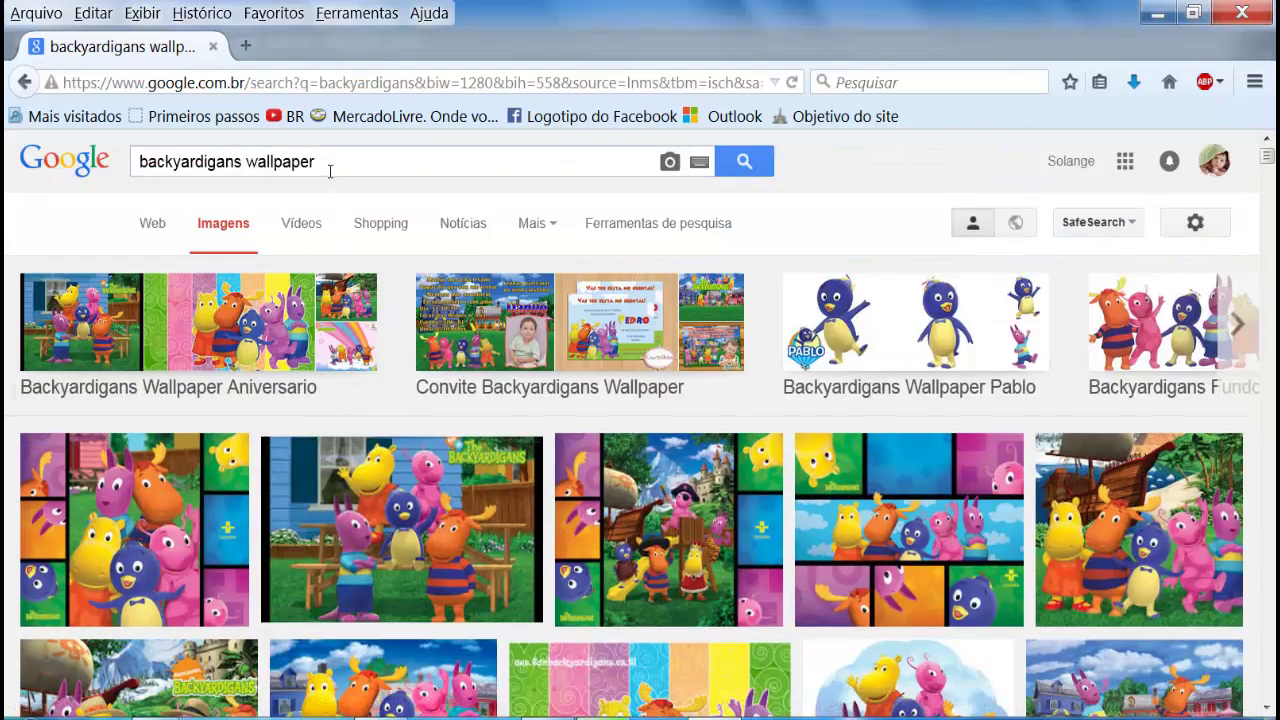
# Step: Change the search from 'wallpaper' to 'backyardigans png' and run it
pyautogui.moveTo(330, 171); pyautogui.dragTo(259, 173)
pyautogui.press('BackSpace')
pyautogui.write('png')
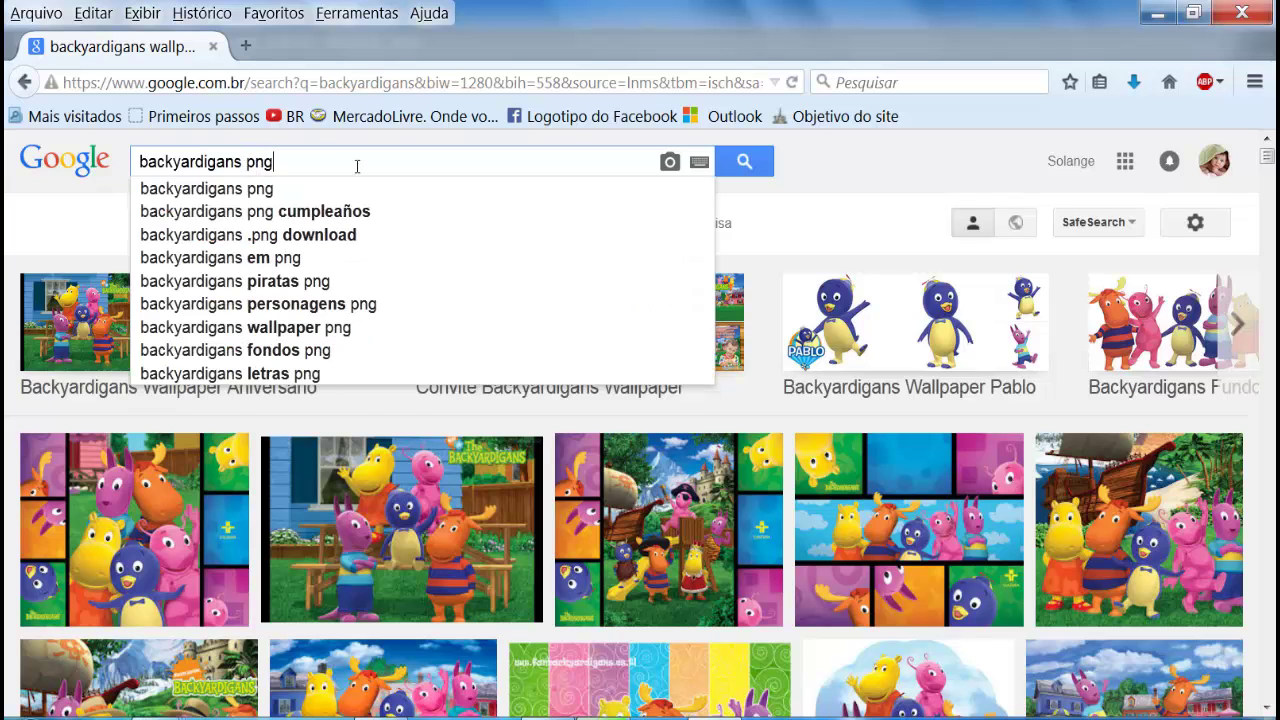
pyautogui.press('Return')
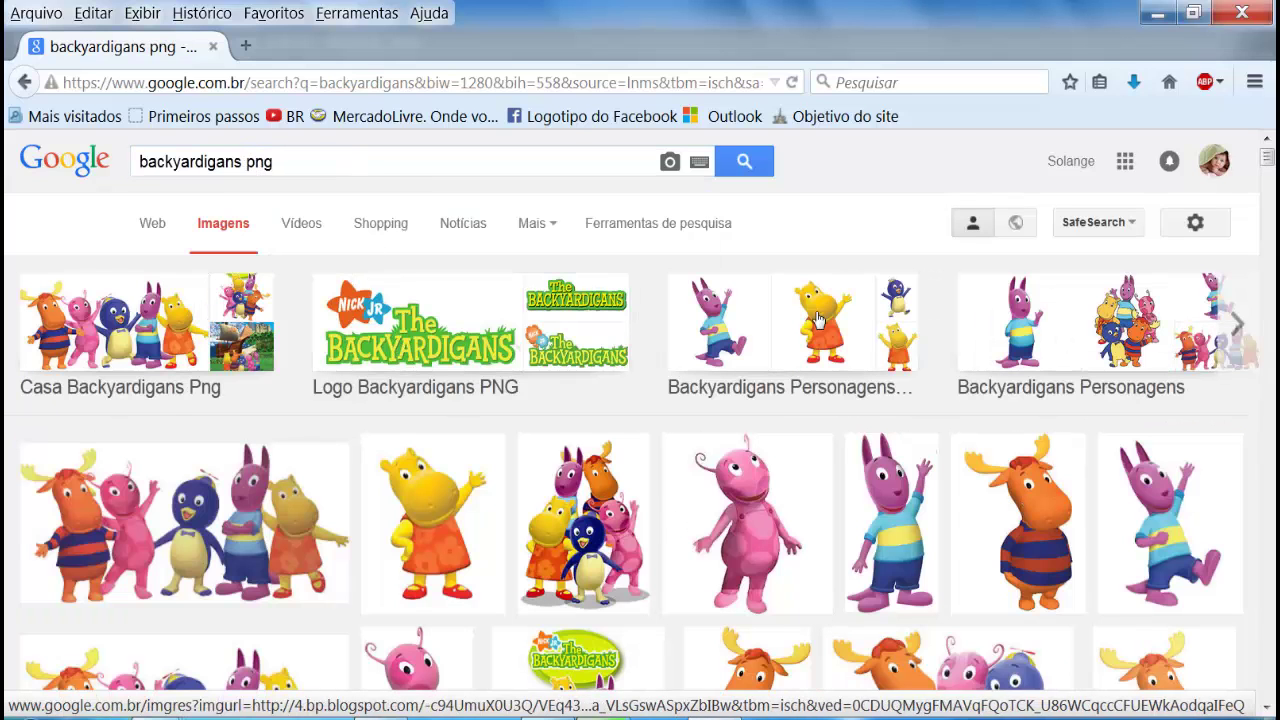
pyautogui.scroll(-4, 205, 510)
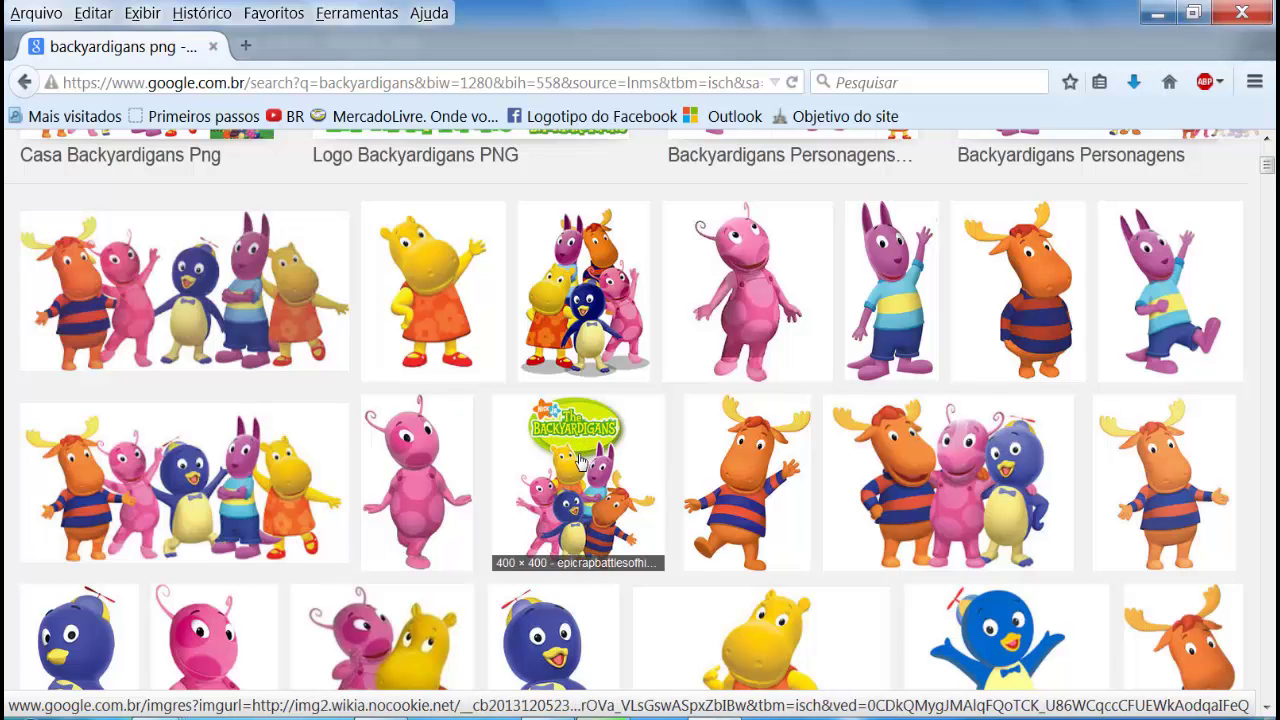
pyautogui.scroll(-4, 585, 460)
# Step: Preview the Pablo and the Uniqua-and-Tasha character images
pyautogui.click(596, 495)
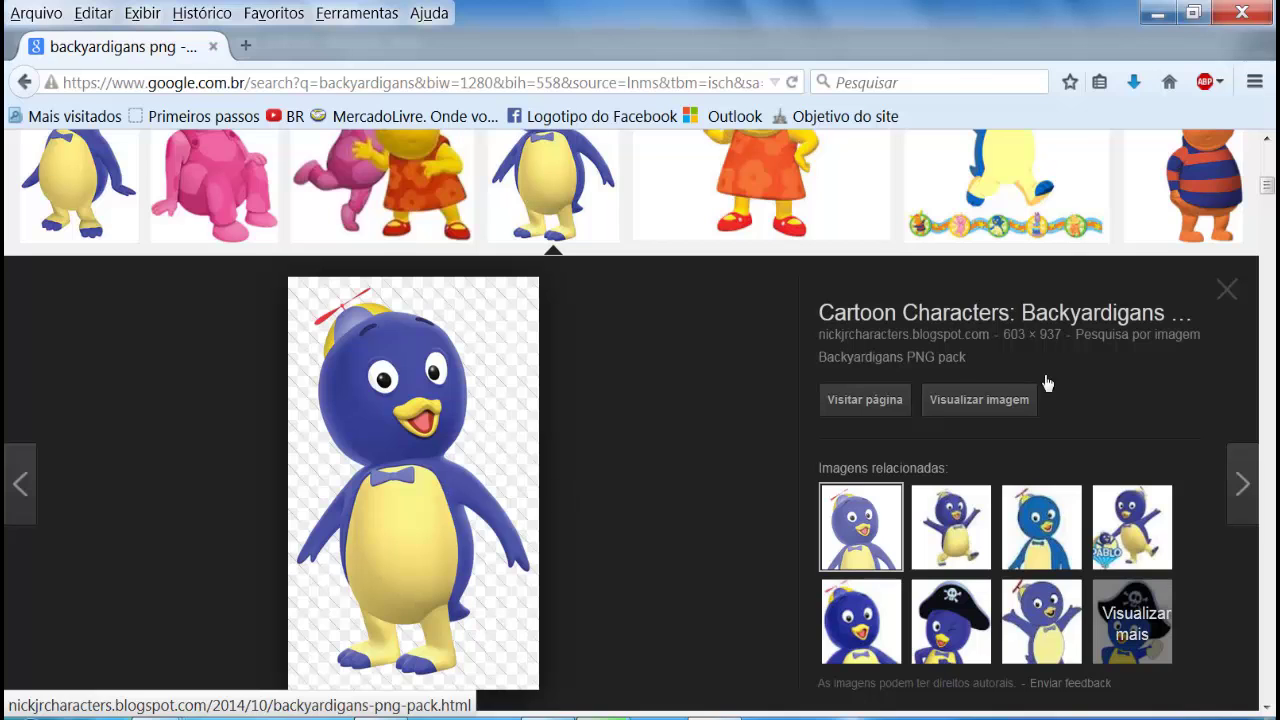
pyautogui.click(1230, 294)
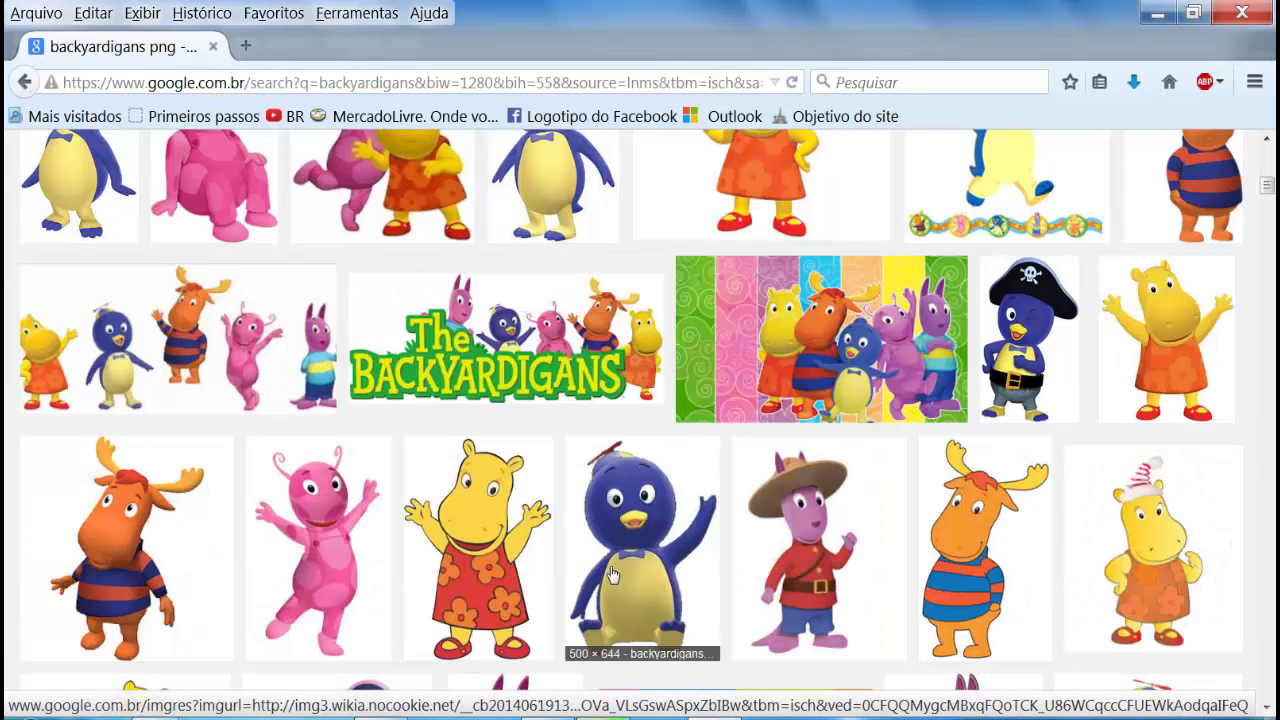
pyautogui.scroll(2, 613, 574)
pyautogui.click(400, 272)
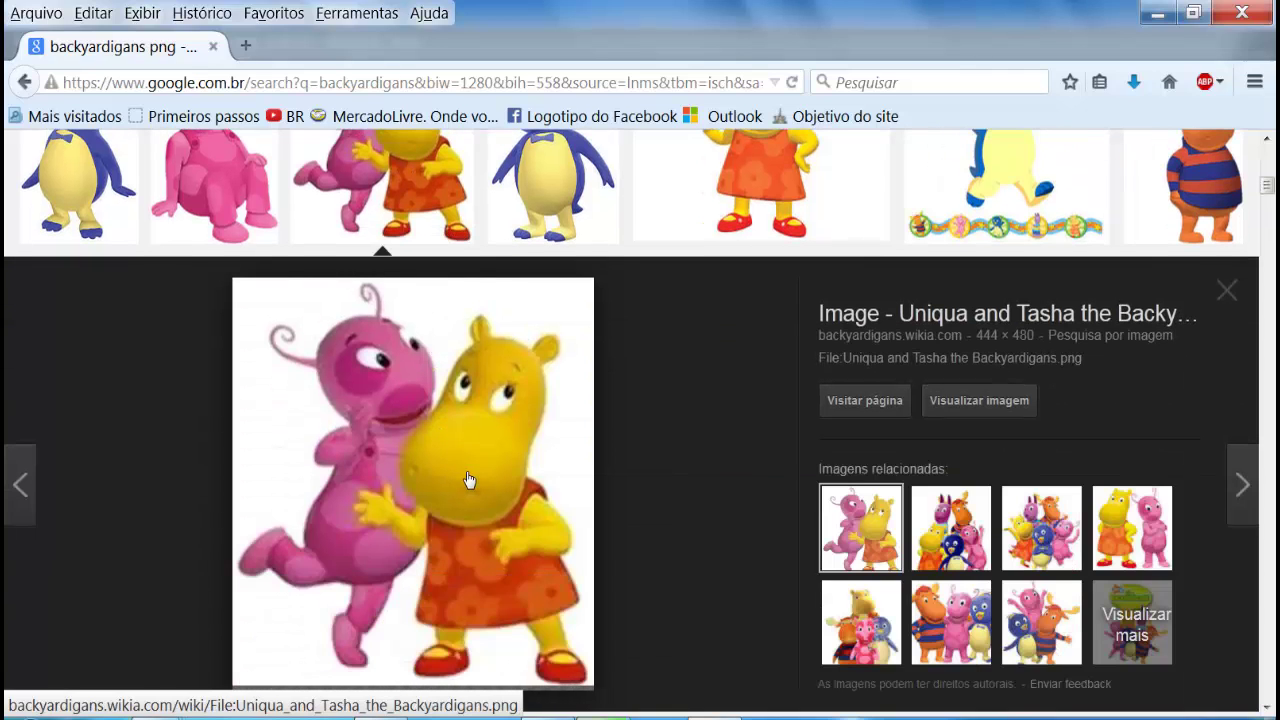
pyautogui.scroll(-2, 560, 525)
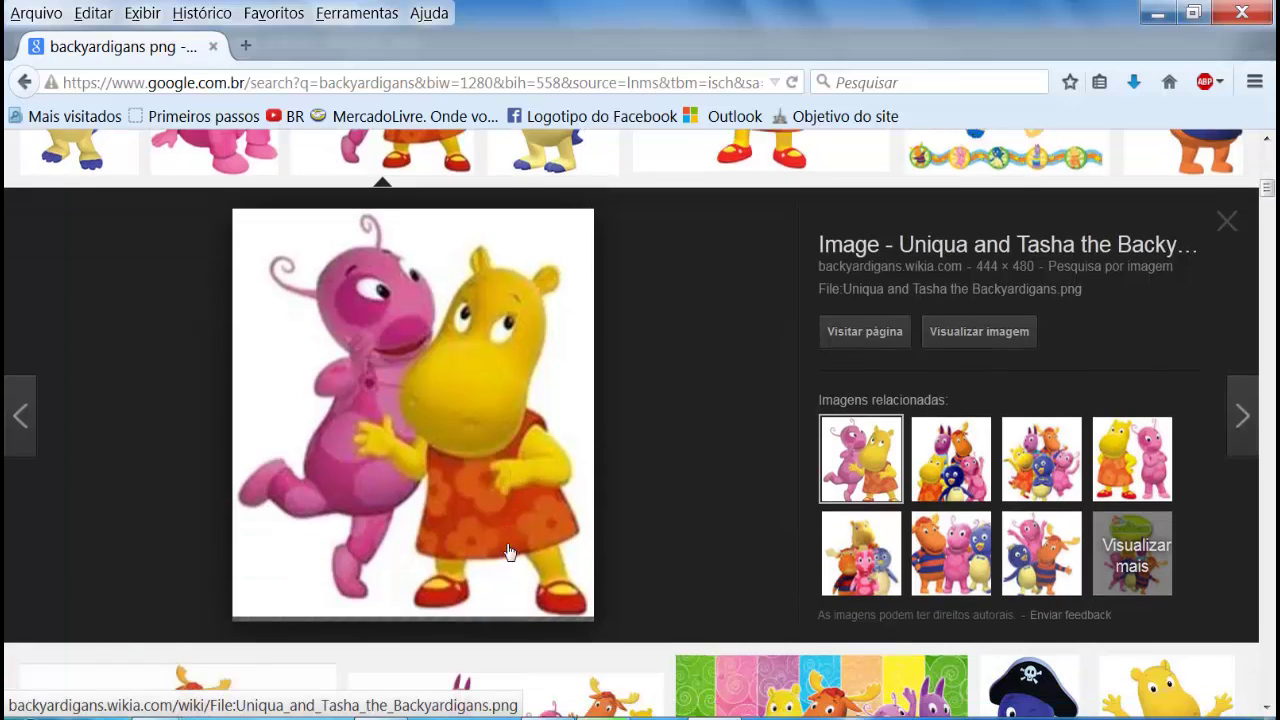
pyautogui.scroll(4, 509, 552)
pyautogui.scroll(-2, 509, 552)
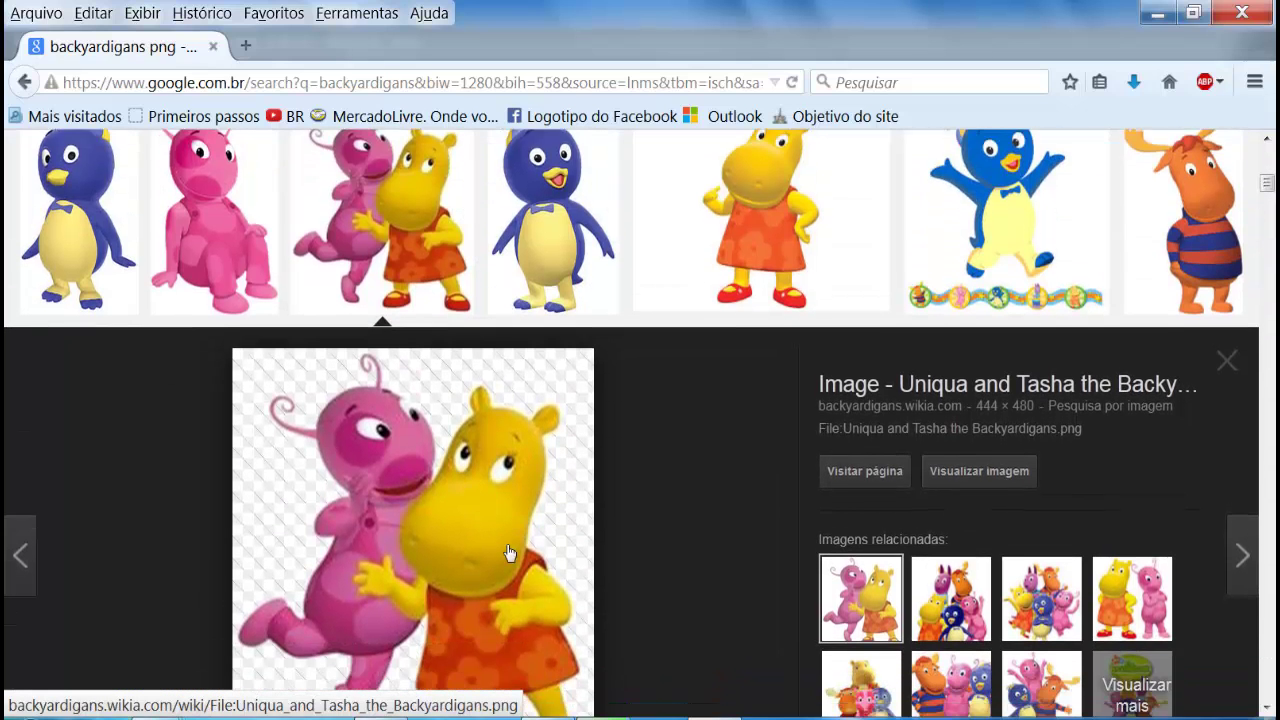
pyautogui.scroll(4, 1183, 367)
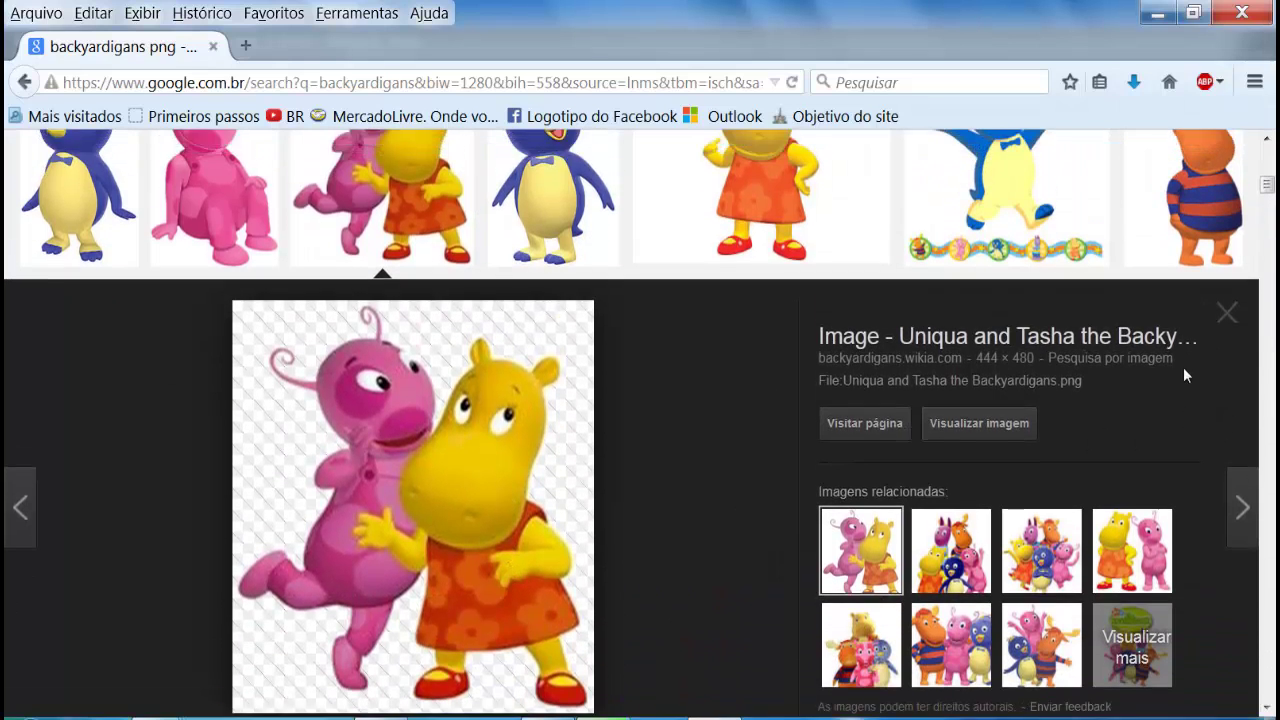
pyautogui.click(1241, 535)
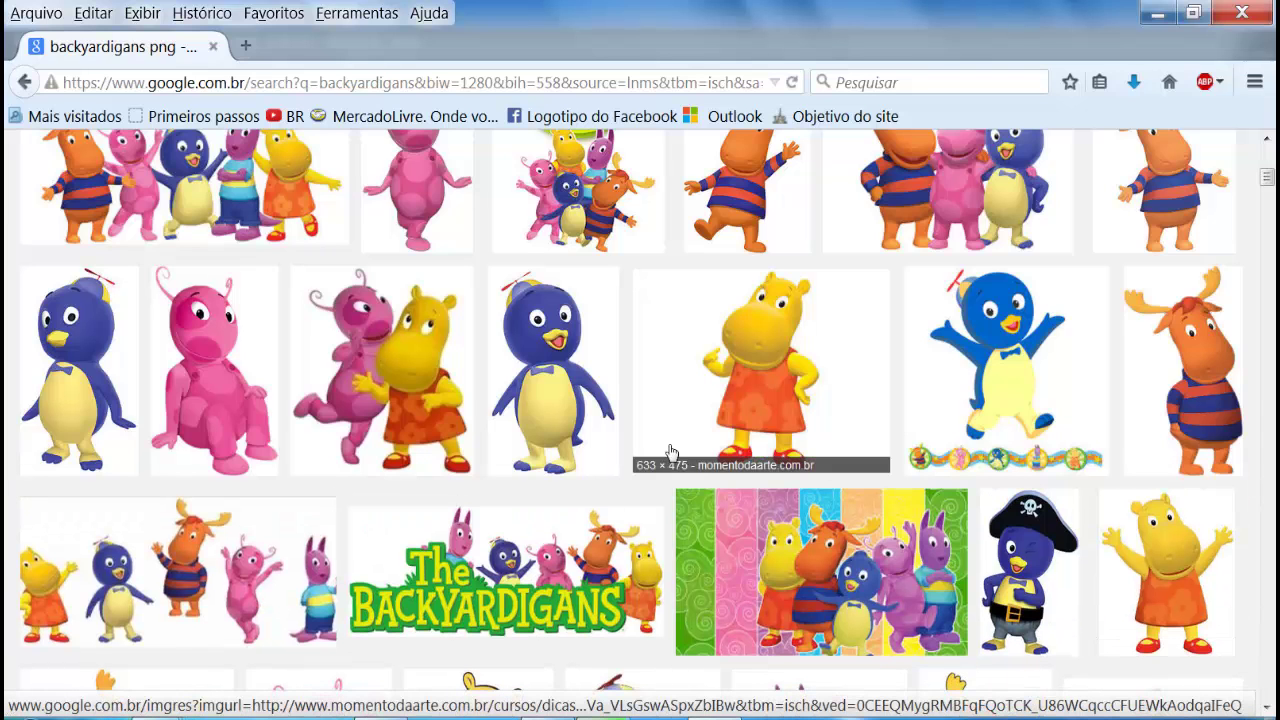
# Step: Preview the sitting pink Uniqua image and scroll through the remaining png results
pyautogui.click(225, 445)
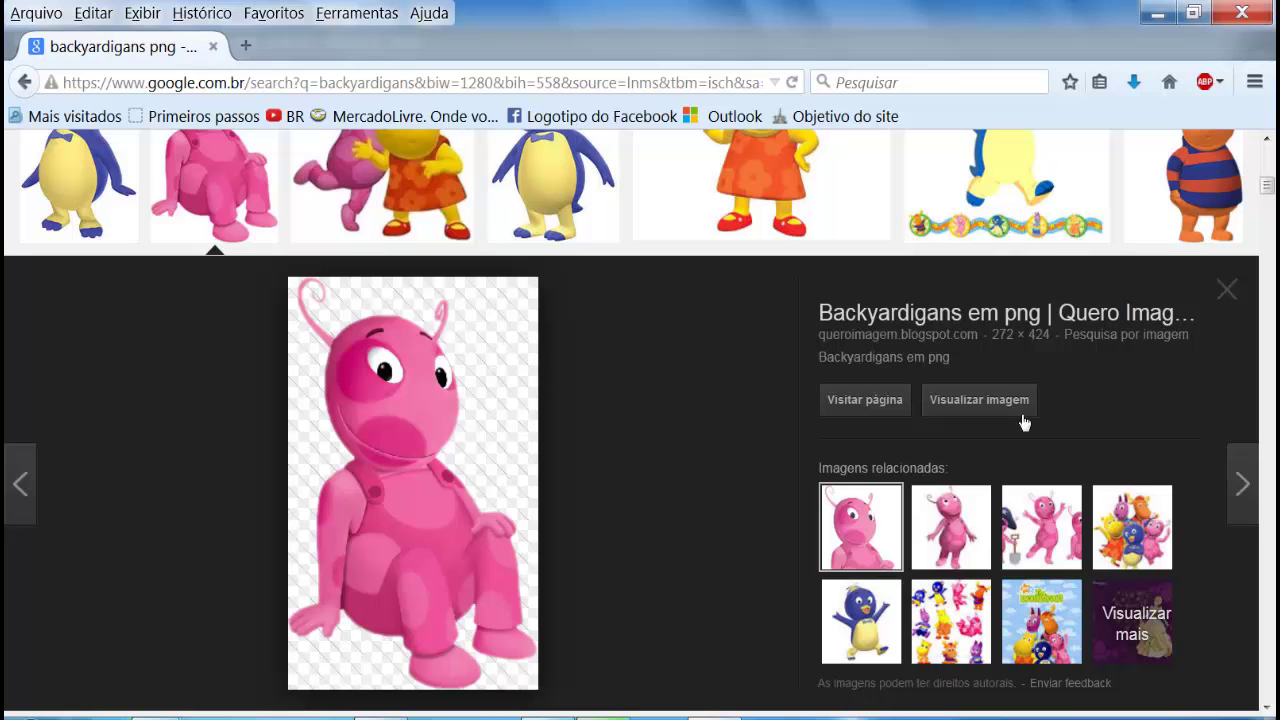
pyautogui.click(1236, 311)
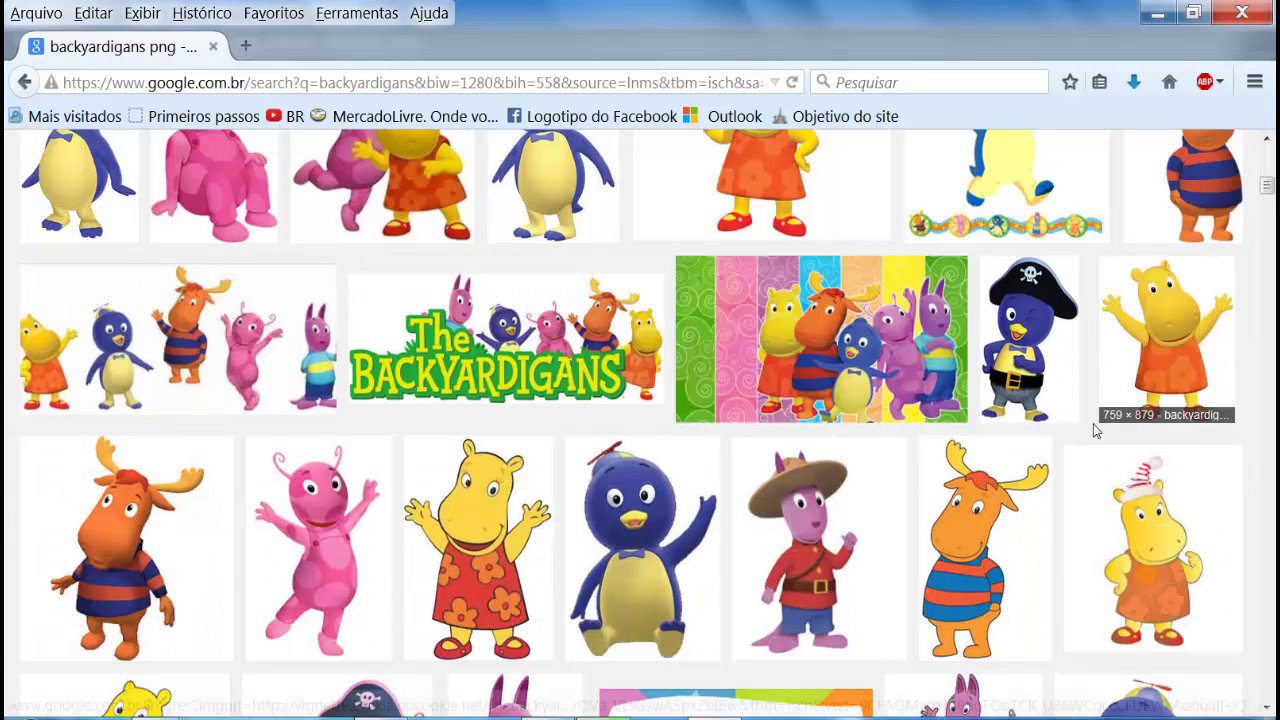
pyautogui.scroll(-5, 758, 553)
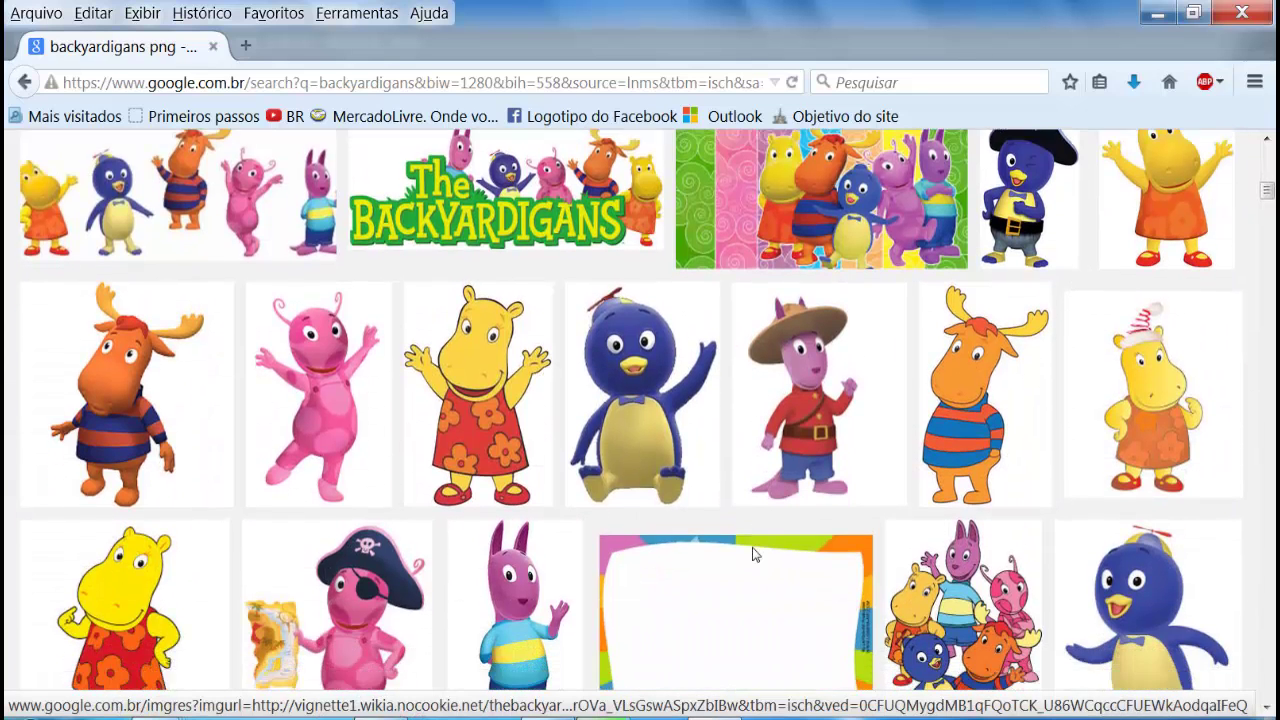
pyautogui.scroll(-2, 752, 547)
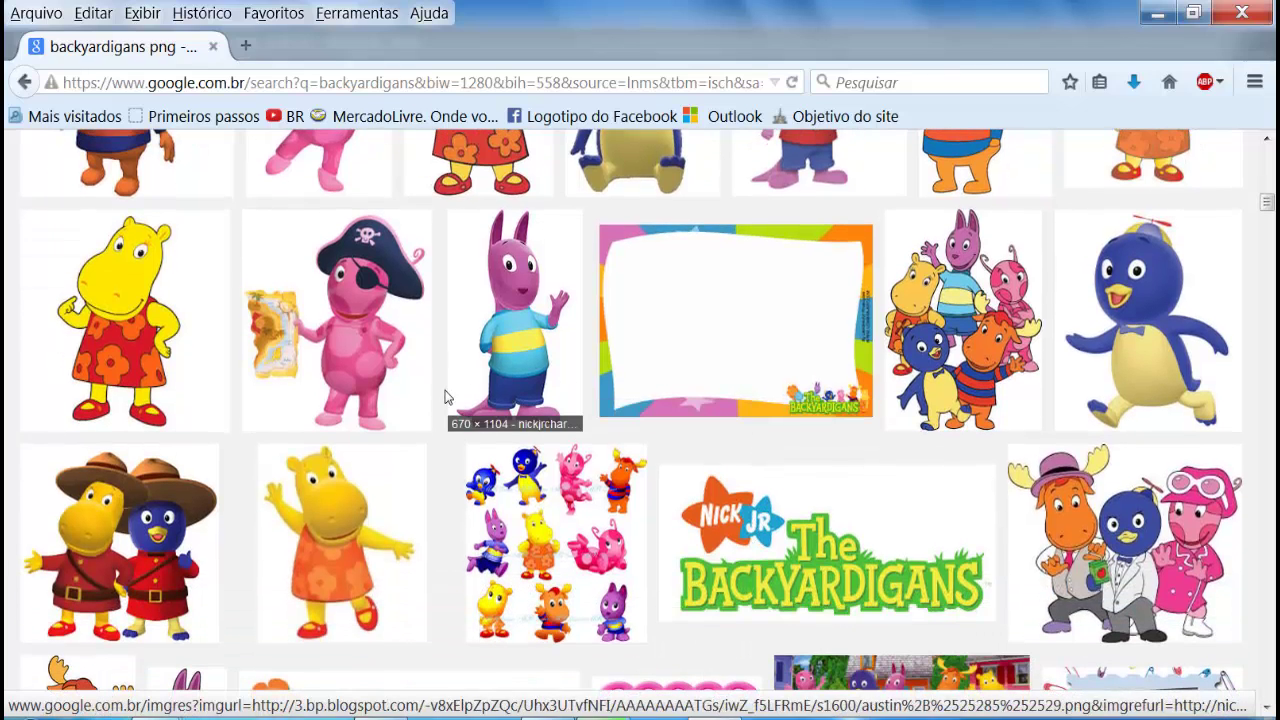
pyautogui.scroll(-5, 445, 402)
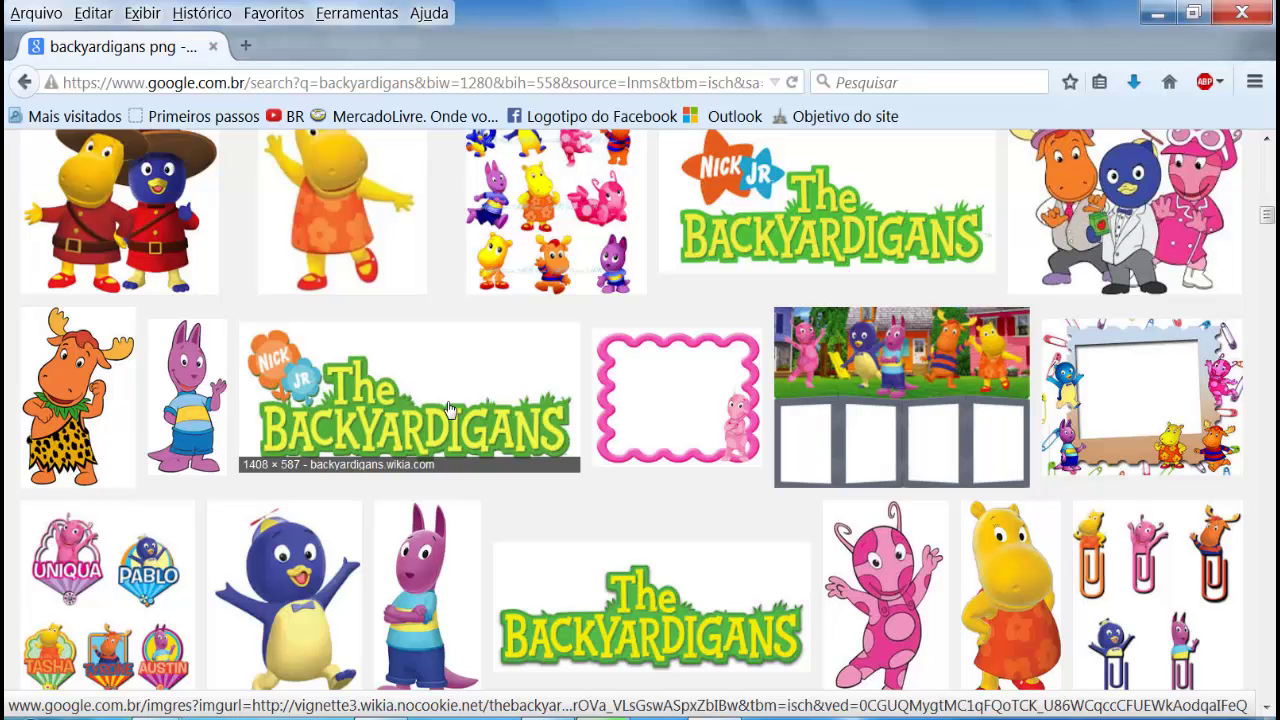
pyautogui.scroll(12, 449, 410)
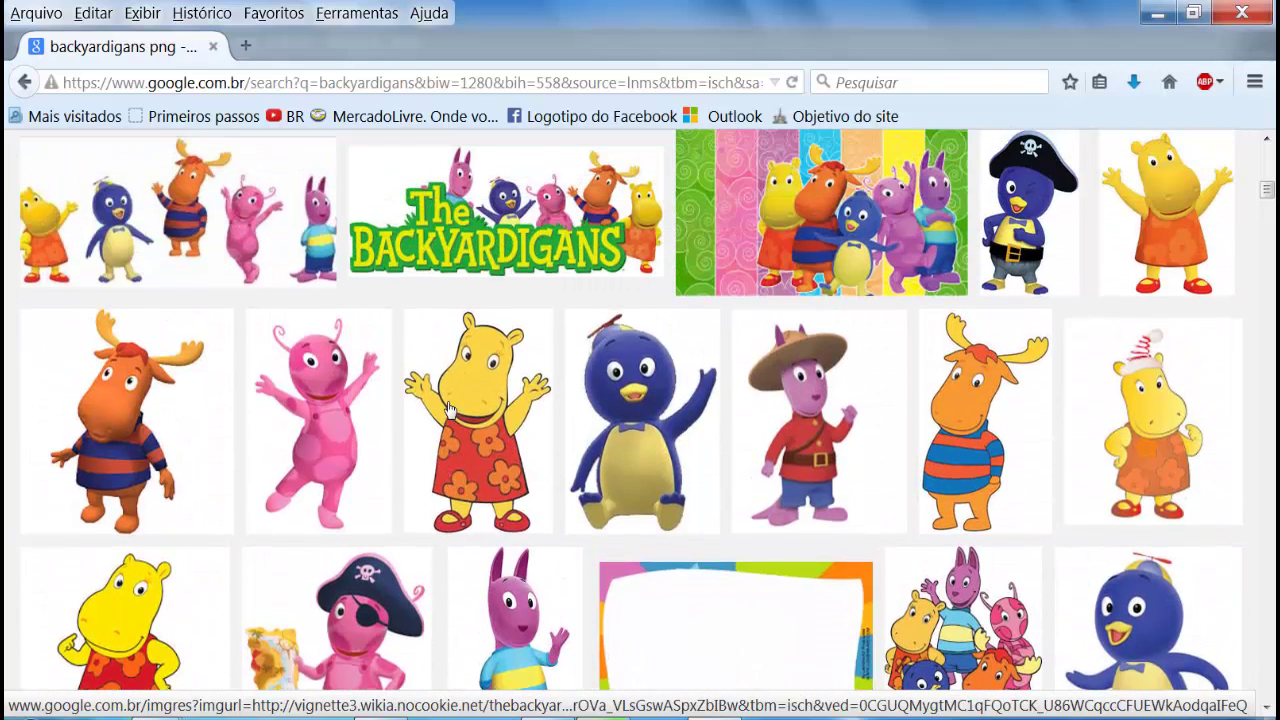
pyautogui.scroll(10, 770, 220)
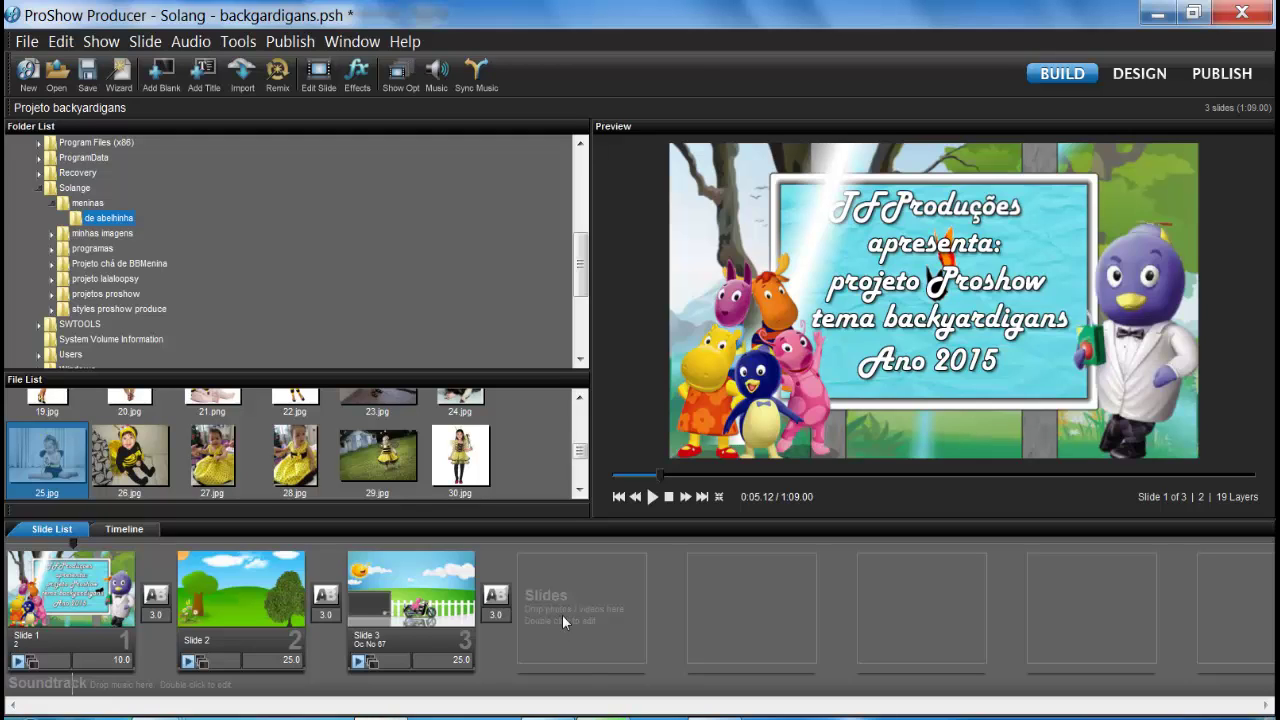
# Step: Scrub the preview through Slide 3's motorcycle scene and back to the title slide
pyautogui.click(358, 543)
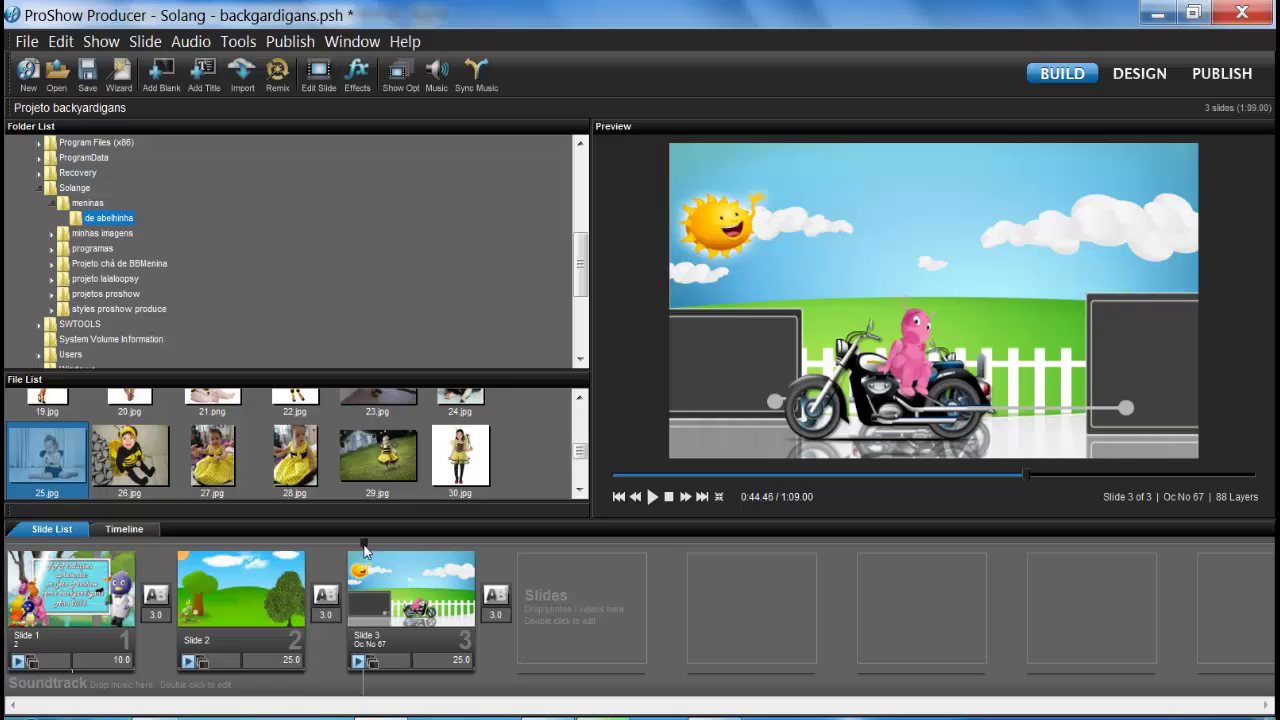
pyautogui.moveTo(364, 545)
pyautogui.mouseDown()
pyautogui.moveTo(408, 577)
pyautogui.moveTo(395, 568)
pyautogui.mouseUp()
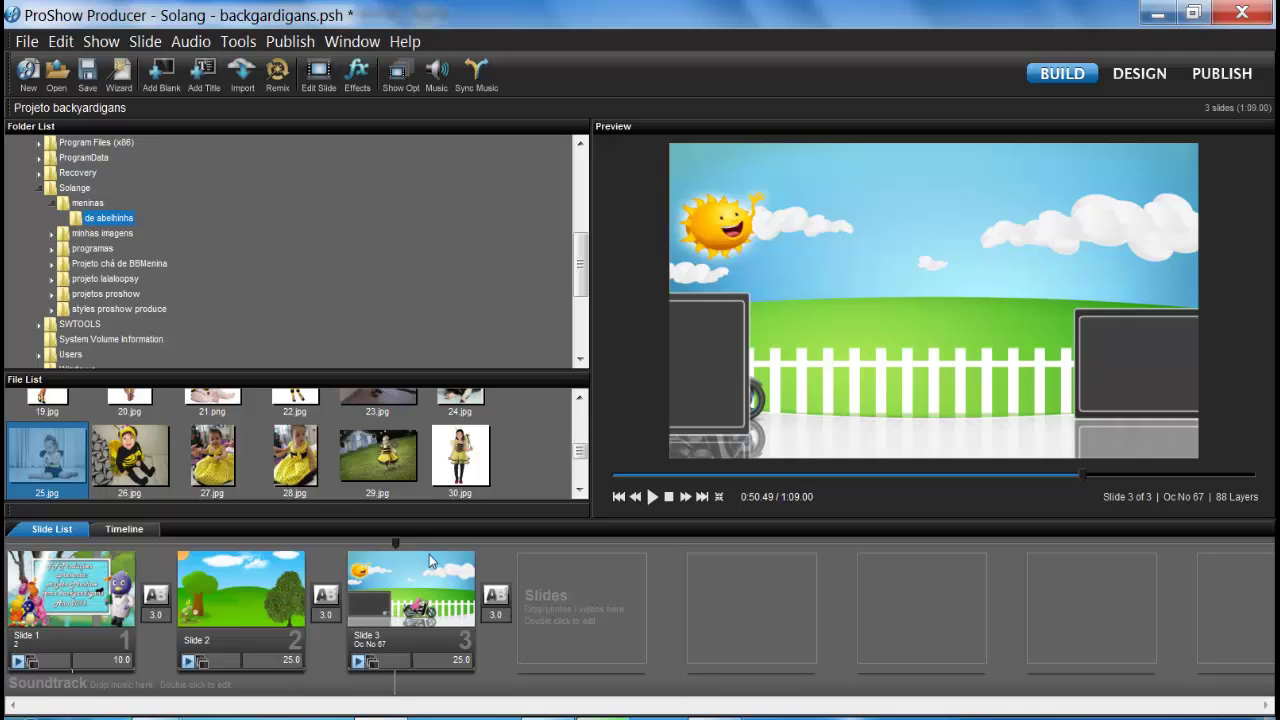
pyautogui.moveTo(398, 545); pyautogui.dragTo(420, 553)
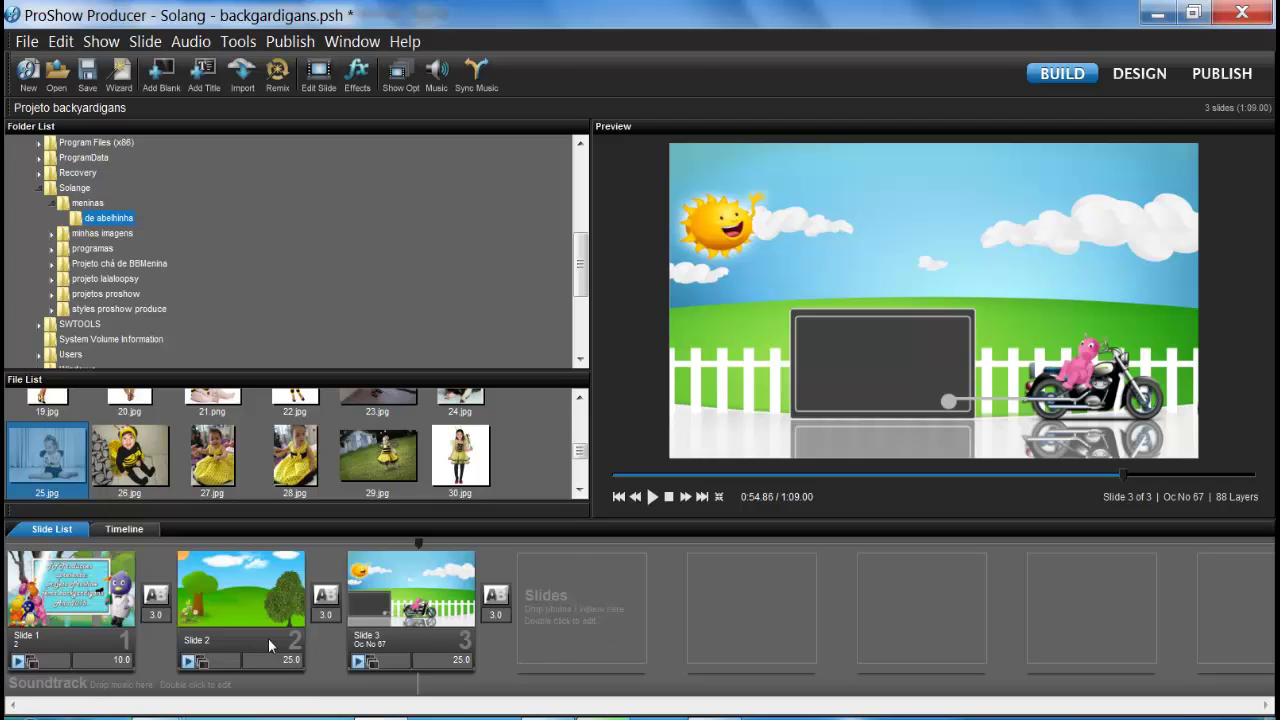
pyautogui.moveTo(14, 553)
pyautogui.mouseDown()
pyautogui.moveTo(103, 565)
pyautogui.moveTo(60, 573)
pyautogui.mouseUp()
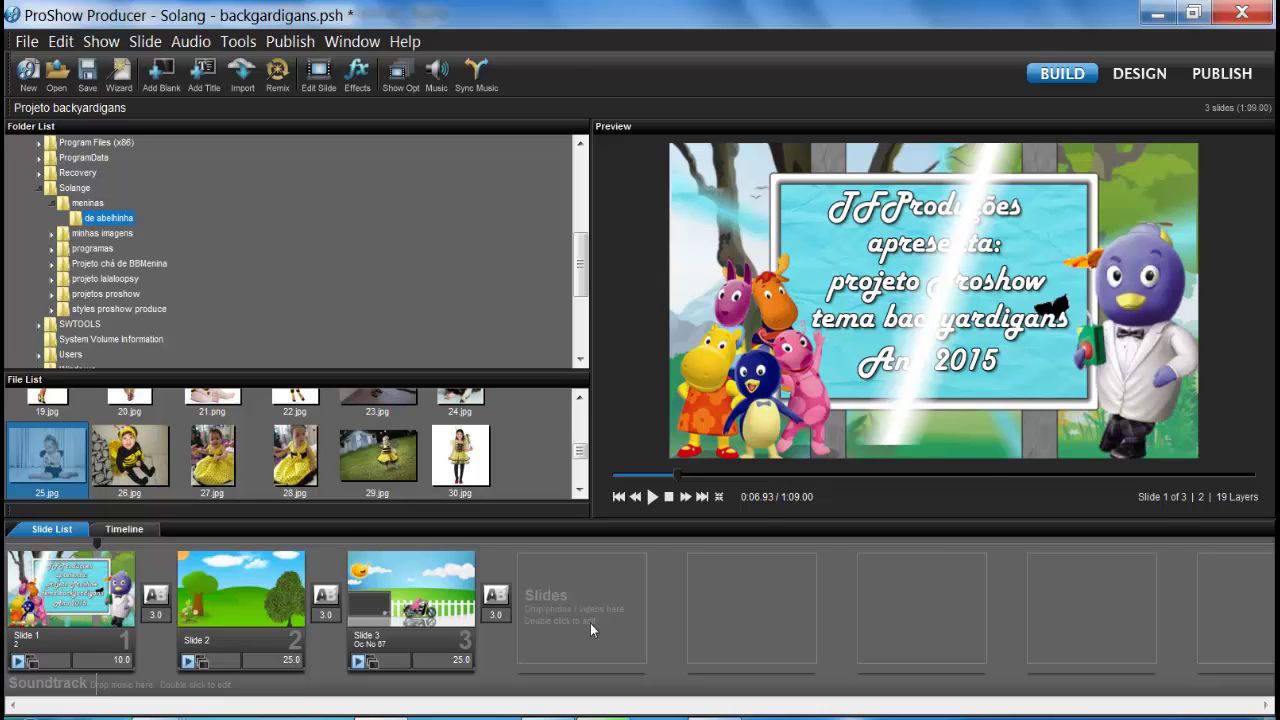
# Step: Insert a blank Slide 4 at the end of the show and move the preview onto it
pyautogui.press('End')
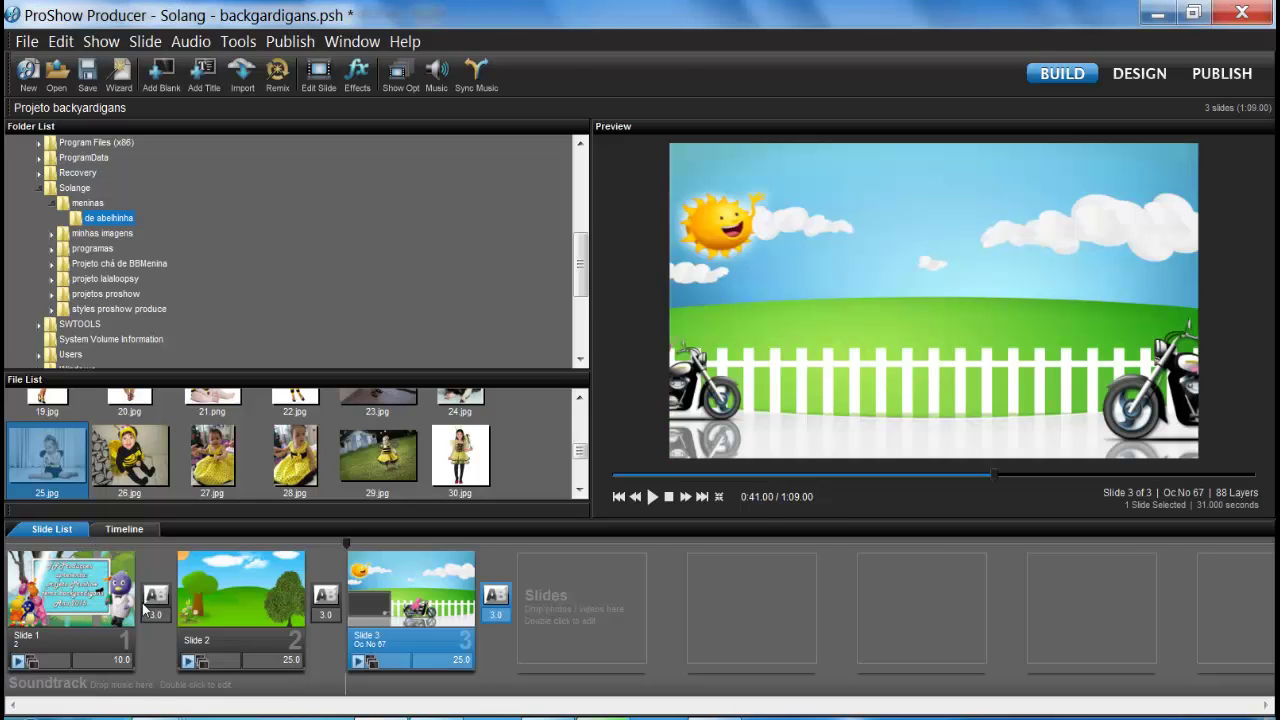
pyautogui.click(558, 652)
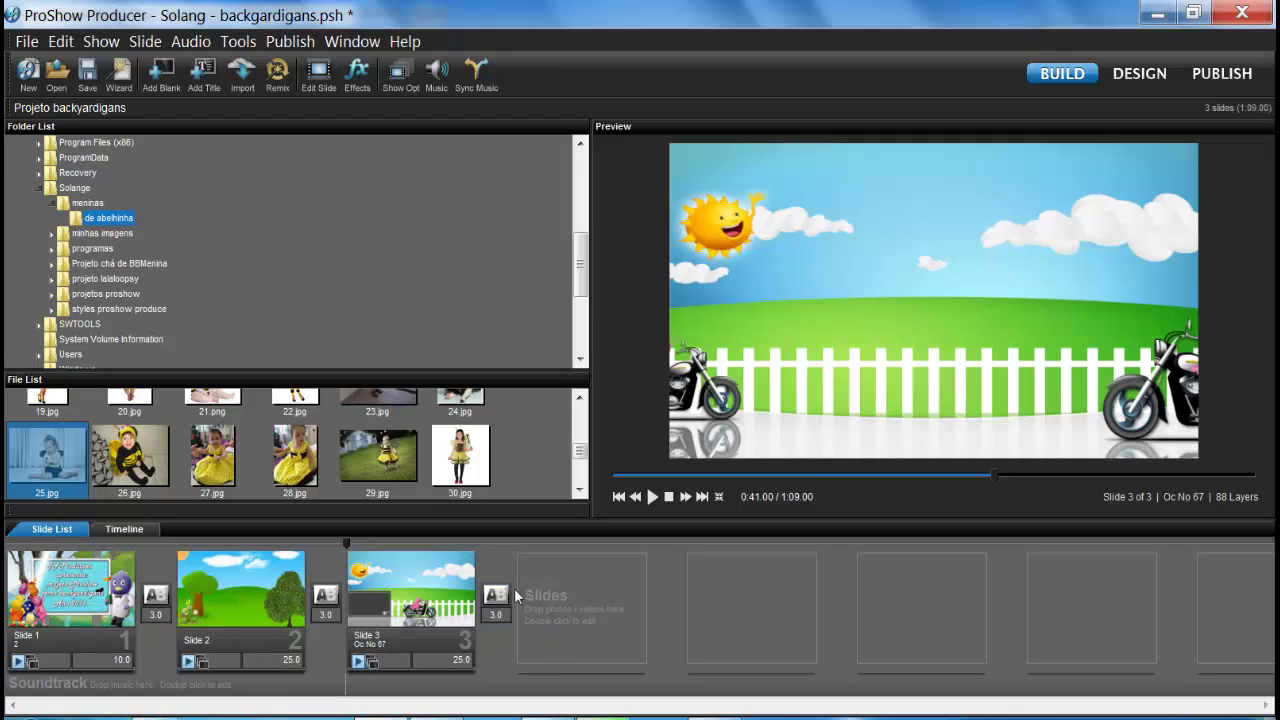
pyautogui.rightClick(599, 619)
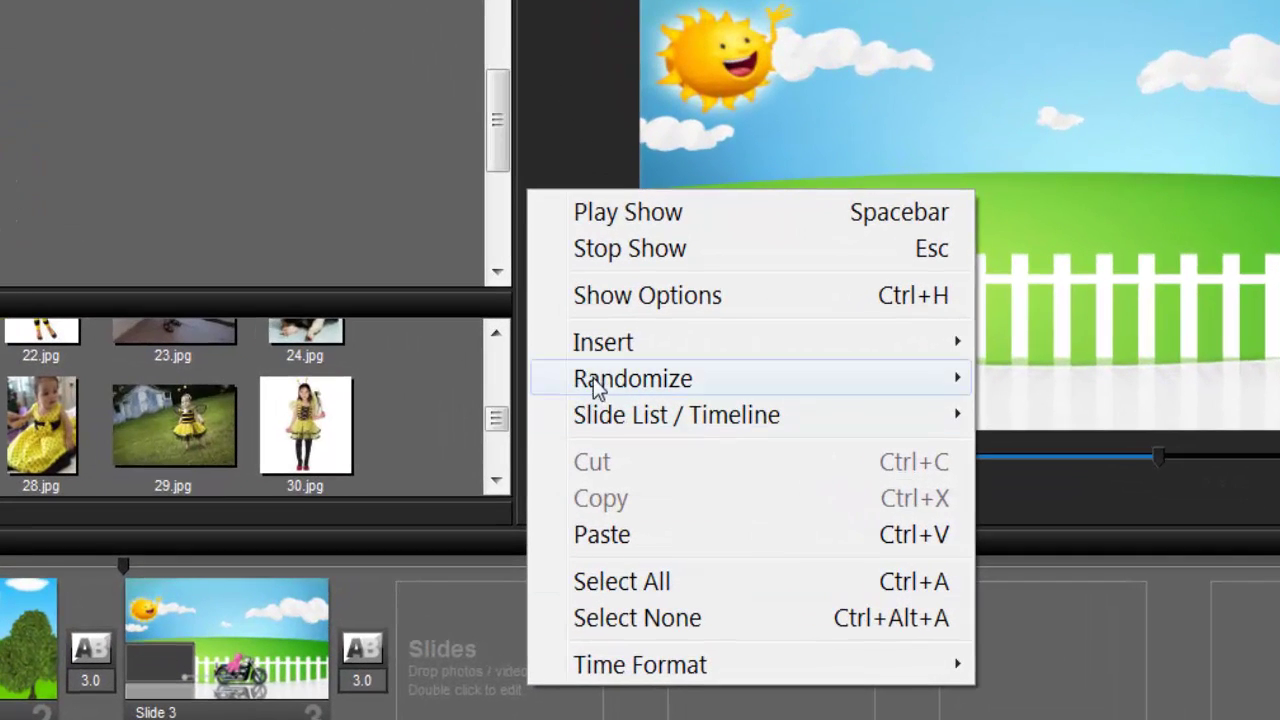
pyautogui.moveTo(602, 348)
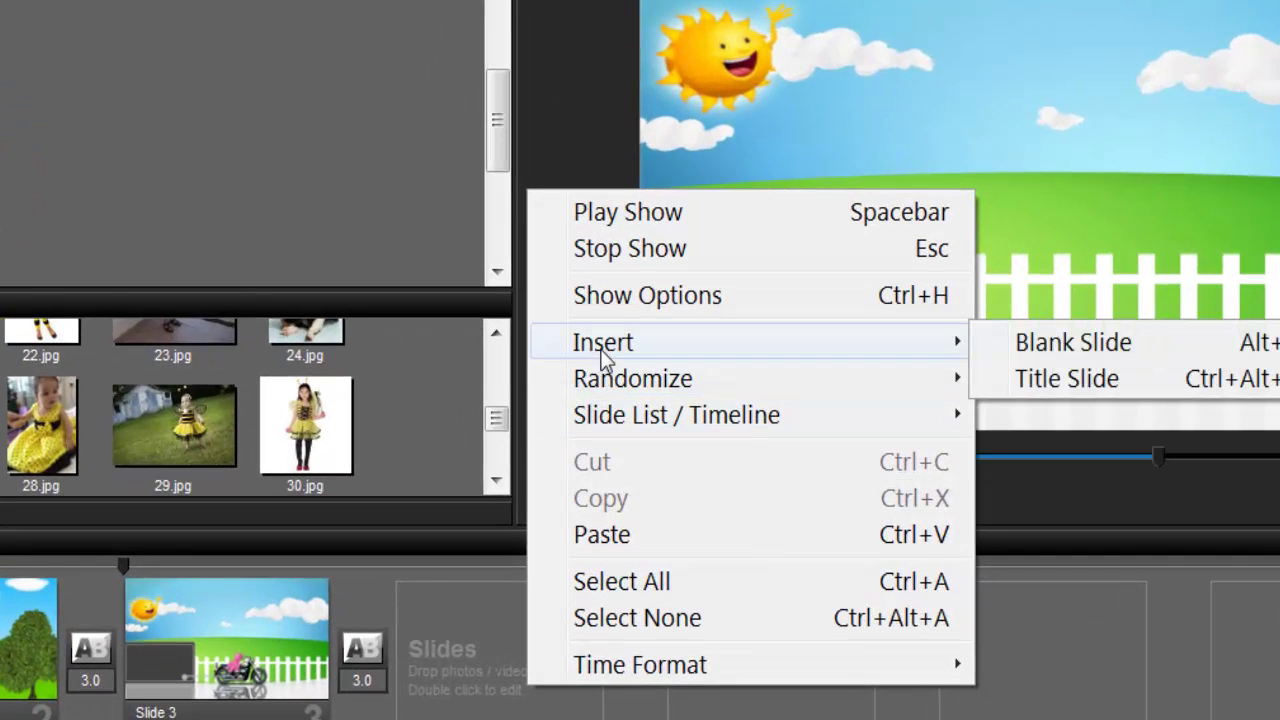
pyautogui.click(1066, 355)
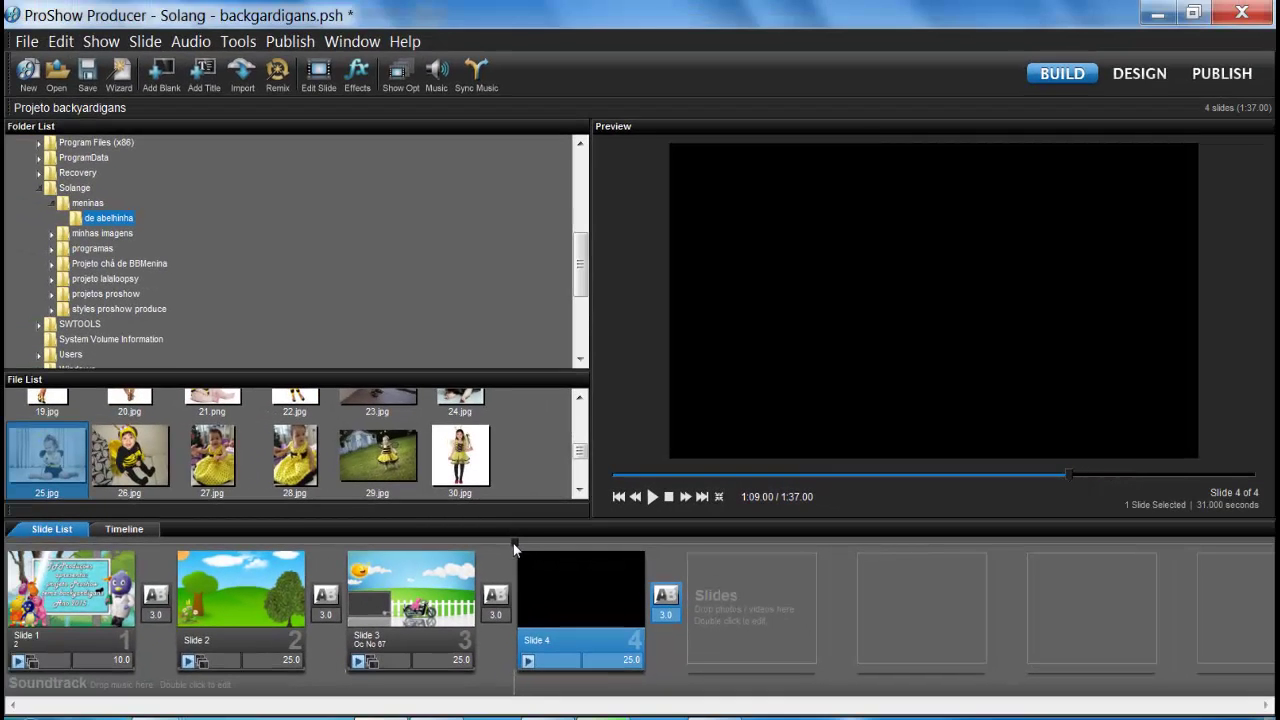
pyautogui.moveTo(513, 543)
pyautogui.mouseDown()
pyautogui.moveTo(548, 545)
pyautogui.moveTo(528, 547)
pyautogui.mouseUp()
# Step: Return the preview to the title slide and open Slide 1's Slide Options on the Slide Style page
pyautogui.moveTo(531, 544); pyautogui.dragTo(500, 566)
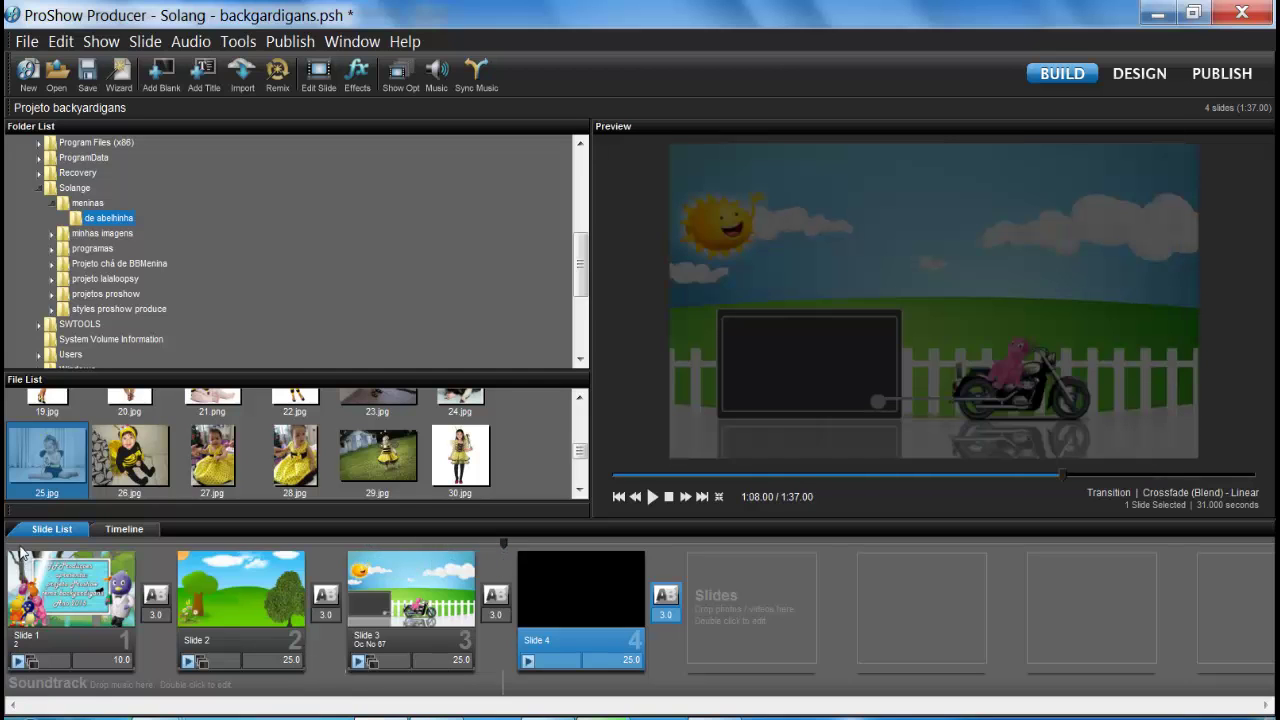
pyautogui.moveTo(30, 548); pyautogui.dragTo(59, 566)
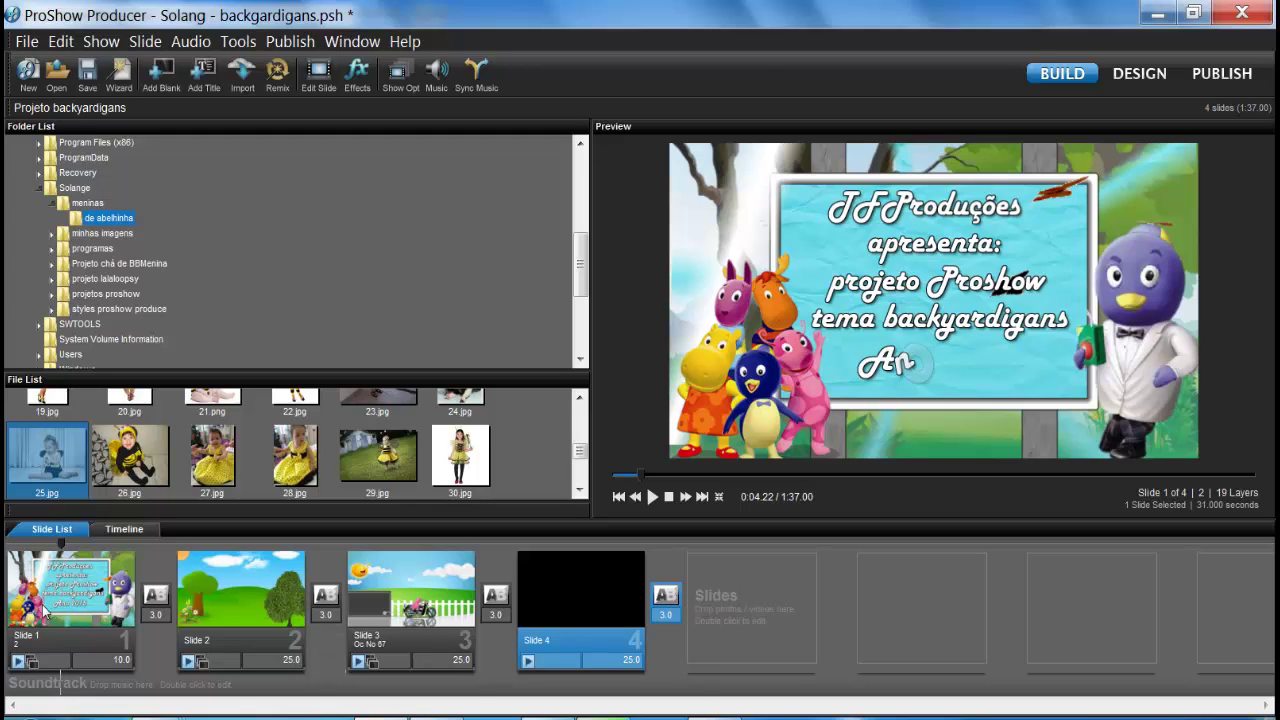
pyautogui.moveTo(87, 594)
pyautogui.moveTo(58, 547); pyautogui.dragTo(41, 553)
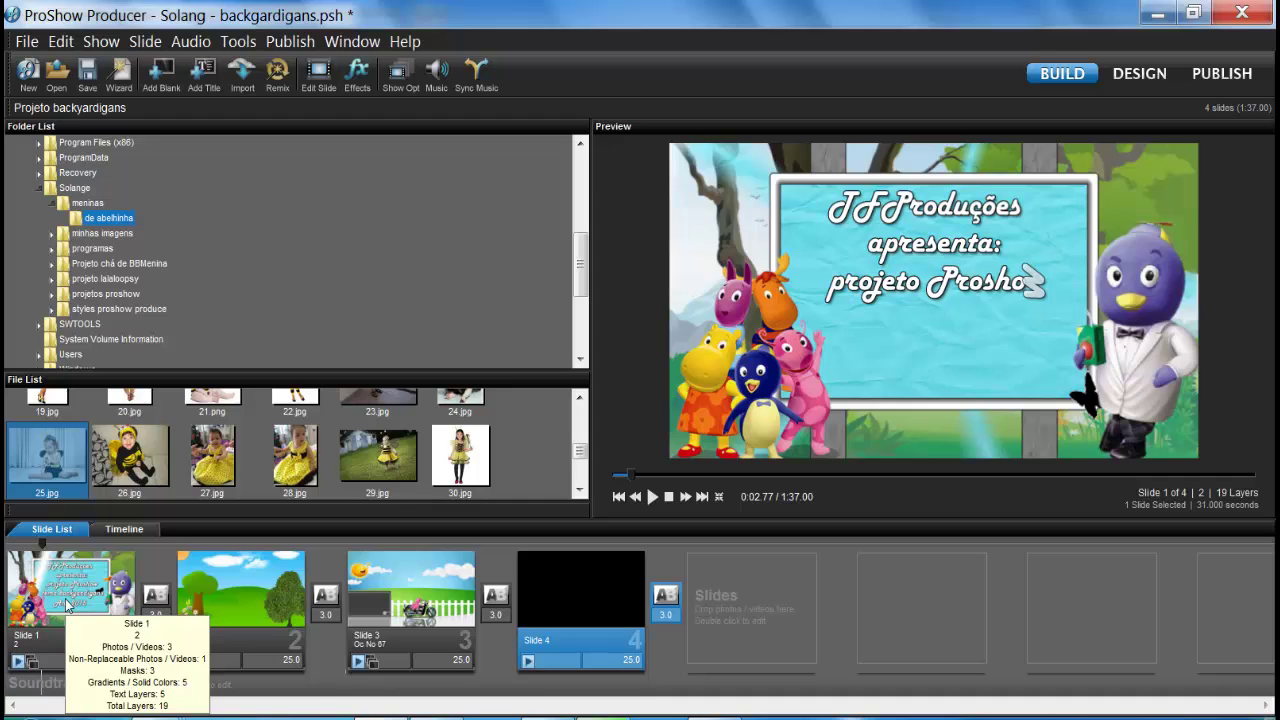
pyautogui.click(67, 604)
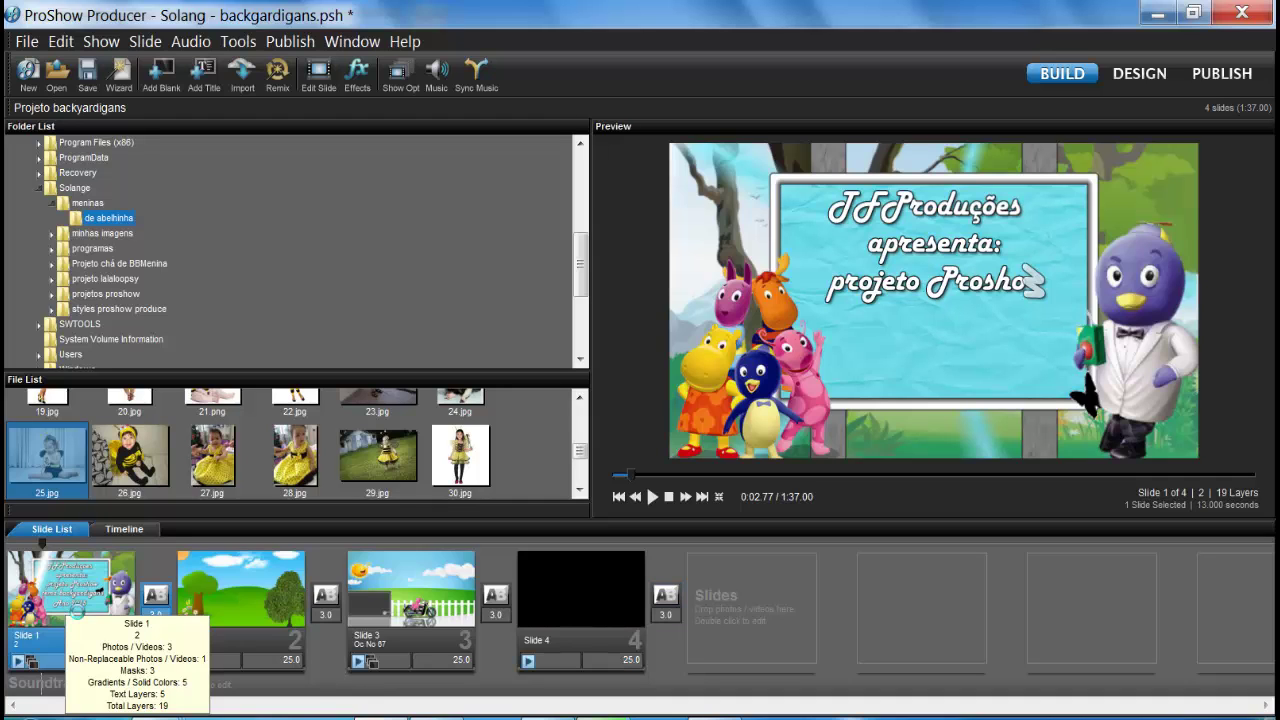
pyautogui.doubleClick(67, 604)
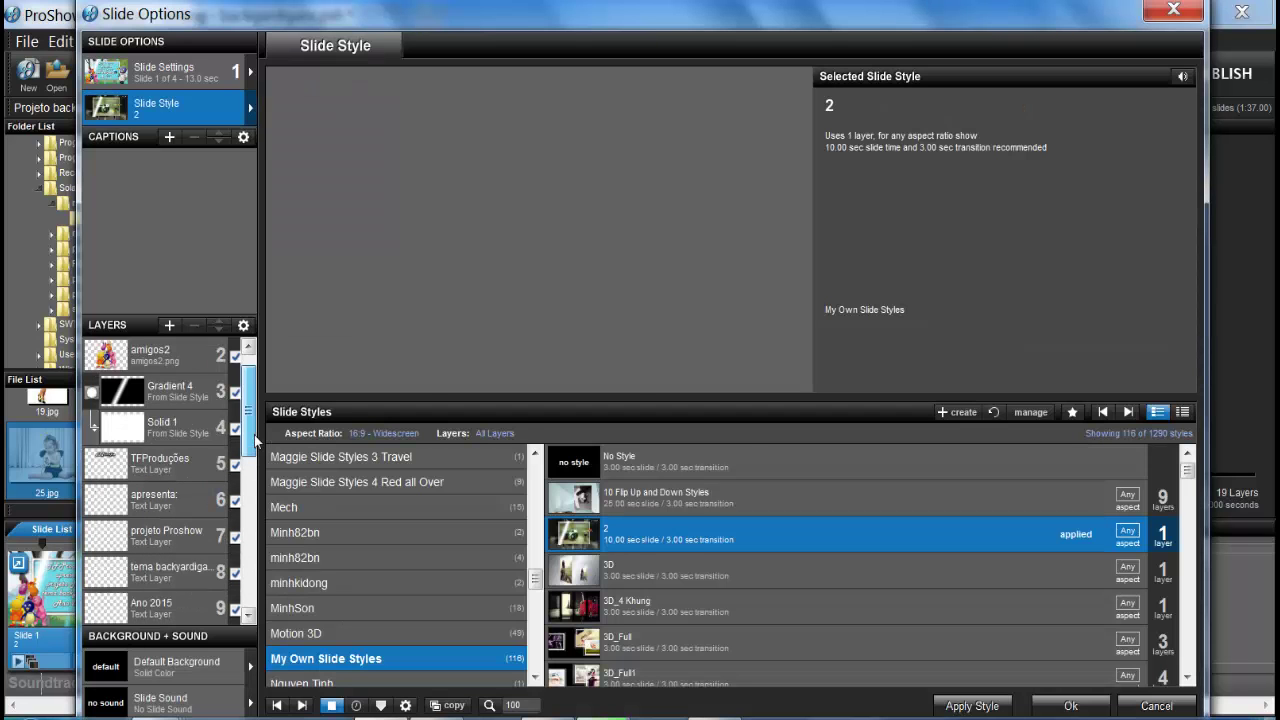
# Step: Open the tomandoSuco layer's settings and select layer 11, the textura2.png texture
pyautogui.doubleClick(178, 364)
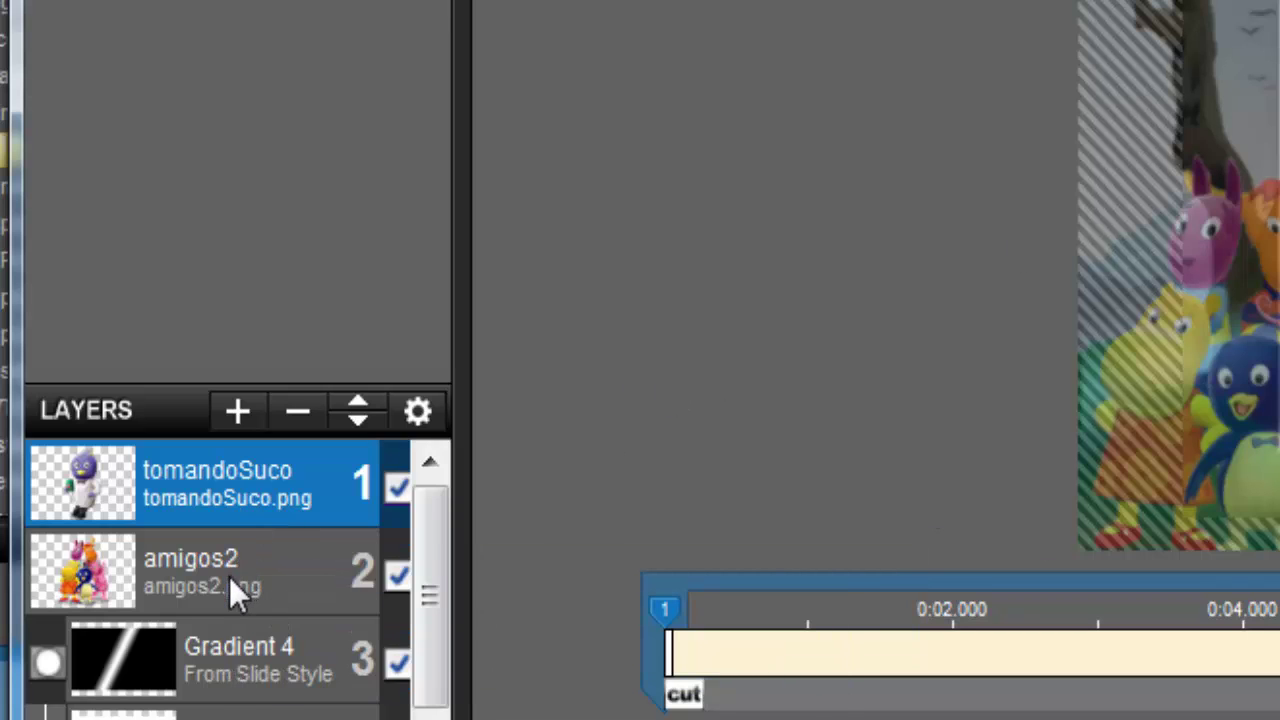
pyautogui.moveTo(229, 577)
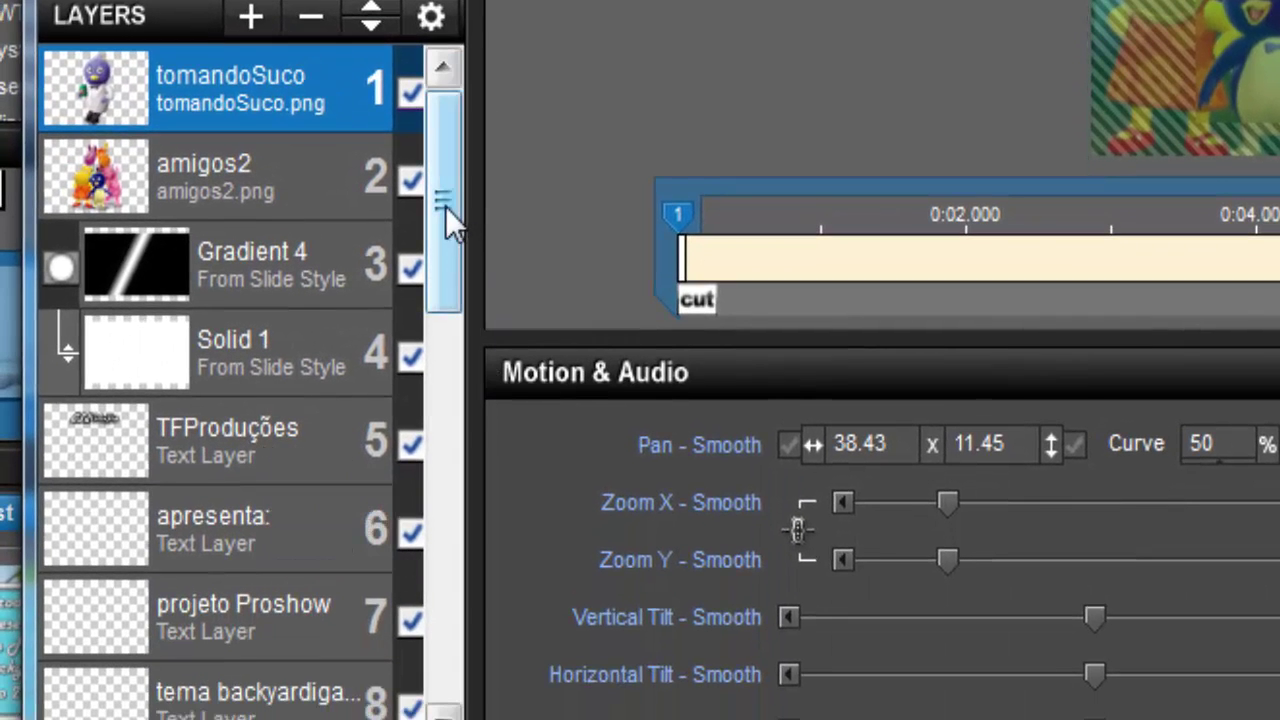
pyautogui.moveTo(445, 206); pyautogui.dragTo(438, 422)
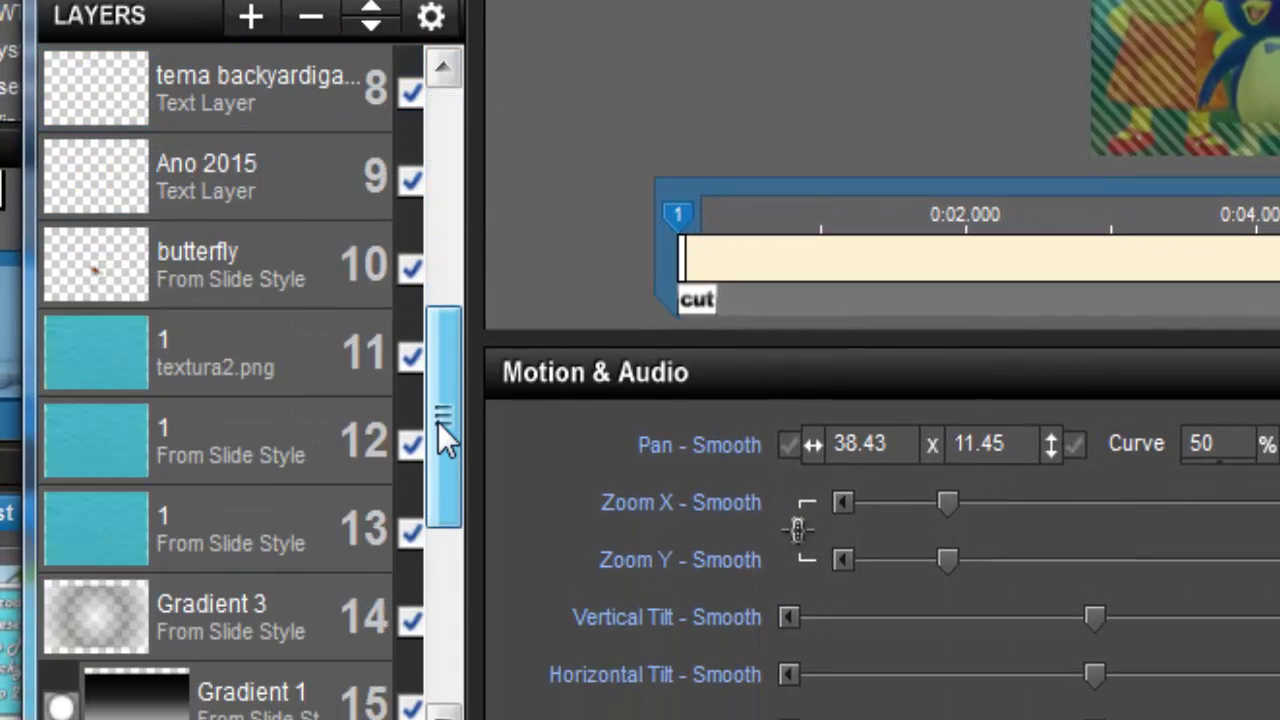
pyautogui.click(139, 371)
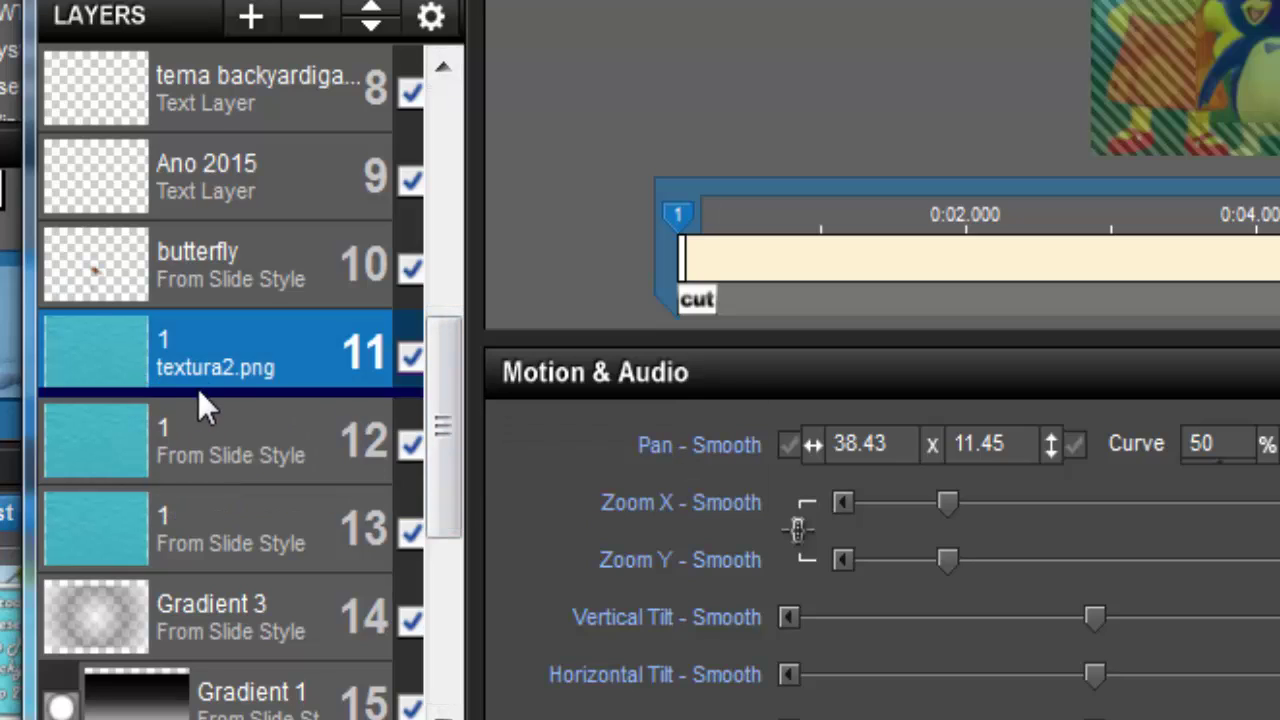
pyautogui.rightClick(224, 356)
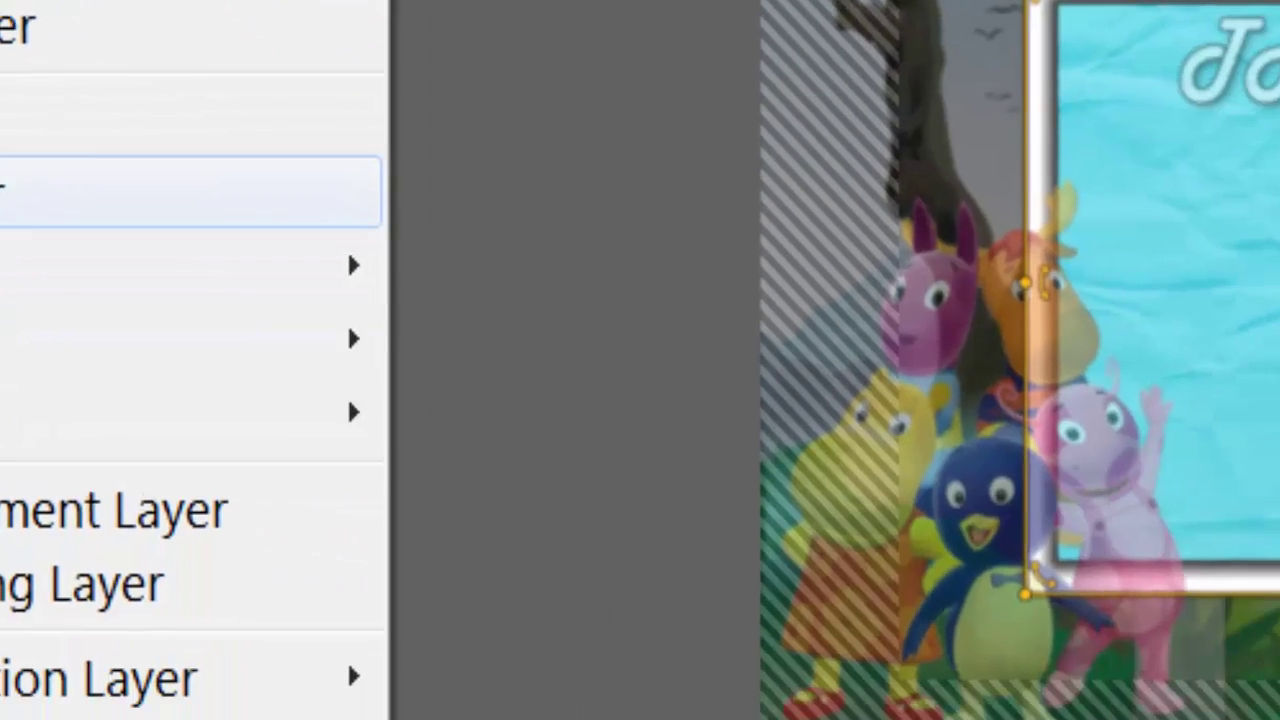
# Step: Rename layer 11 to 'textura', copying the new name for reuse
pyautogui.click(257, 478)
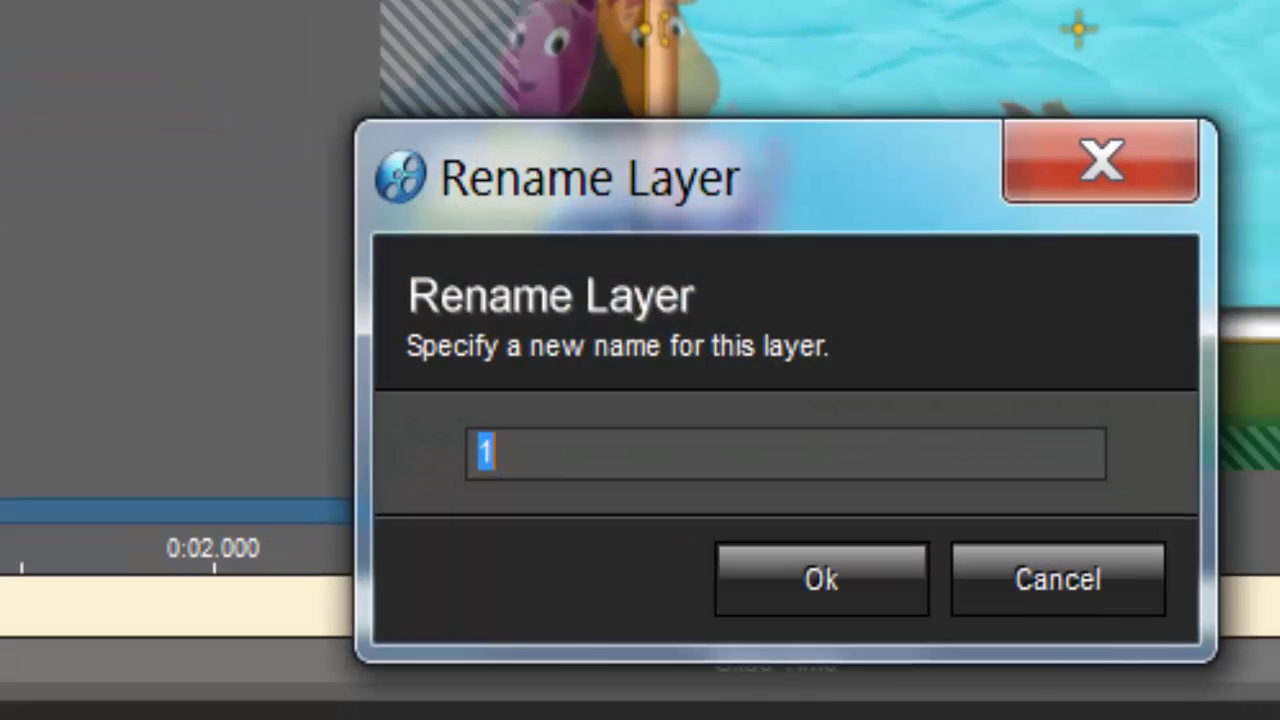
pyautogui.press('BackSpace')
pyautogui.write('text')
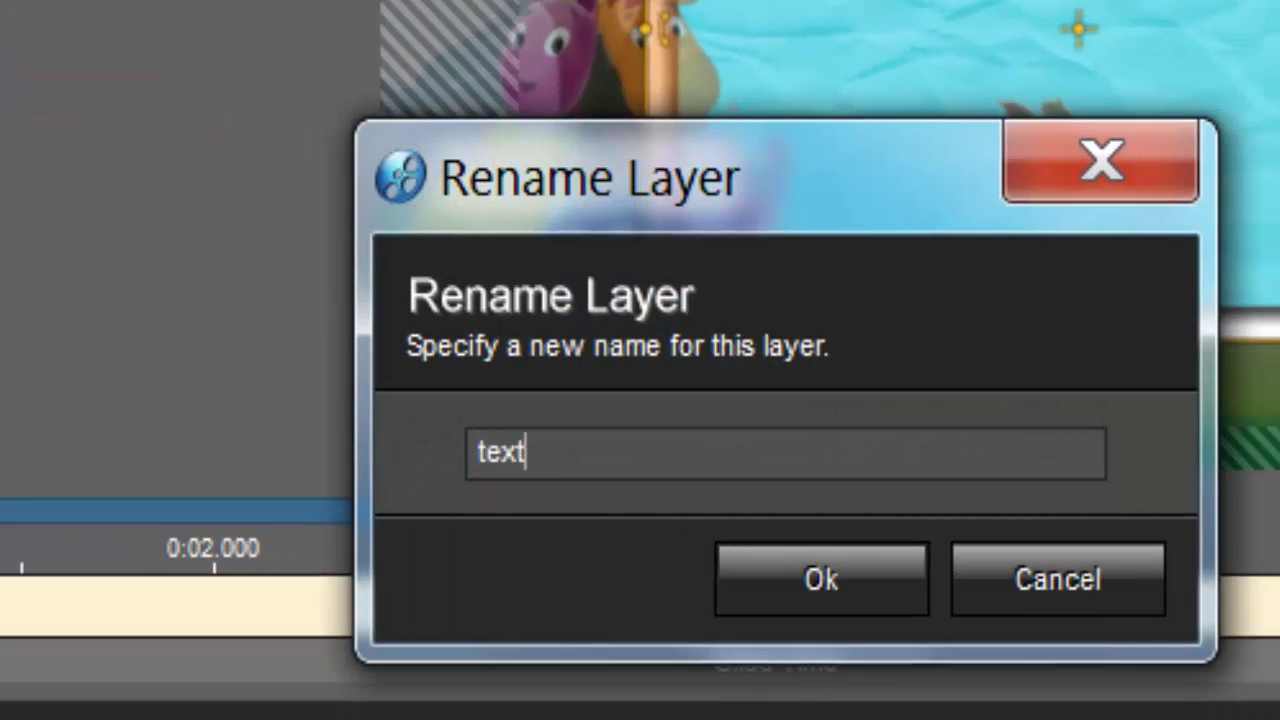
pyautogui.write('ura')
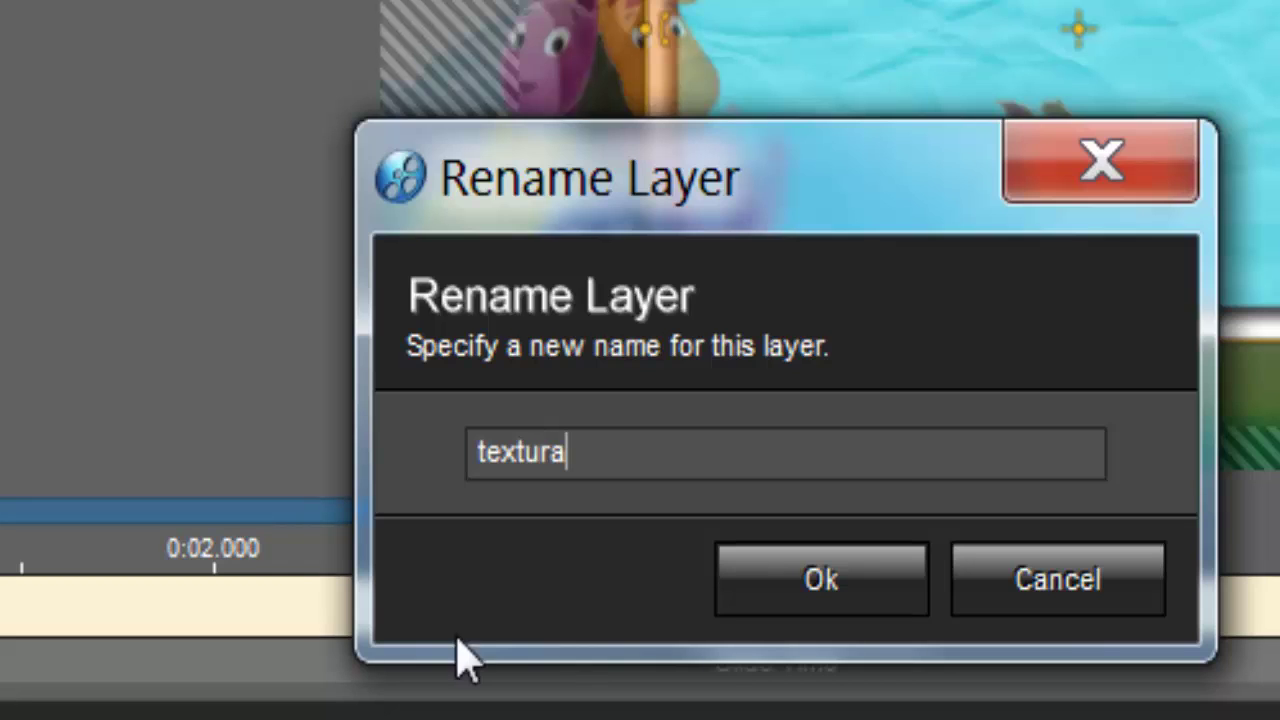
pyautogui.moveTo(595, 466); pyautogui.dragTo(500, 486)
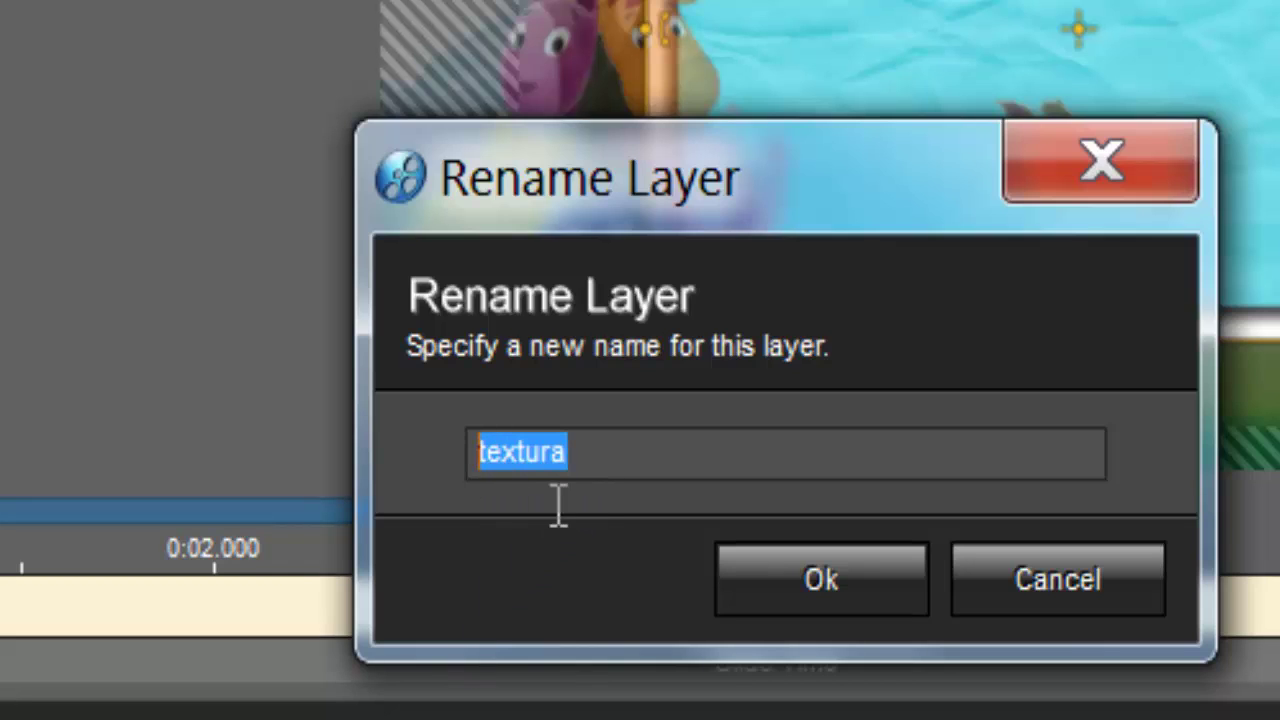
pyautogui.rightClick(528, 458)
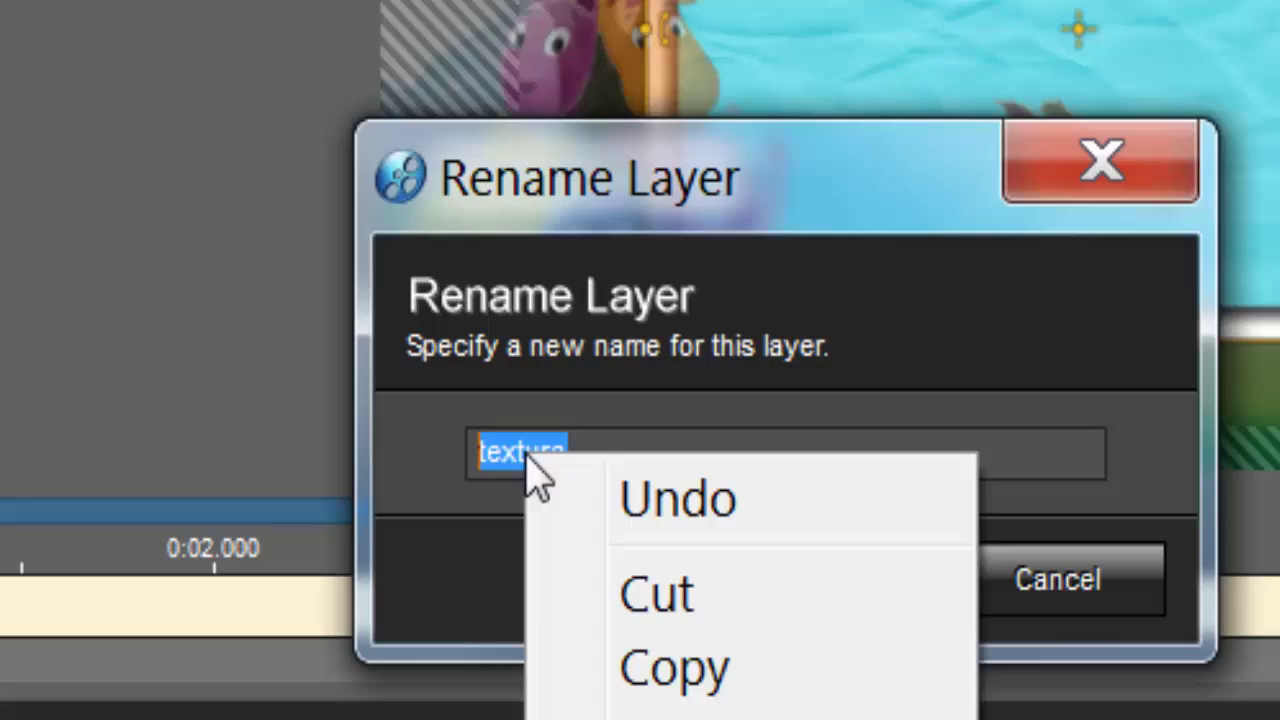
pyautogui.click(680, 668)
pyautogui.click(760, 600)
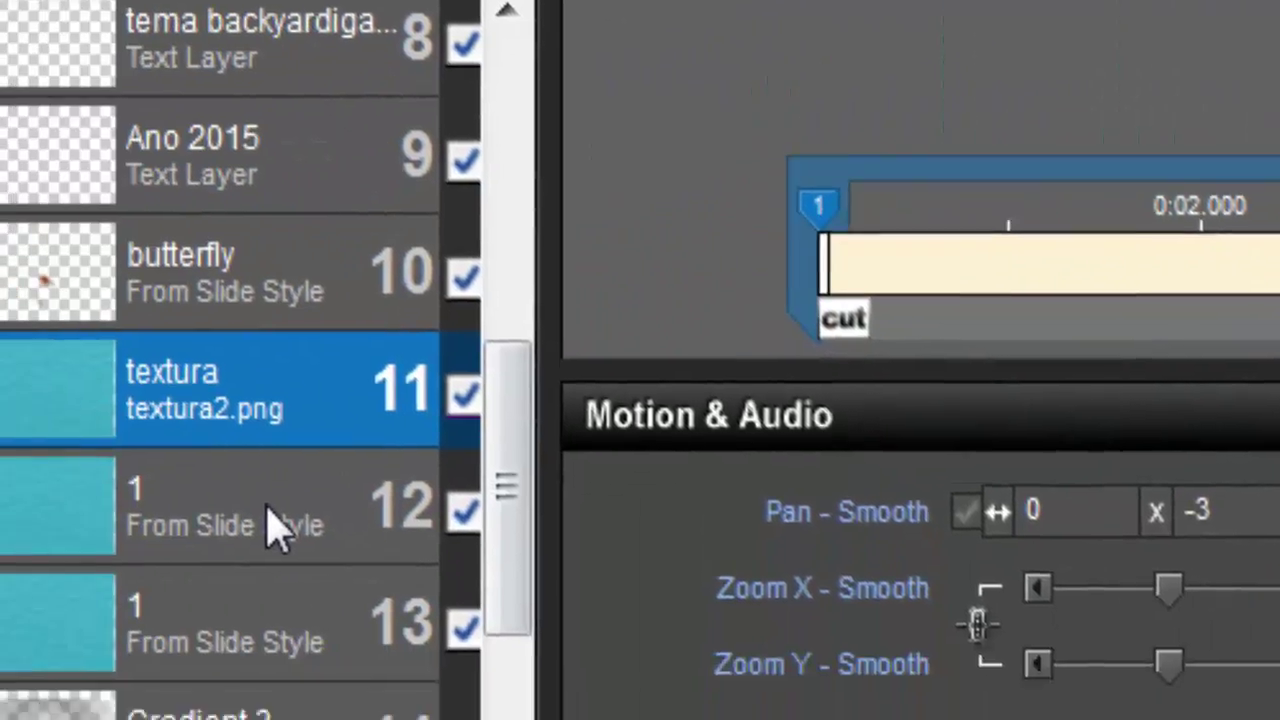
# Step: Rename layer 12 to 'textura2'
pyautogui.rightClick(271, 523)
pyautogui.click(329, 123)
pyautogui.hotkey('ctrl', 'v')
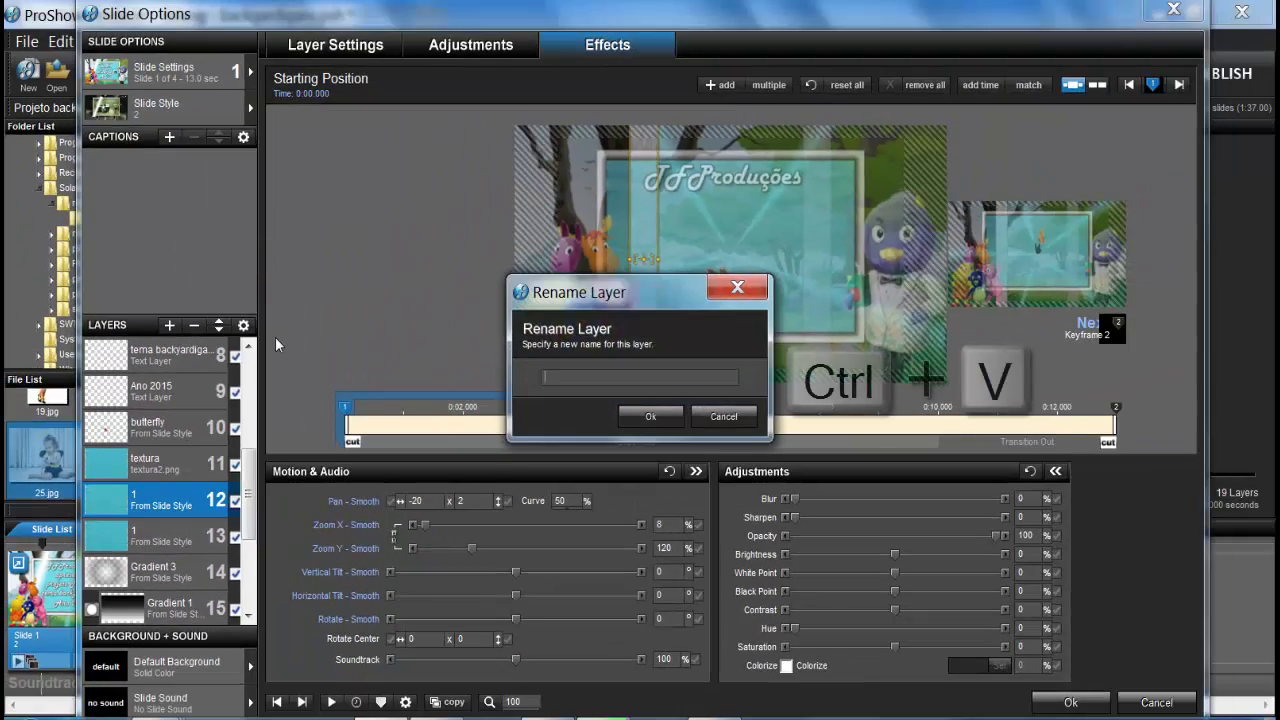
pyautogui.hotkey('ctrl', 'v')
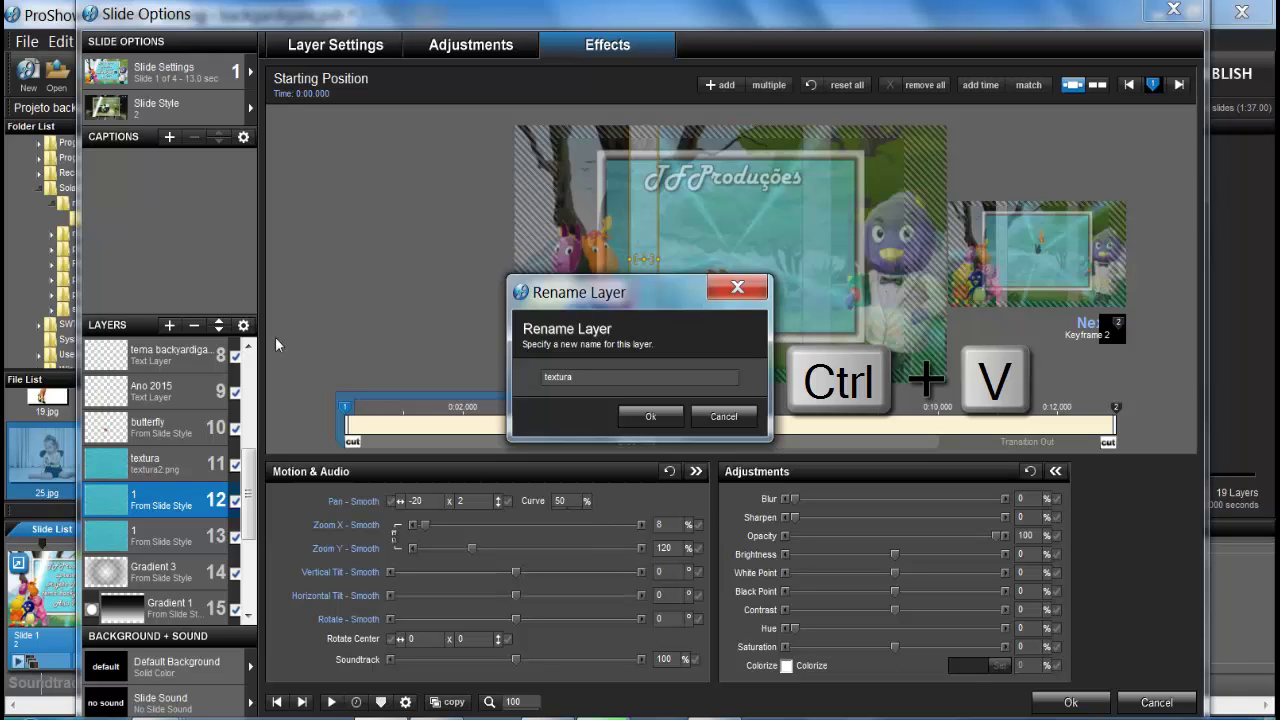
pyautogui.write('2')
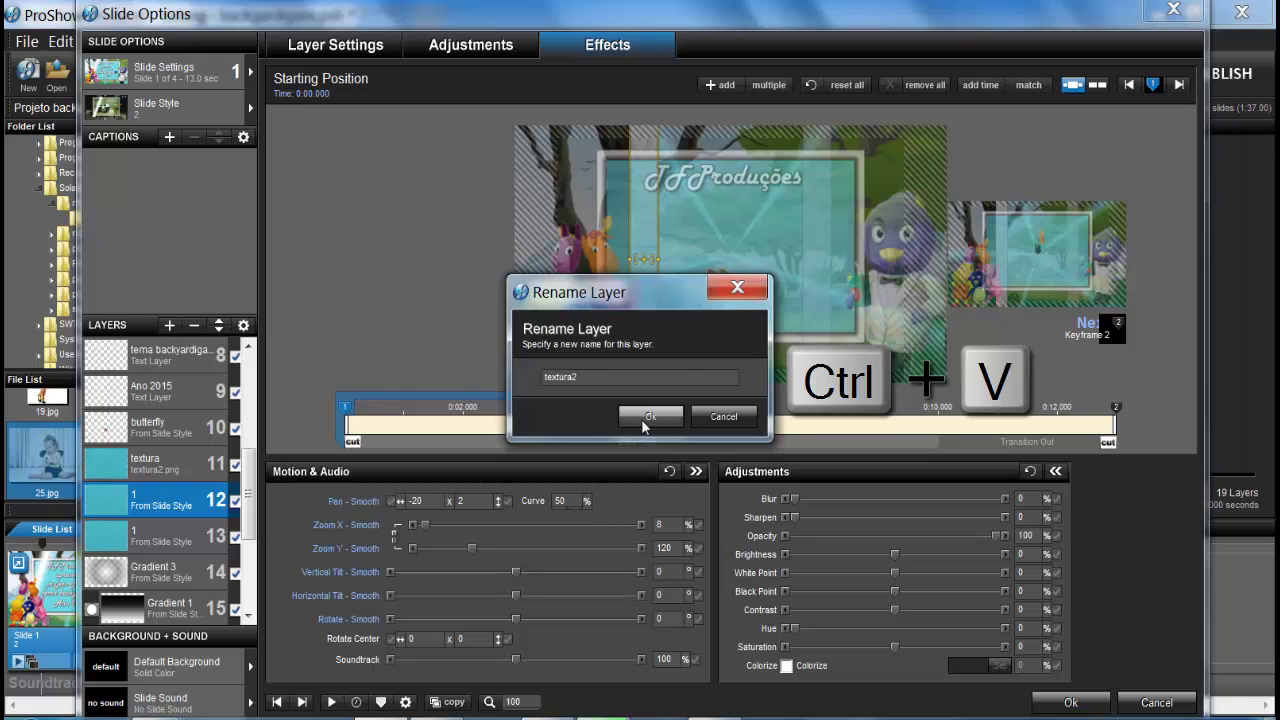
pyautogui.click(643, 418)
# Step: Rename layer 13 to 'textura3'
pyautogui.click(162, 540)
pyautogui.rightClick(162, 540)
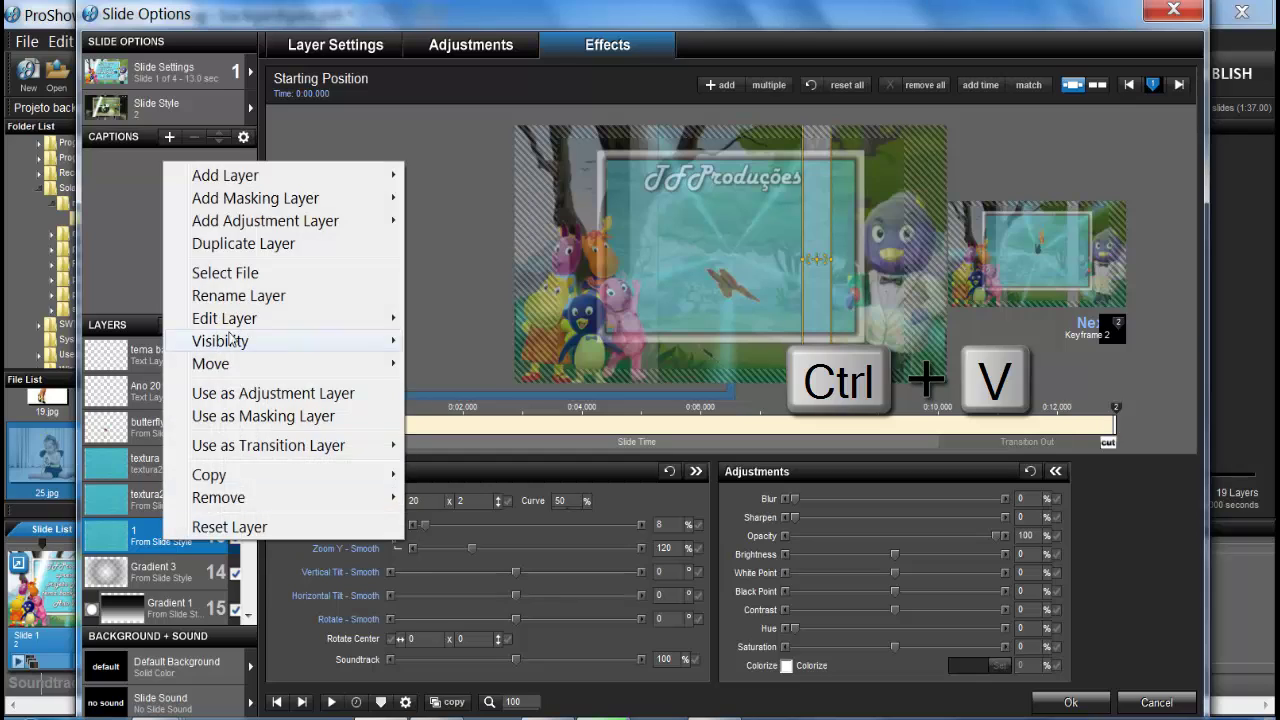
pyautogui.click(238, 296)
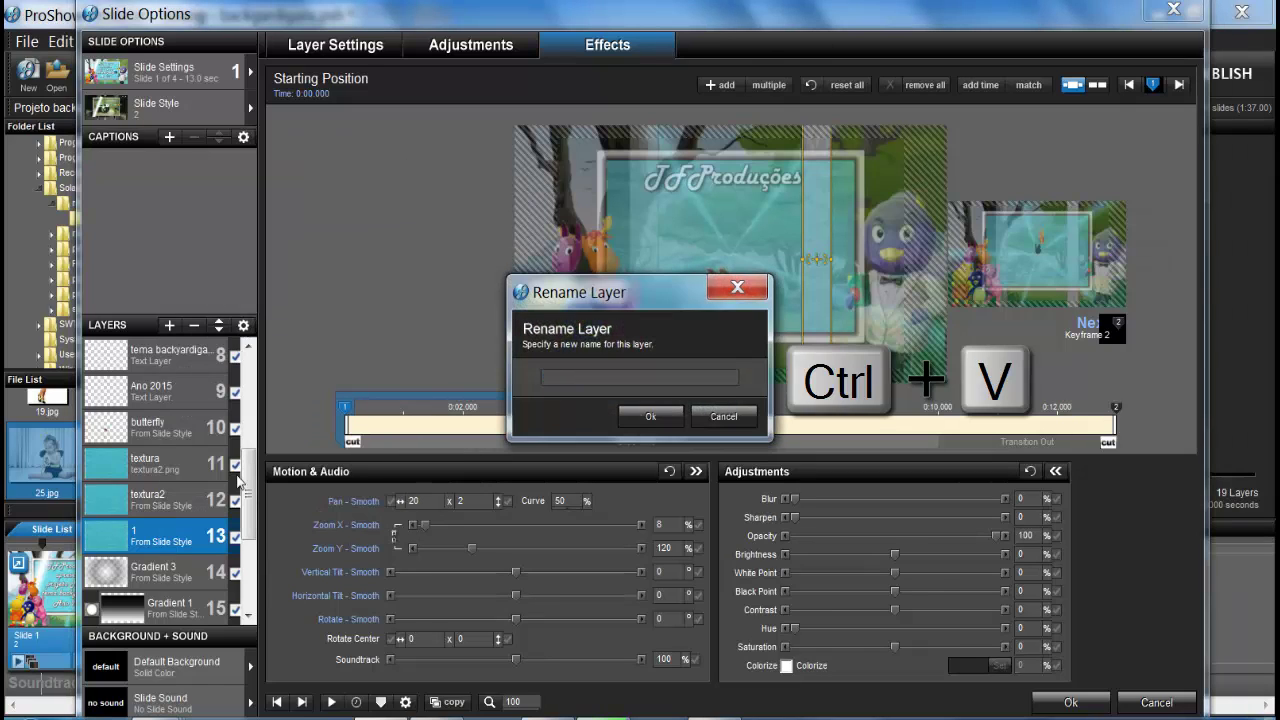
pyautogui.hotkey('ctrl', 'v')
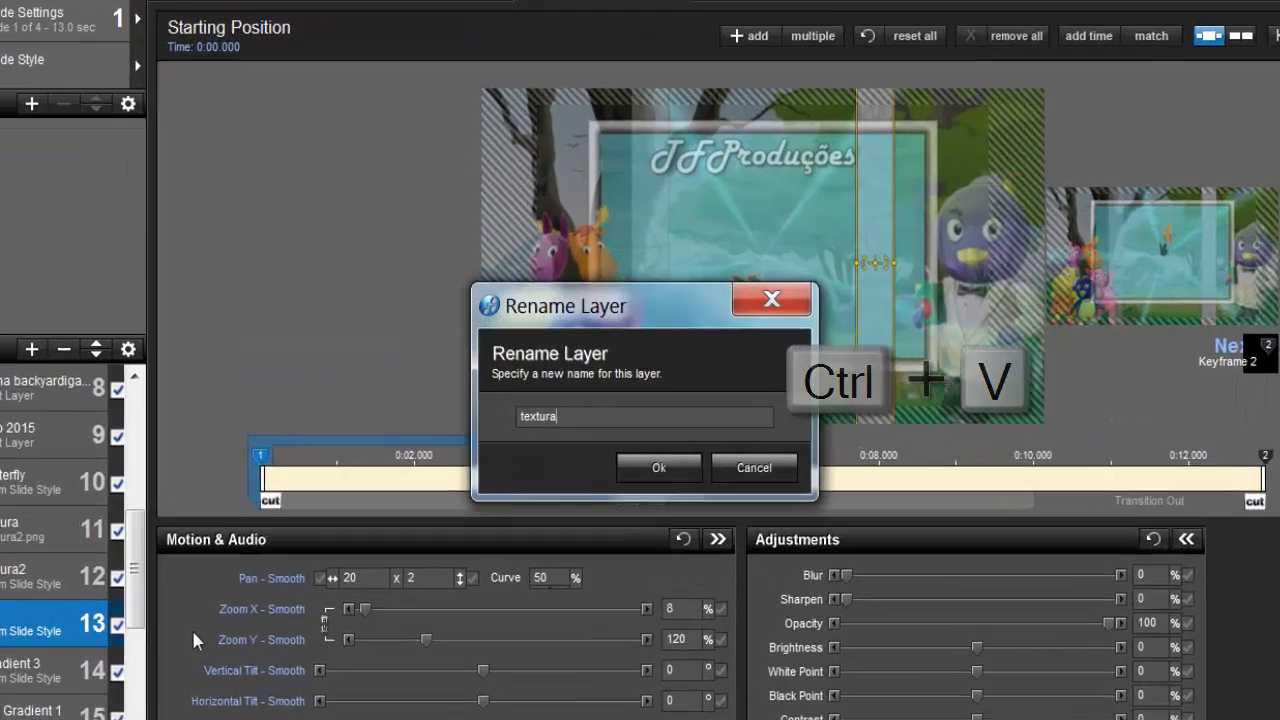
pyautogui.write('3')
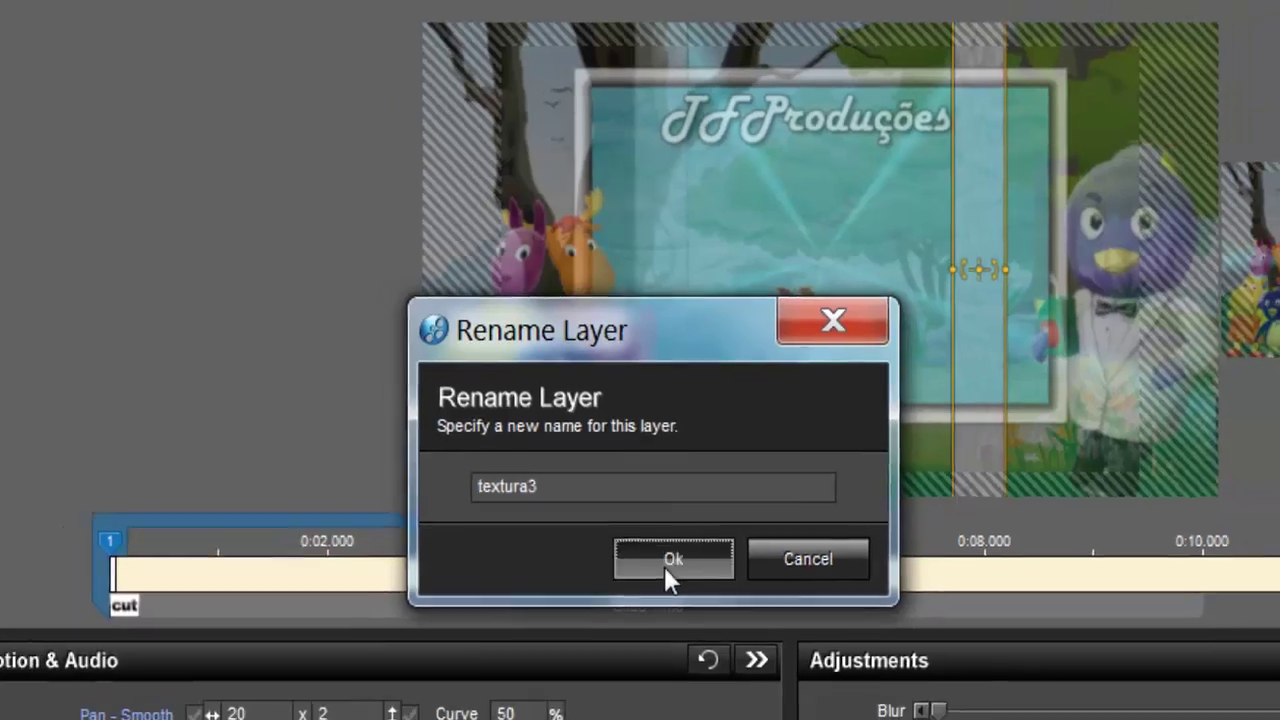
pyautogui.click(667, 594)
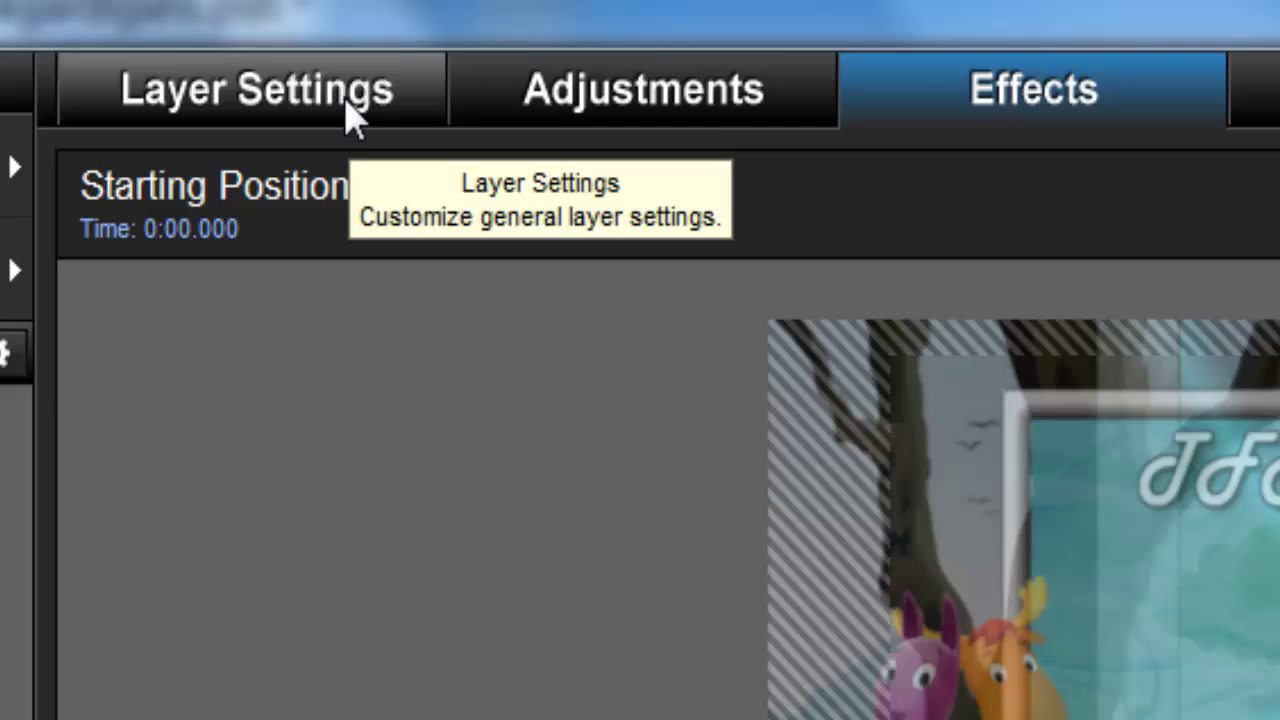
# Step: In Layer Settings, uncheck Replaceable layer for both the tomandoSuco and amigos2 layers
pyautogui.click(352, 88)
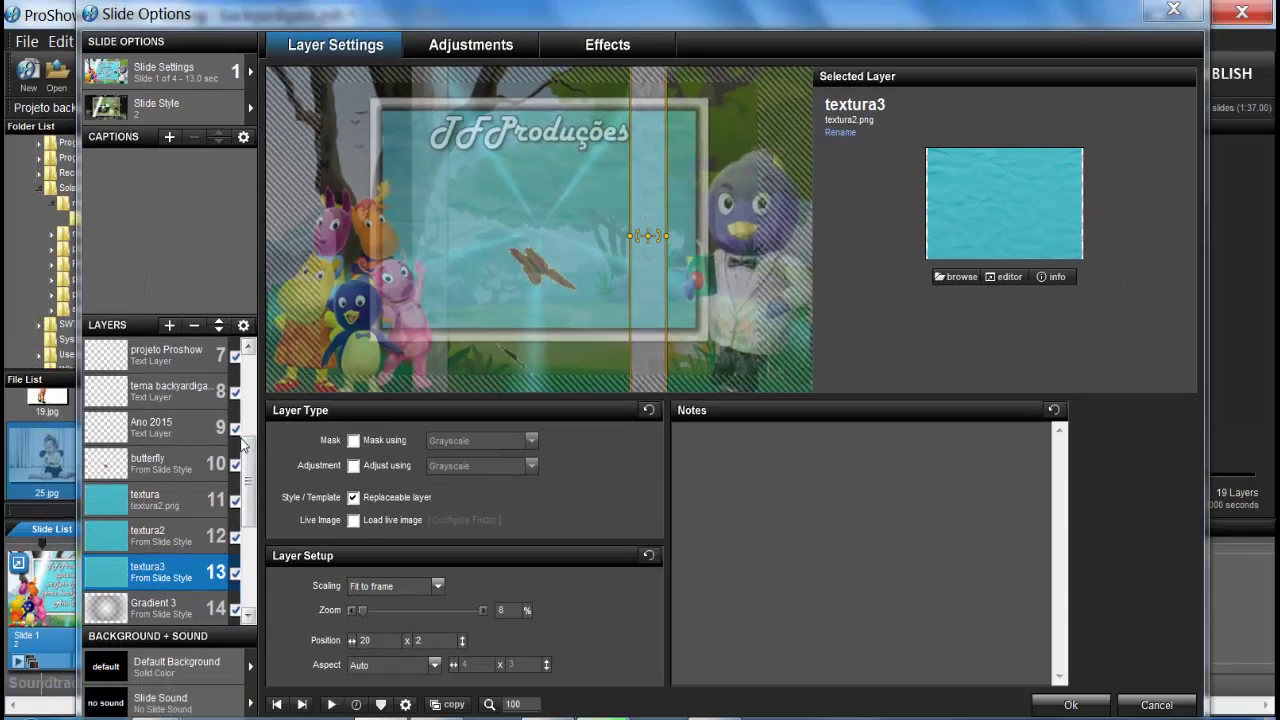
pyautogui.moveTo(252, 467); pyautogui.dragTo(249, 358)
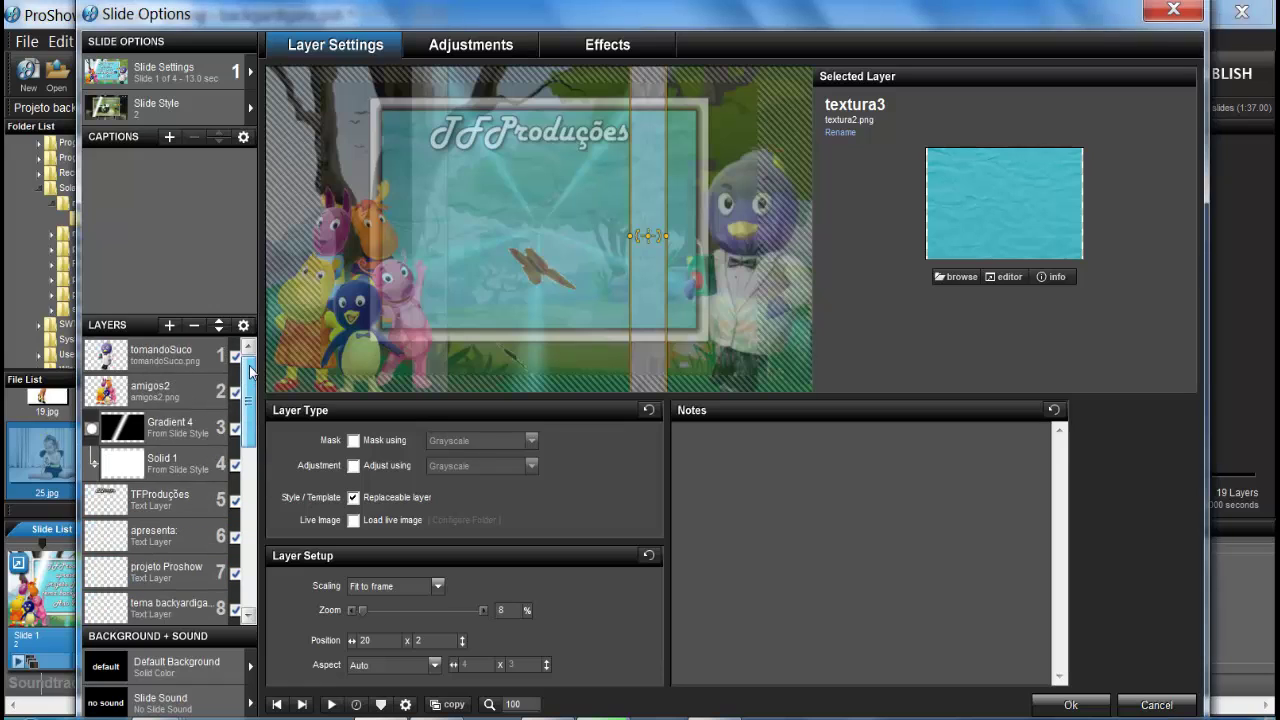
pyautogui.click(197, 360)
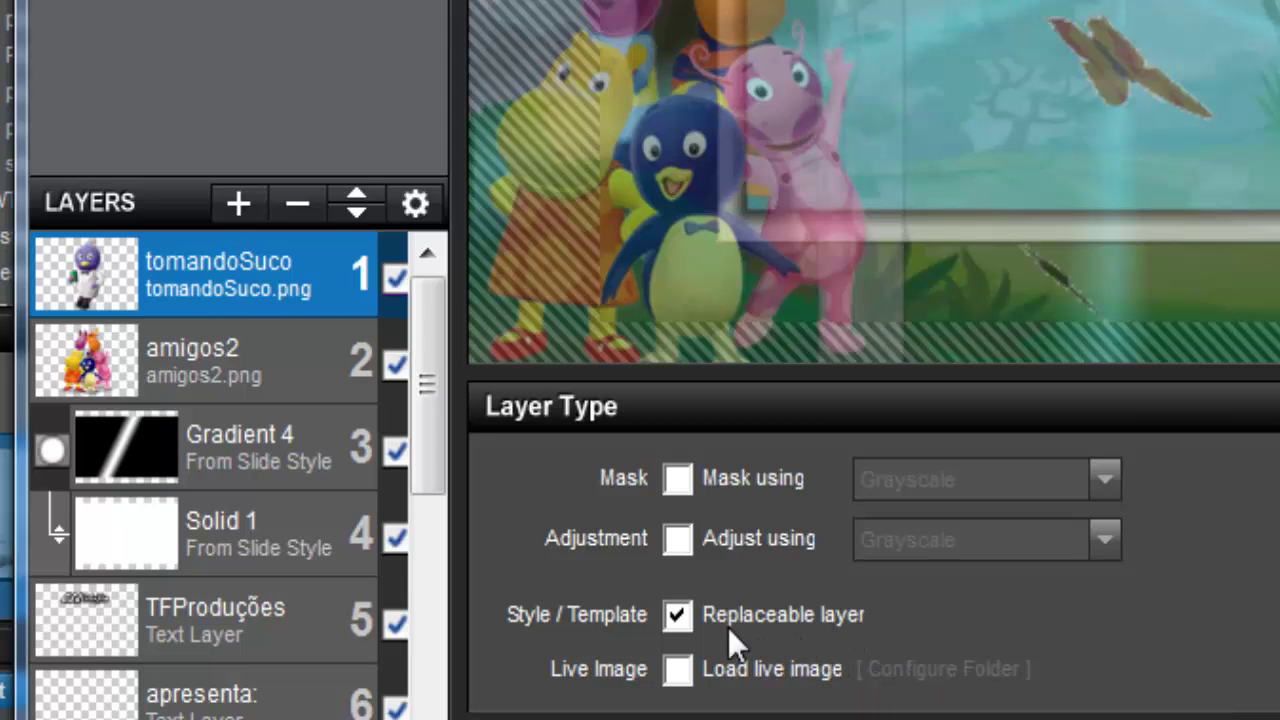
pyautogui.click(678, 616)
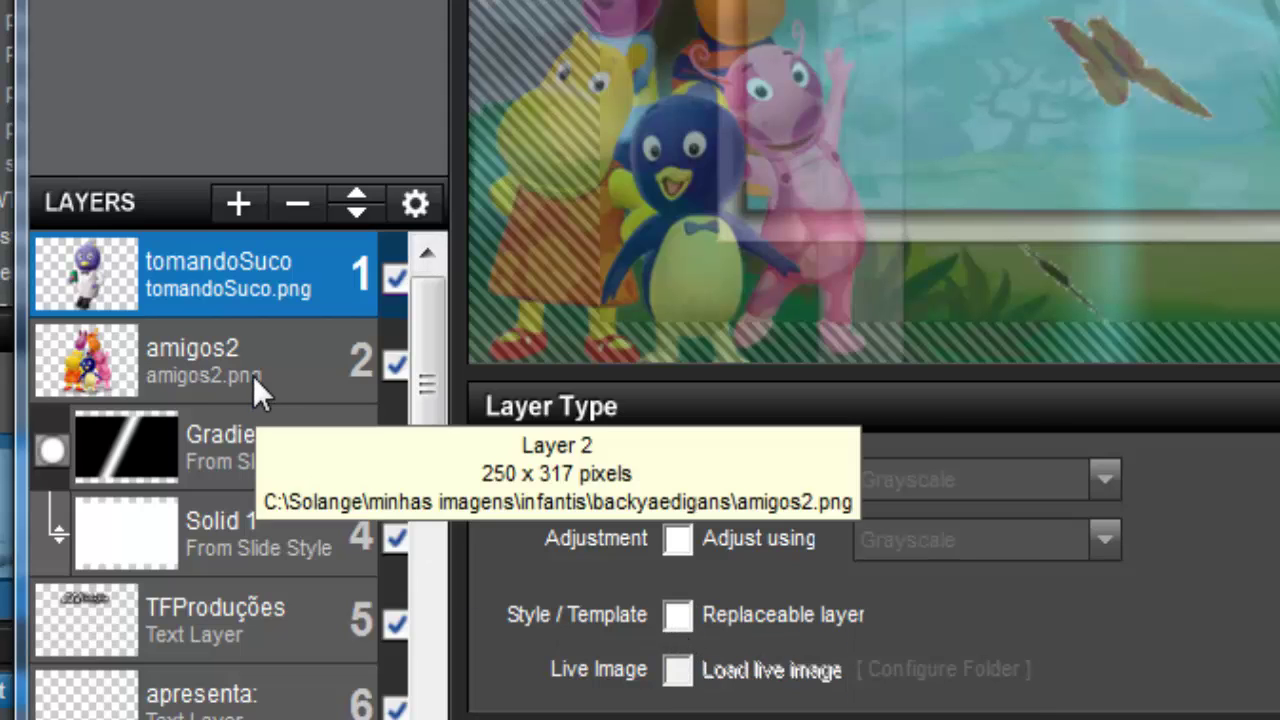
pyautogui.click(253, 376)
pyautogui.click(671, 615)
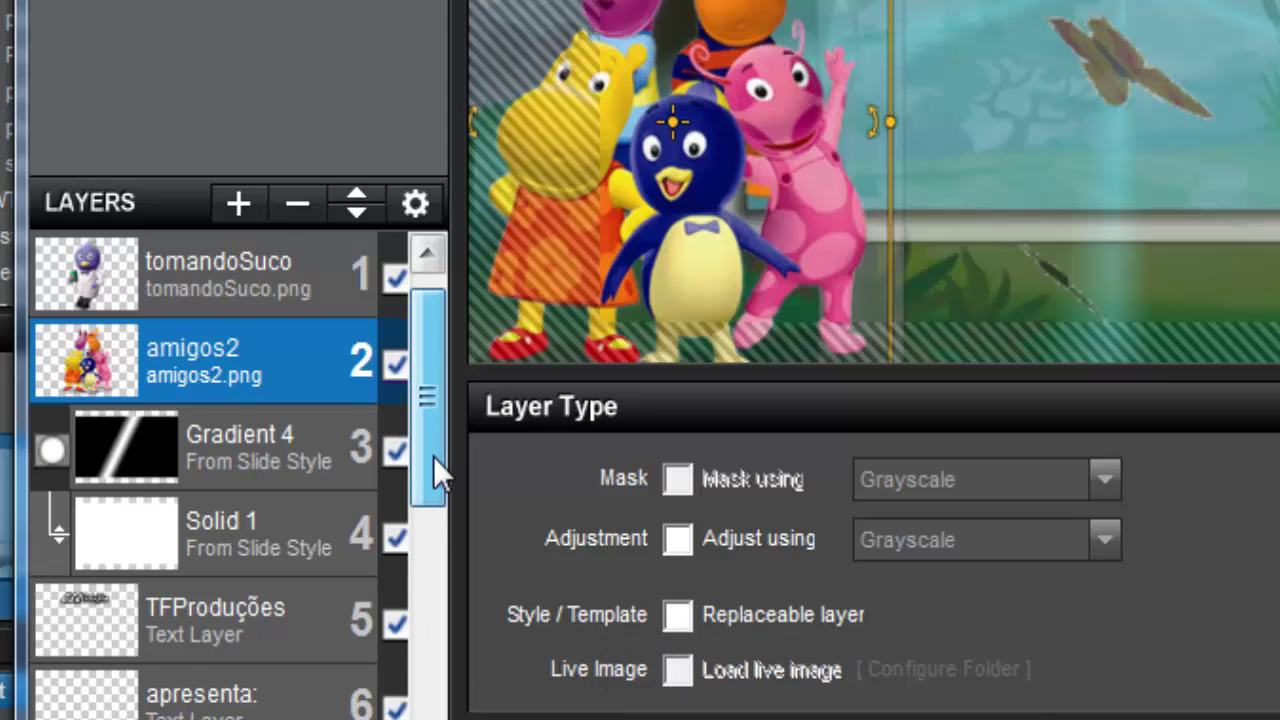
pyautogui.scroll(-2, 437, 475)
pyautogui.moveTo(437, 492); pyautogui.dragTo(450, 426)
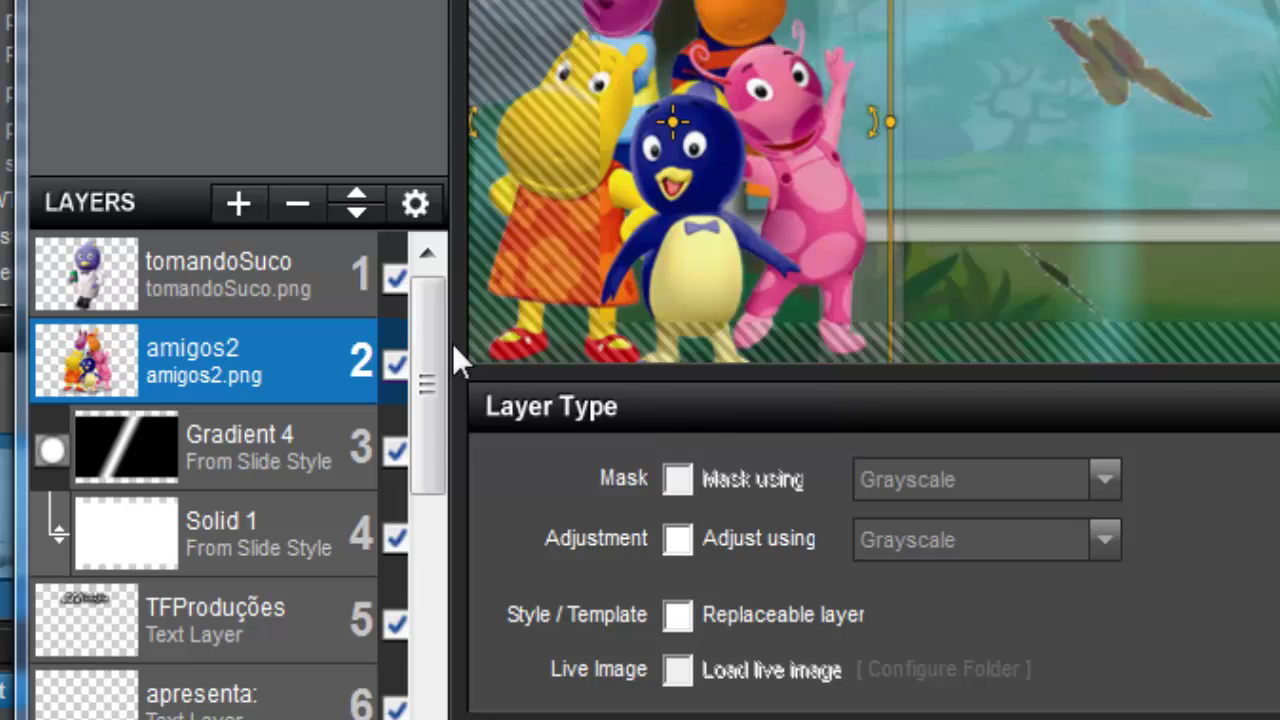
pyautogui.click(266, 641)
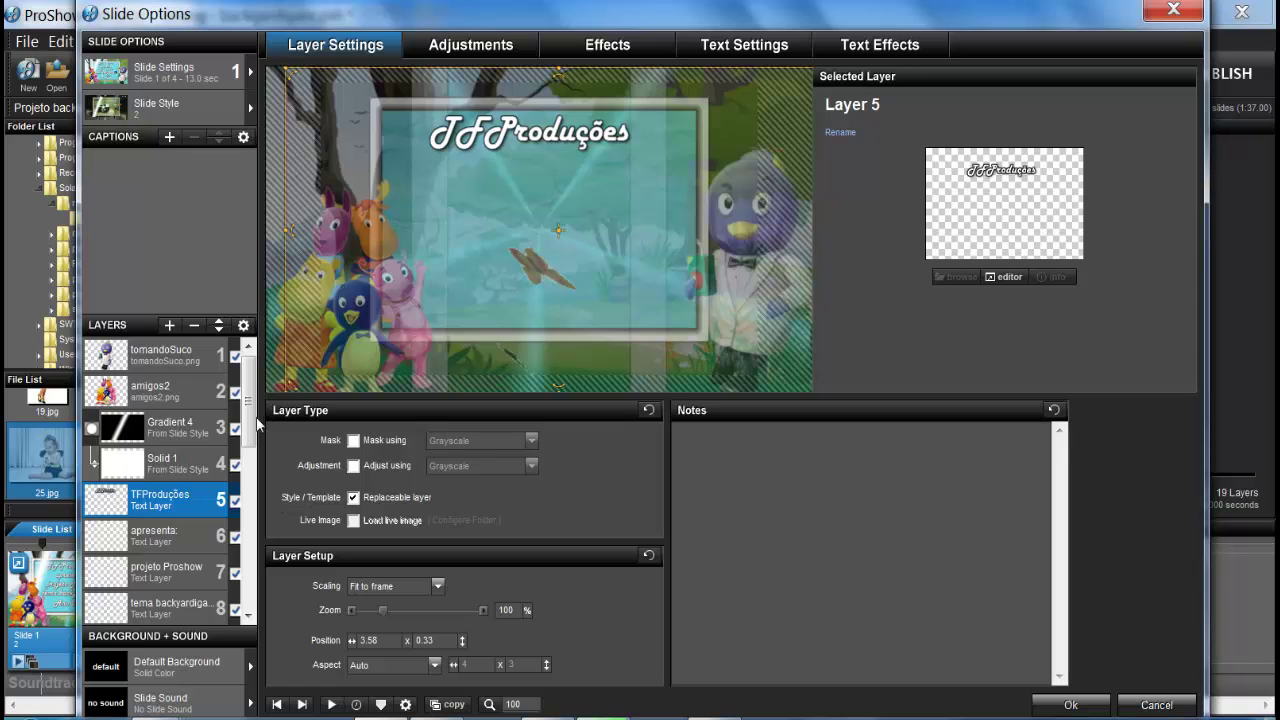
pyautogui.scroll(-3, 252, 445)
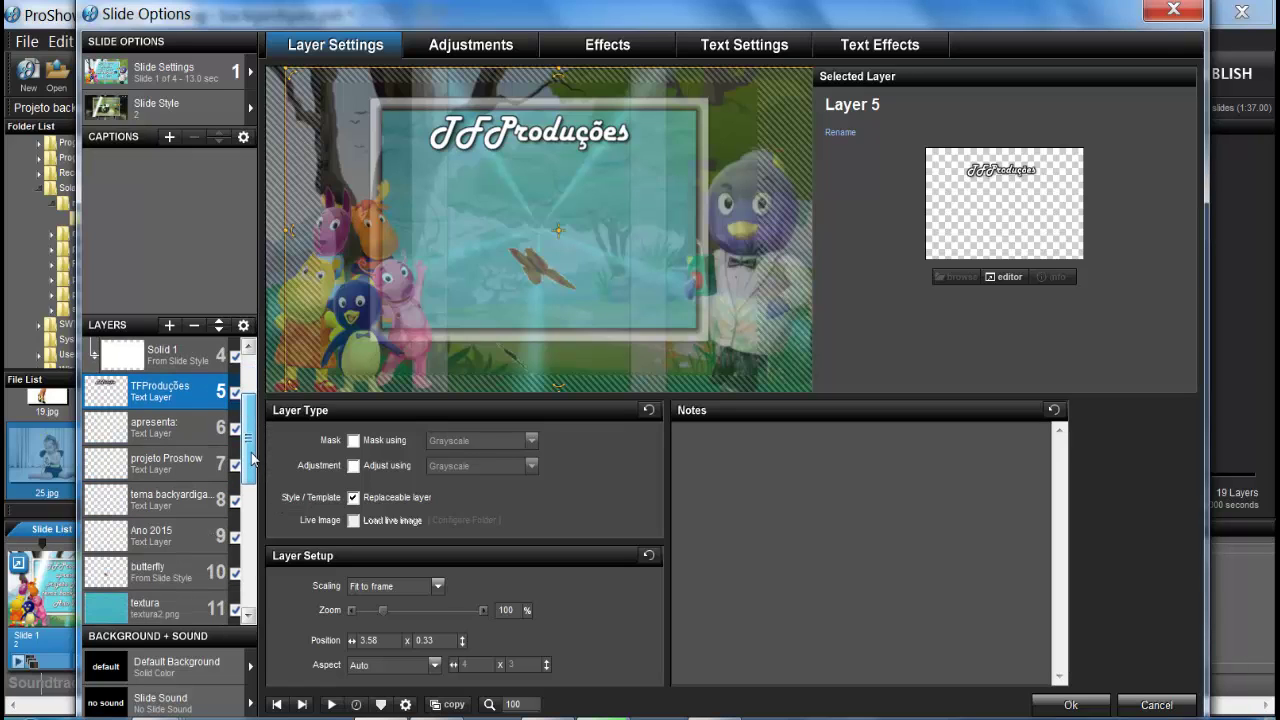
pyautogui.scroll(-1, 254, 462)
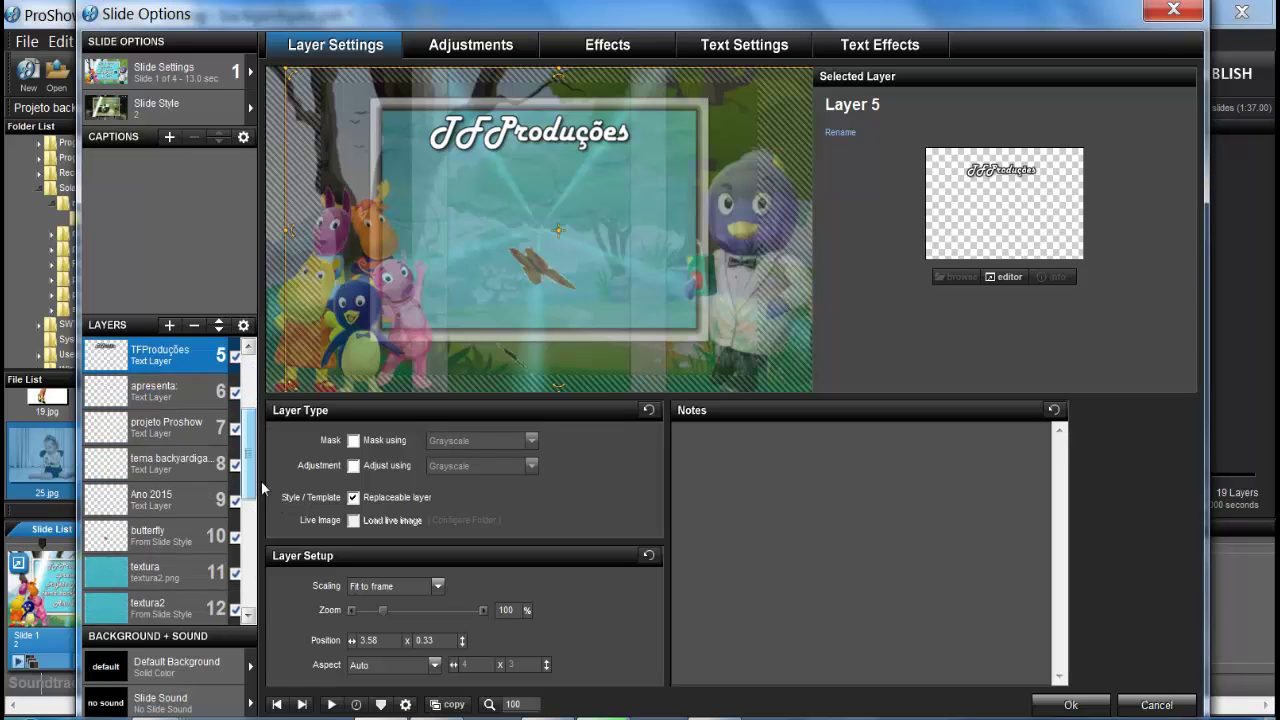
pyautogui.click(191, 399)
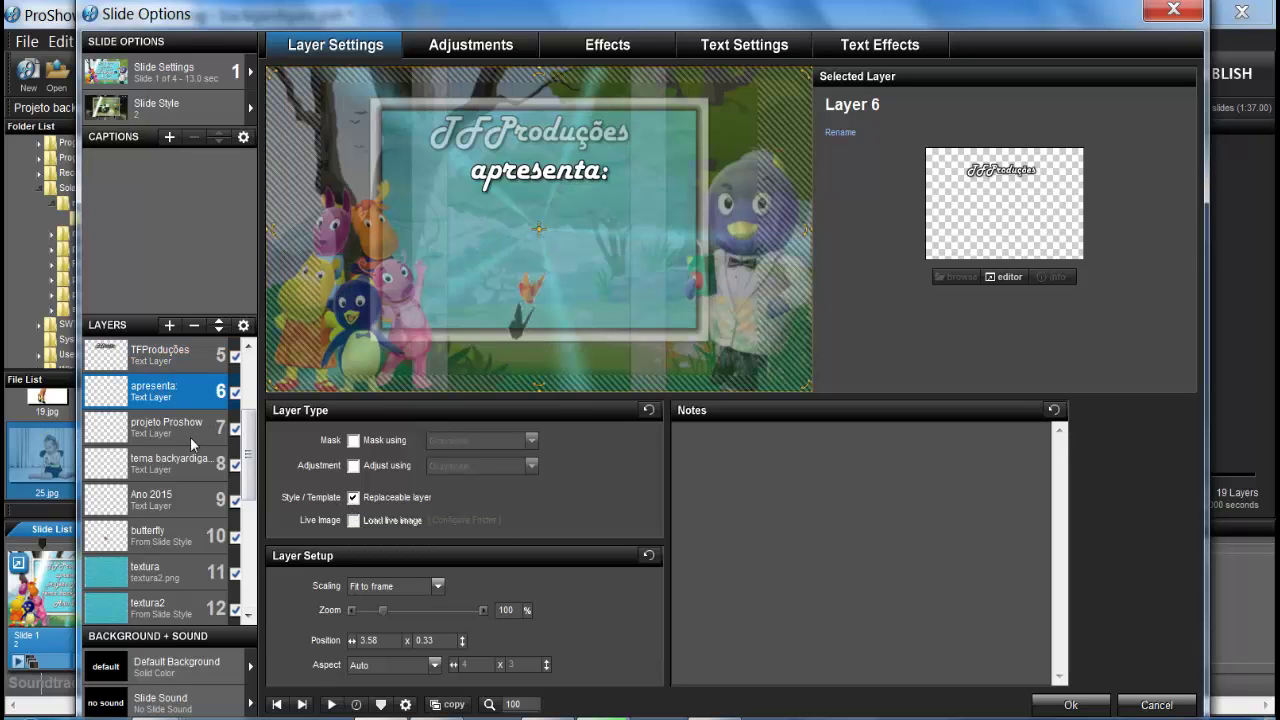
pyautogui.press('Down')
pyautogui.click(179, 469)
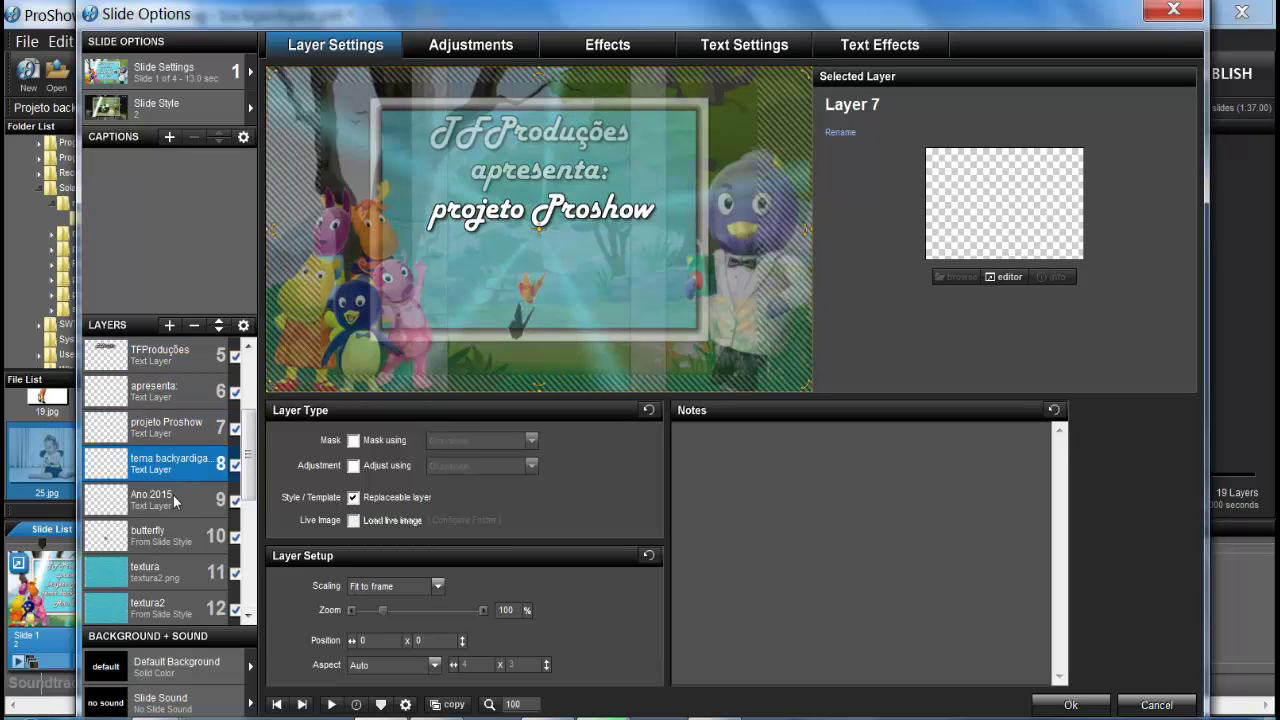
pyautogui.click(181, 504)
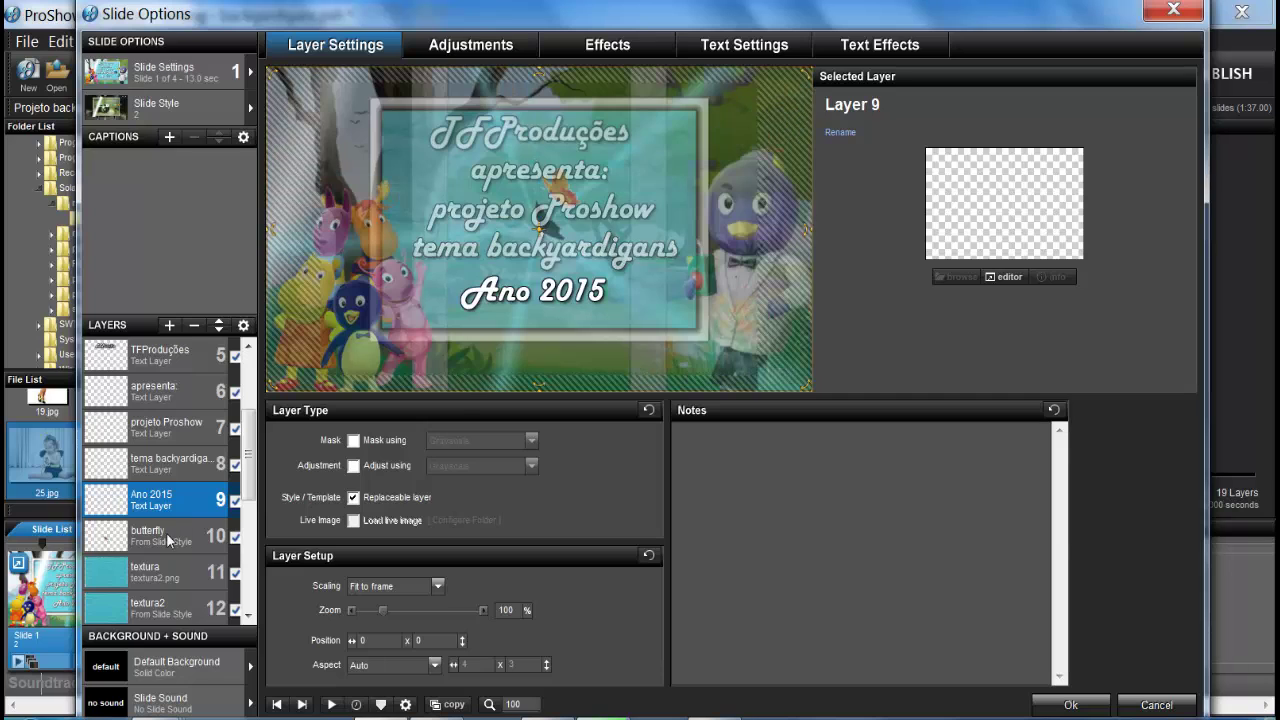
pyautogui.click(166, 532)
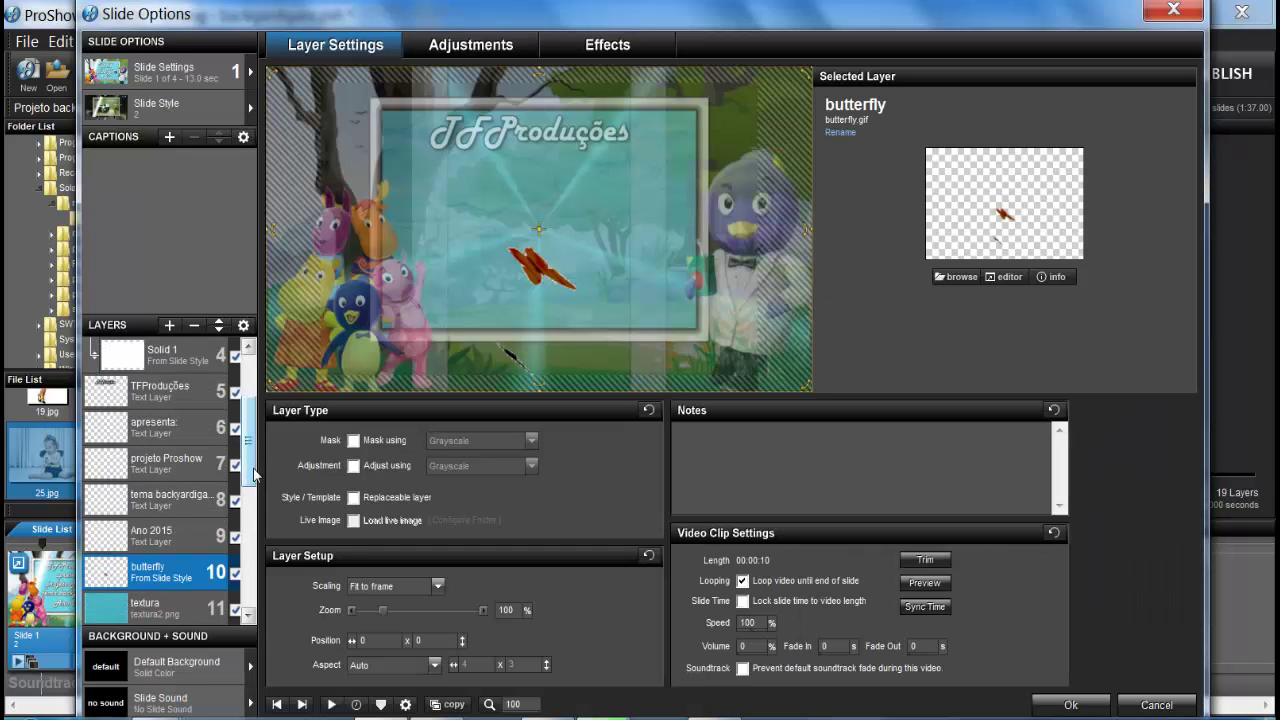
# Step: Scroll through the layer list and select the TFProduções text layer
pyautogui.moveTo(251, 465); pyautogui.dragTo(253, 505)
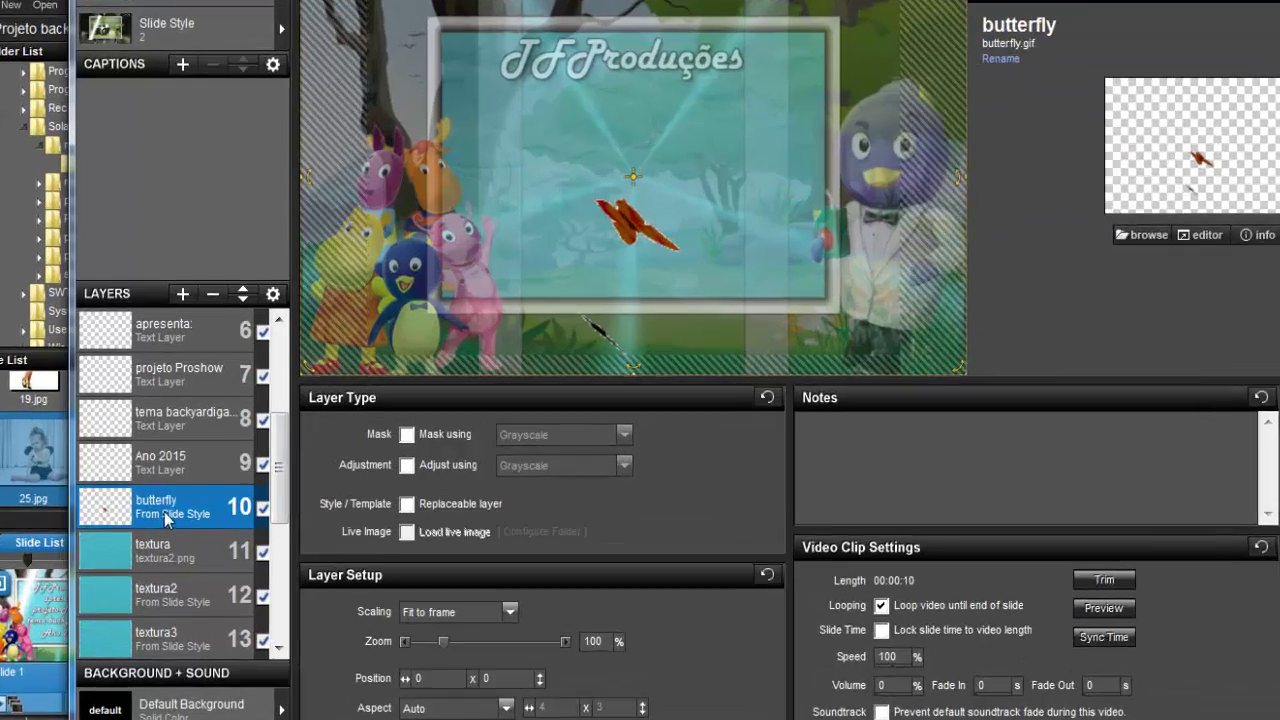
pyautogui.moveTo(191, 510)
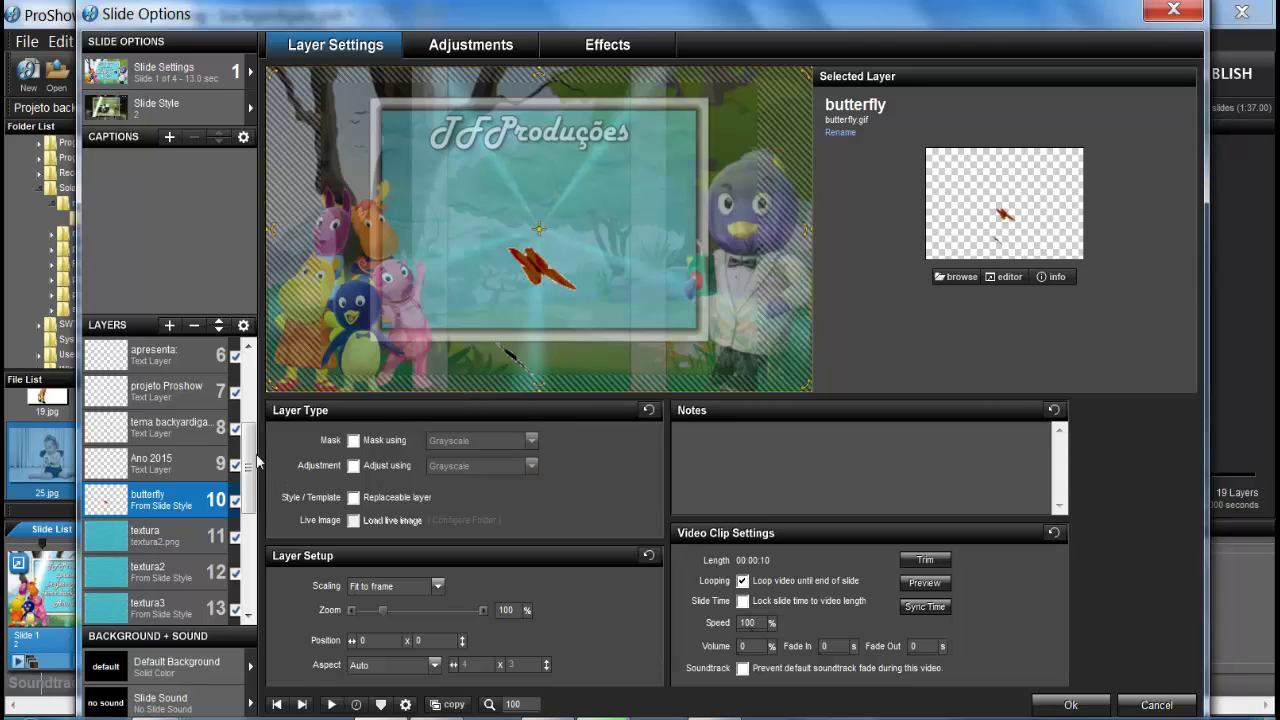
pyautogui.scroll(4, 248, 468)
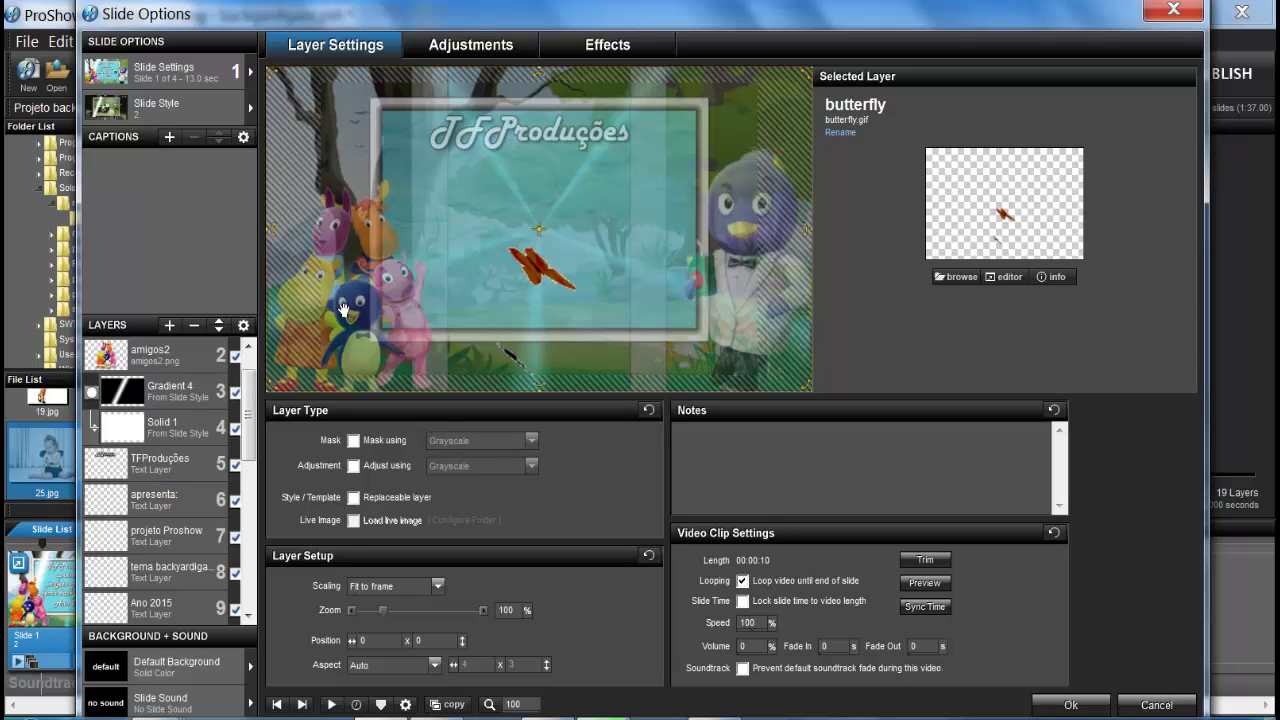
pyautogui.click(191, 468)
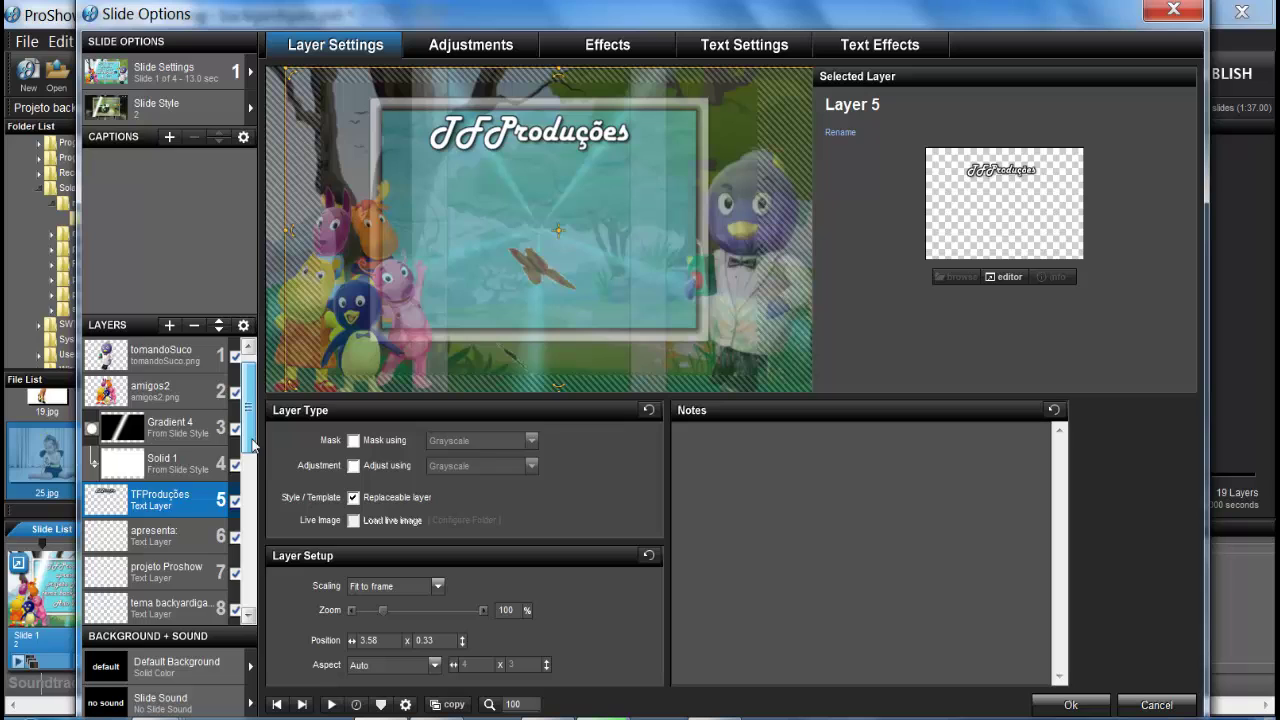
pyautogui.moveTo(253, 447); pyautogui.dragTo(253, 548)
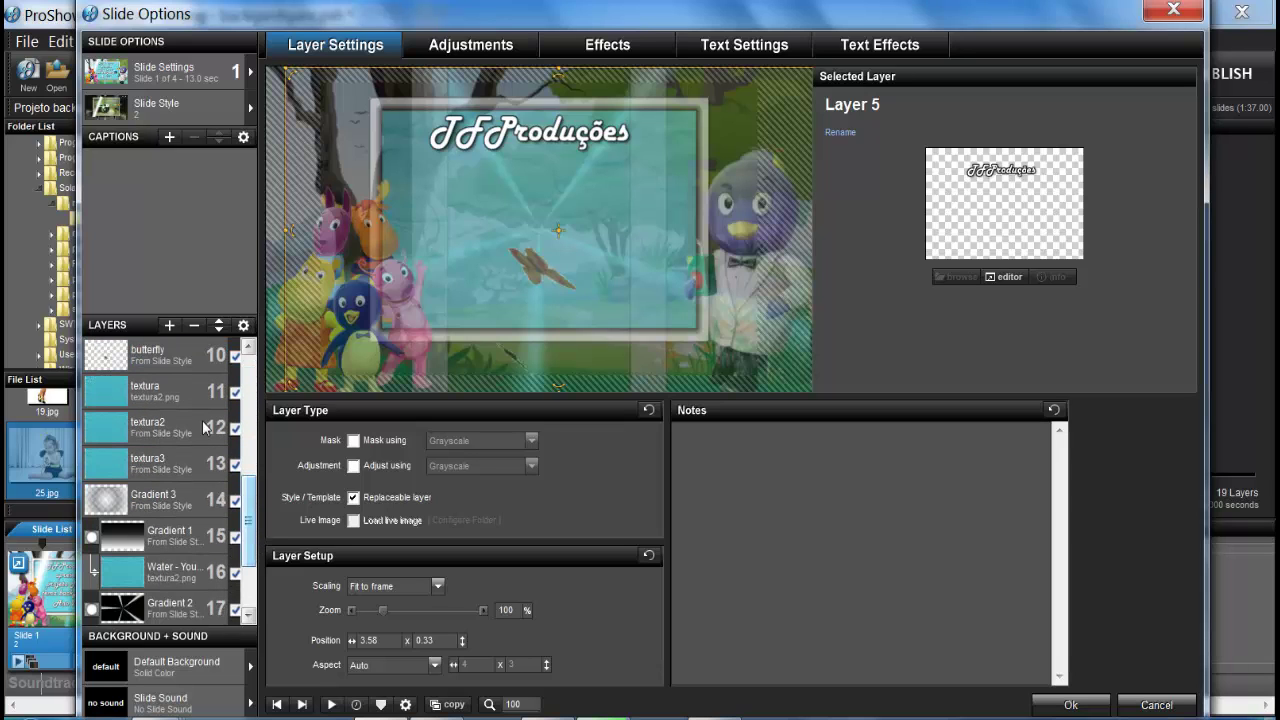
# Step: Leave the butterfly clip's volume at 0% and enable 'Prevent default soundtrack fade during this video'
pyautogui.click(180, 371)
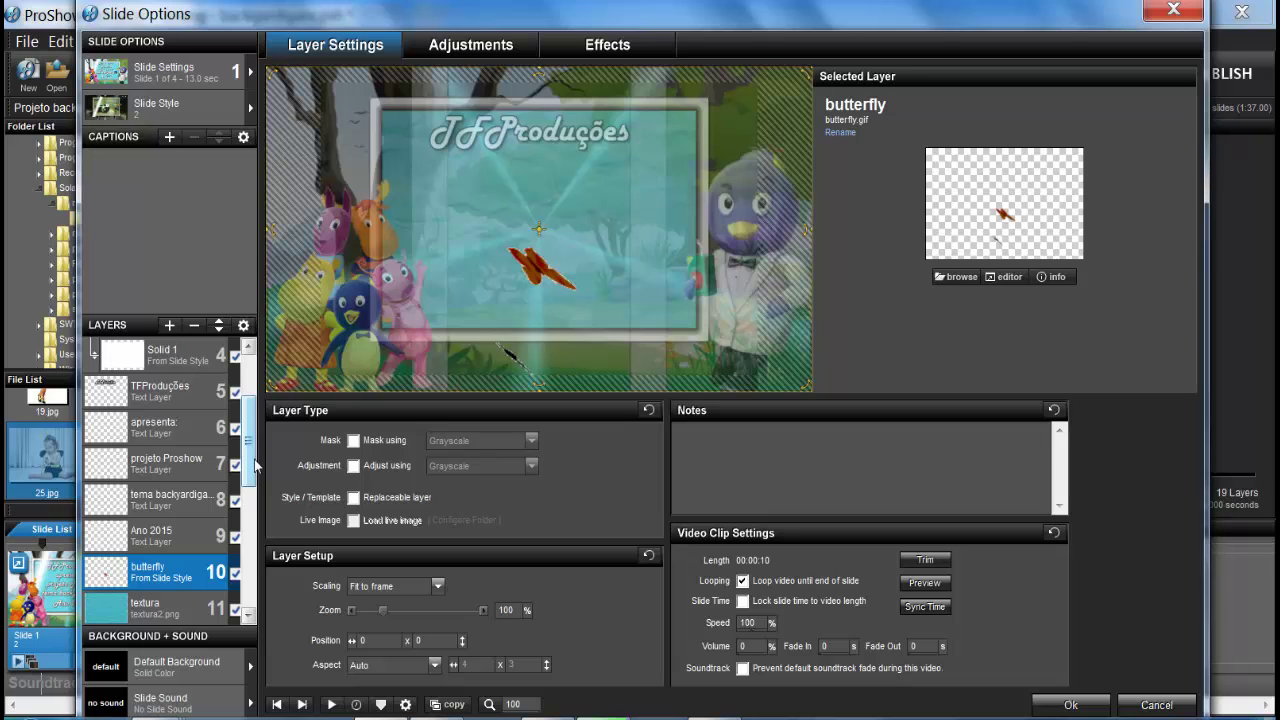
pyautogui.moveTo(255, 465); pyautogui.dragTo(255, 500)
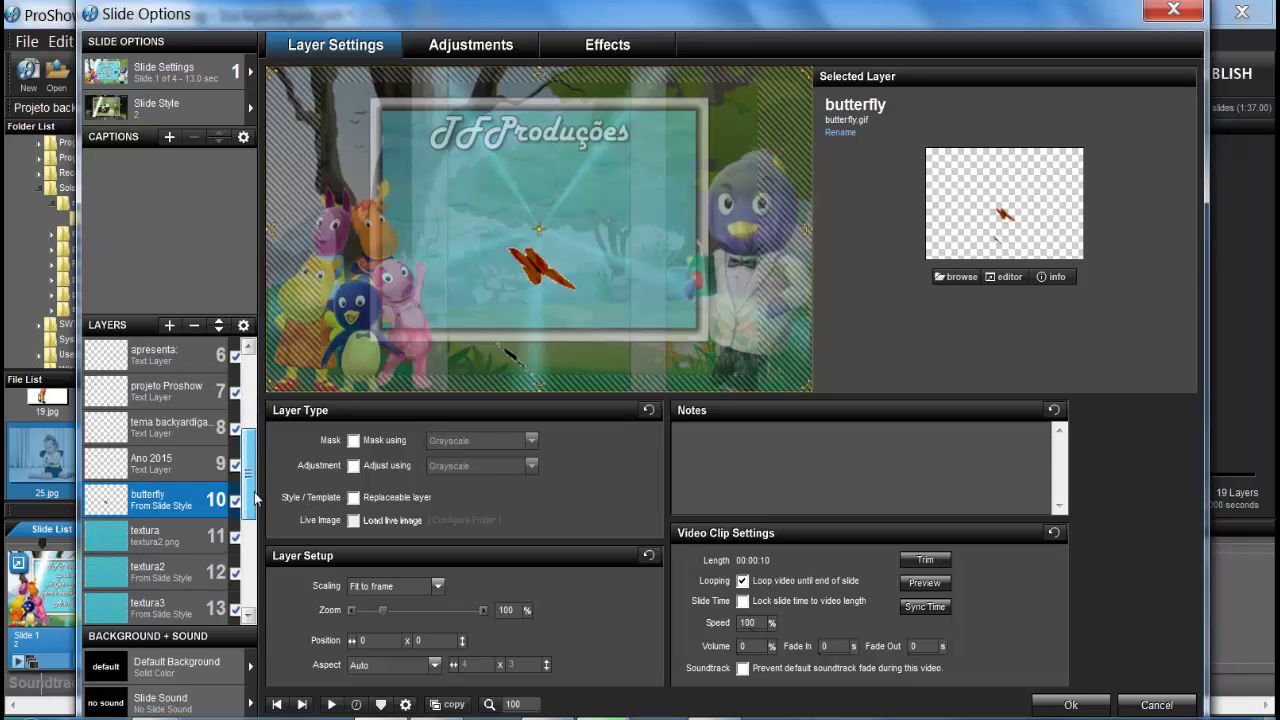
pyautogui.scroll(-1, 255, 500)
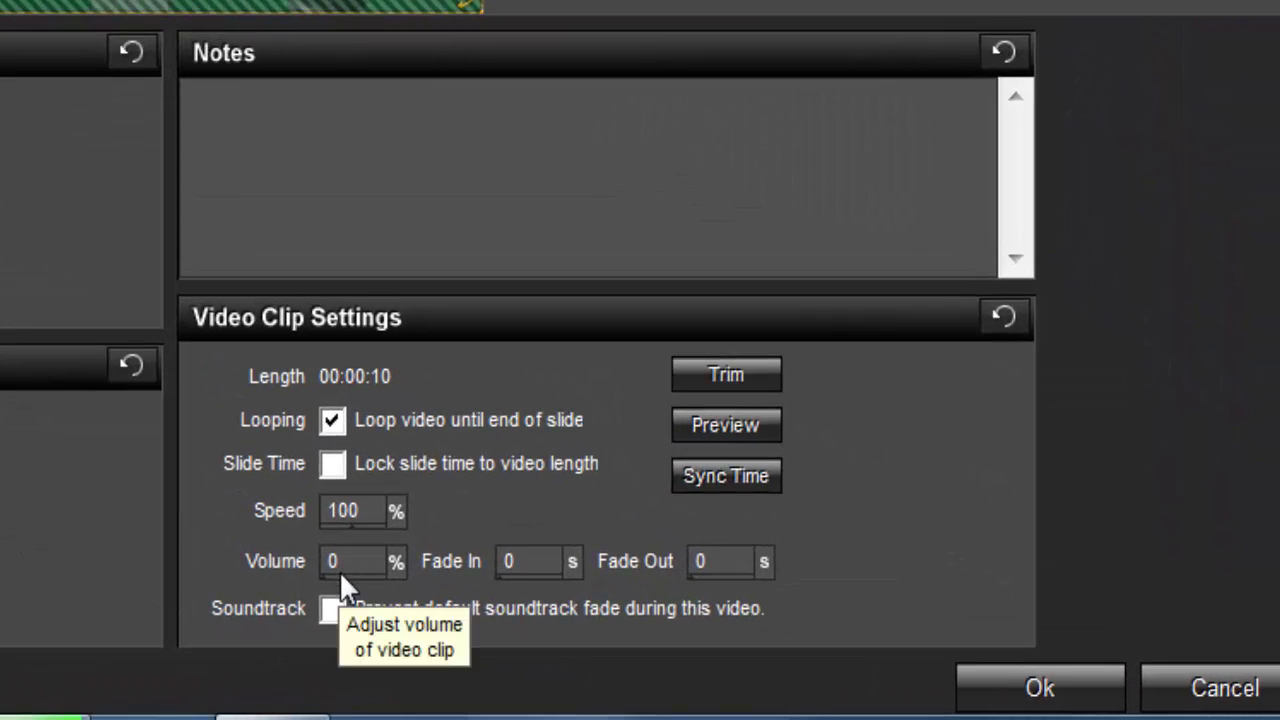
pyautogui.moveTo(433, 584); pyautogui.dragTo(158, 619)
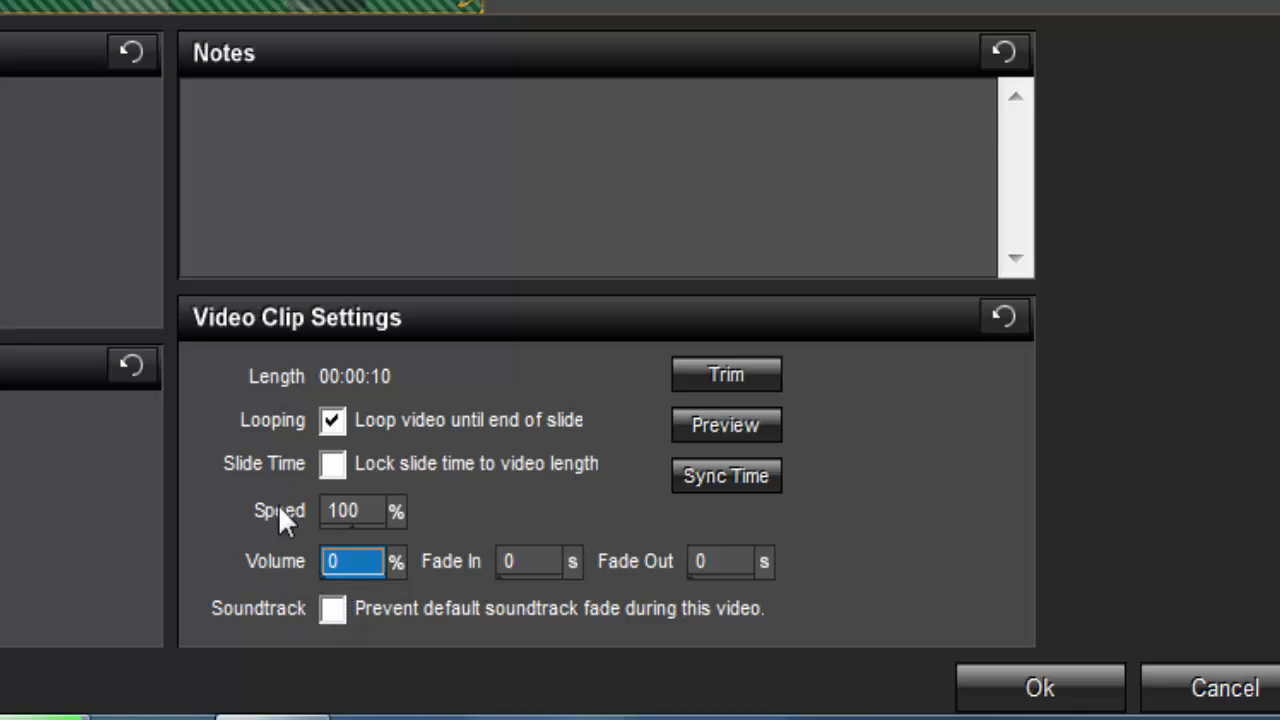
pyautogui.click(333, 610)
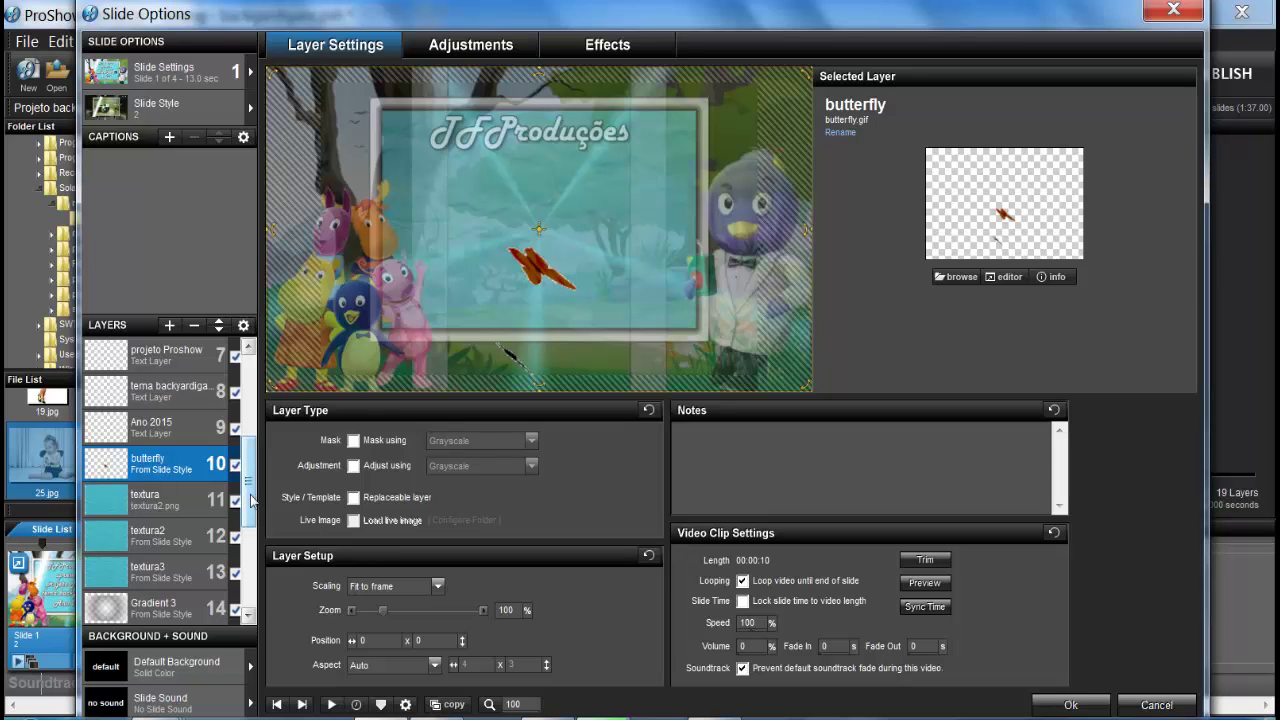
pyautogui.moveTo(252, 500); pyautogui.dragTo(258, 566)
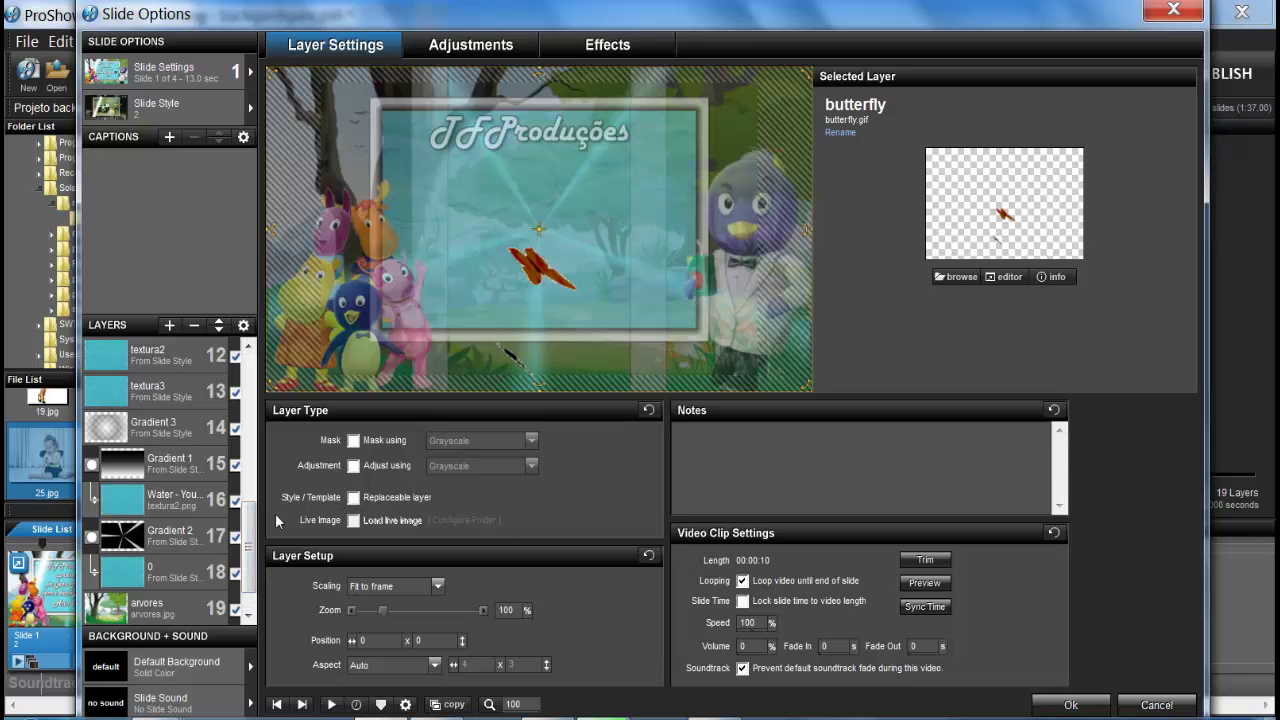
pyautogui.moveTo(250, 541); pyautogui.dragTo(251, 513)
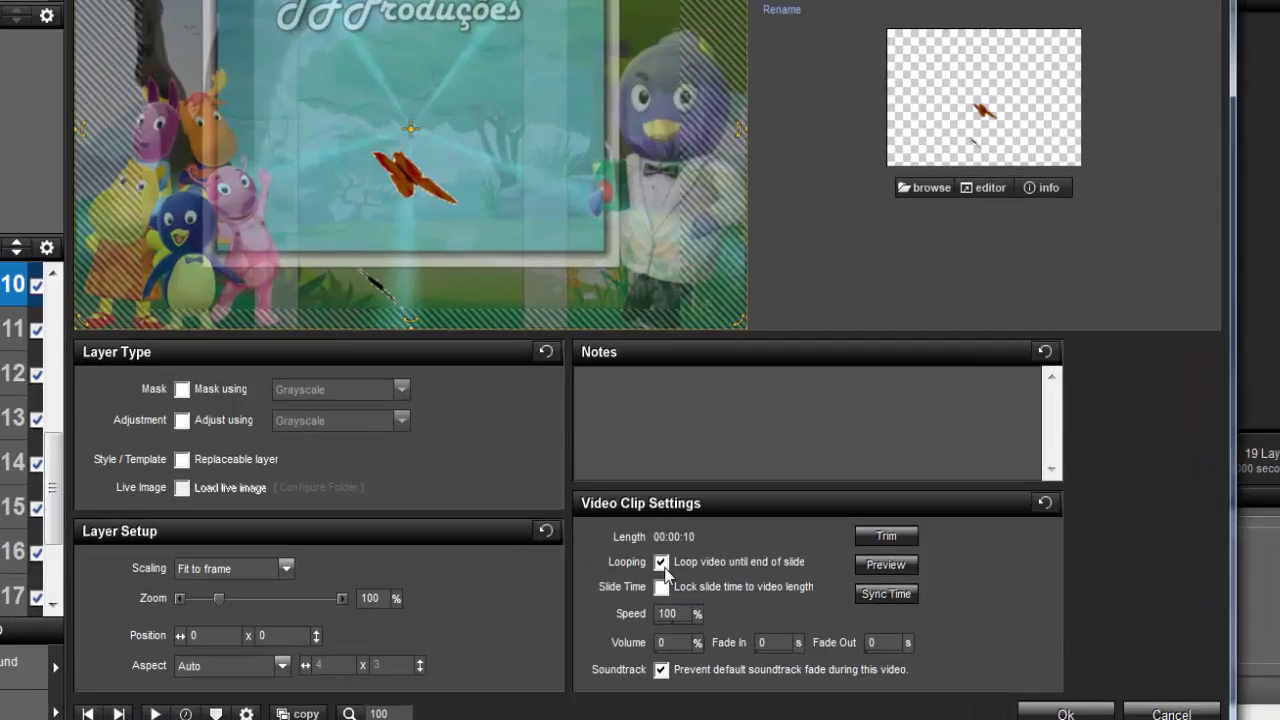
pyautogui.click(743, 584)
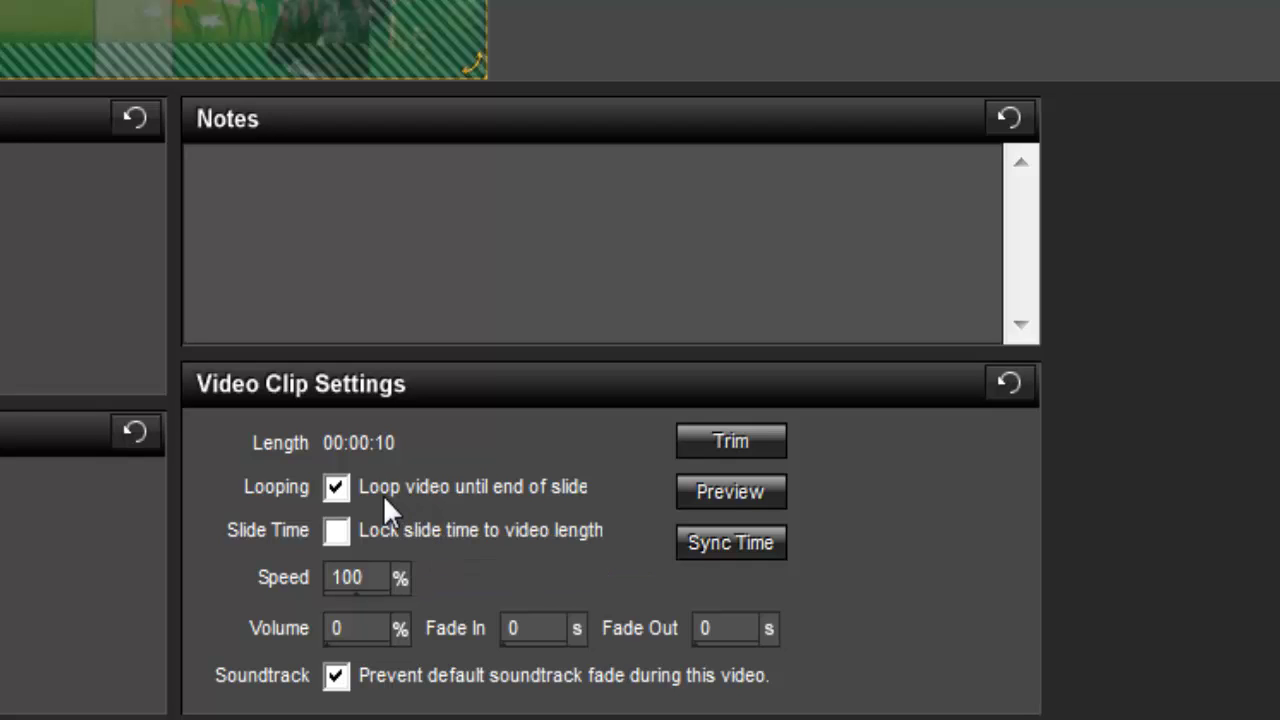
pyautogui.click(342, 489)
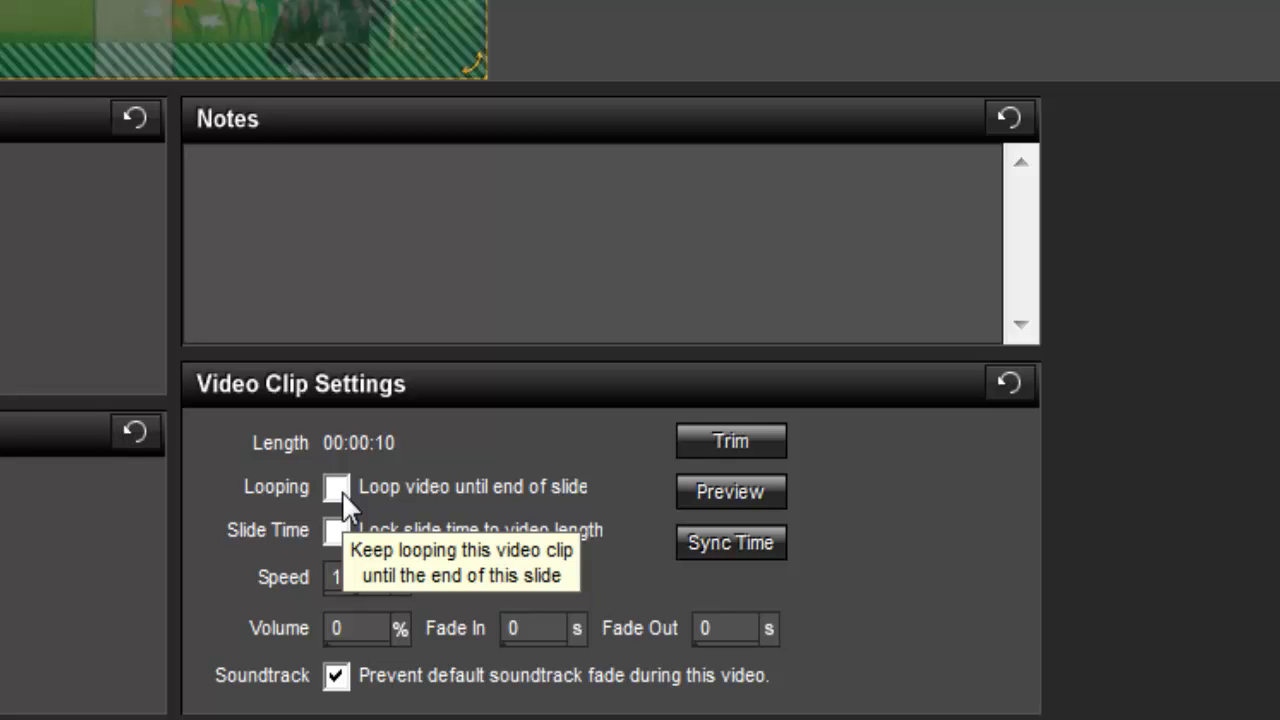
pyautogui.click(338, 488)
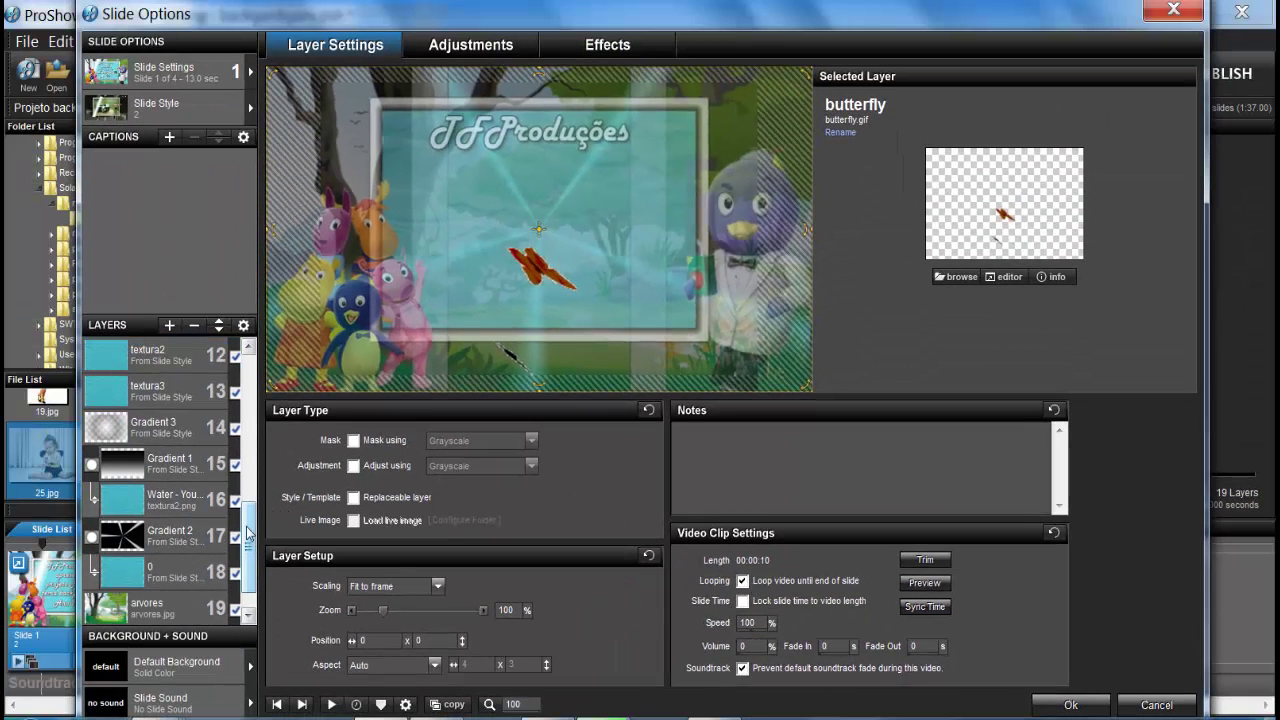
pyautogui.moveTo(252, 542); pyautogui.dragTo(260, 517)
# Step: Make the textura2 layer non-replaceable and apply it to all occurrences
pyautogui.click(165, 428)
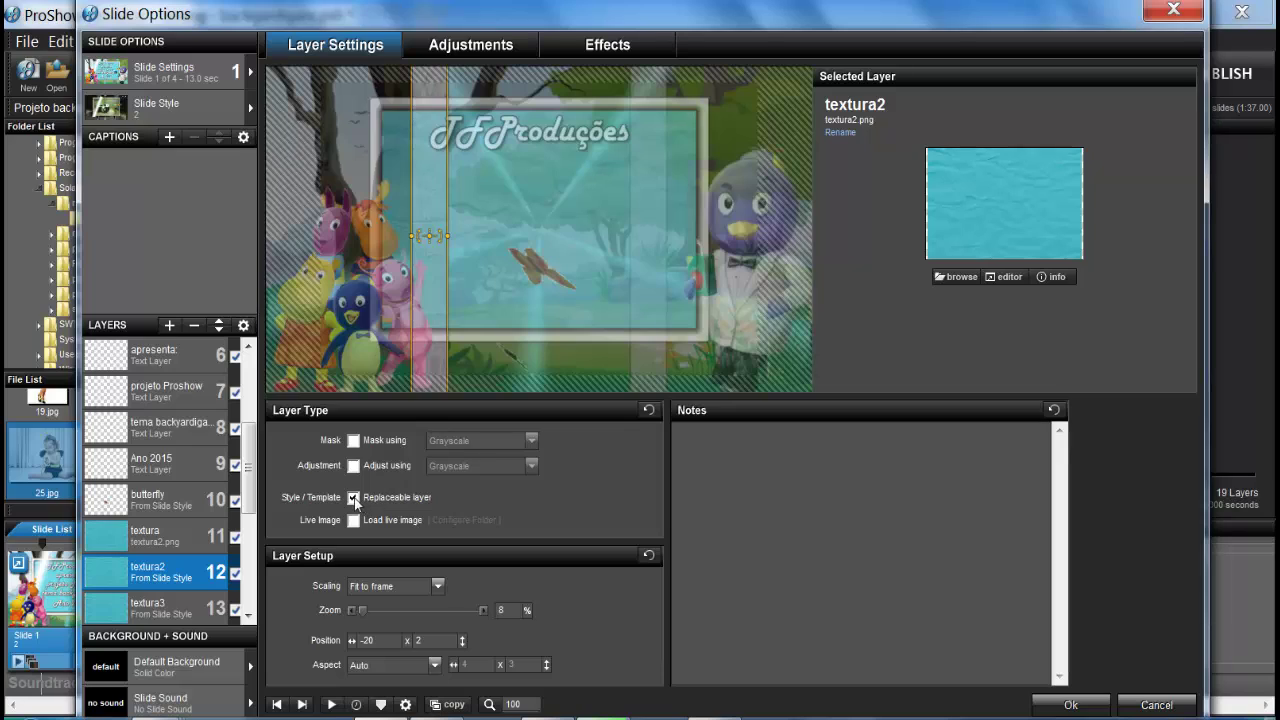
pyautogui.click(353, 497)
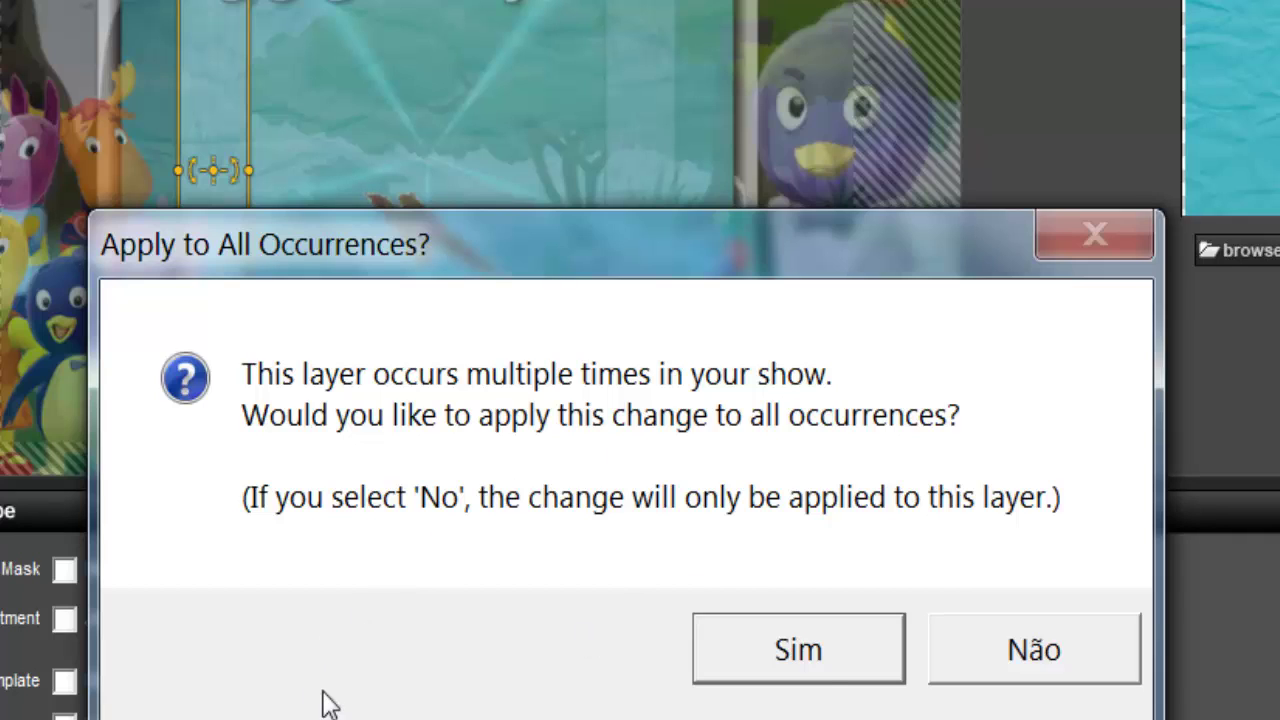
pyautogui.click(813, 668)
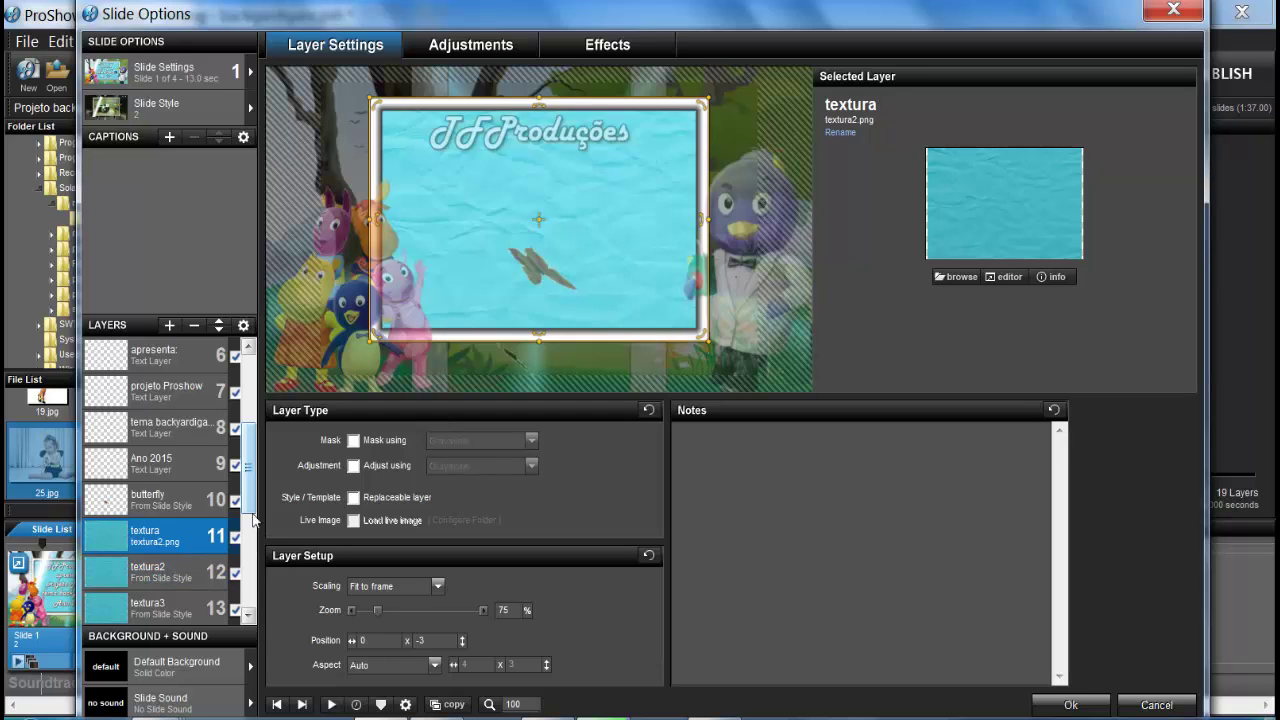
# Step: Look through the textura3, Water - YouTube and 0 layers
pyautogui.scroll(-2, 253, 518)
pyautogui.click(163, 530)
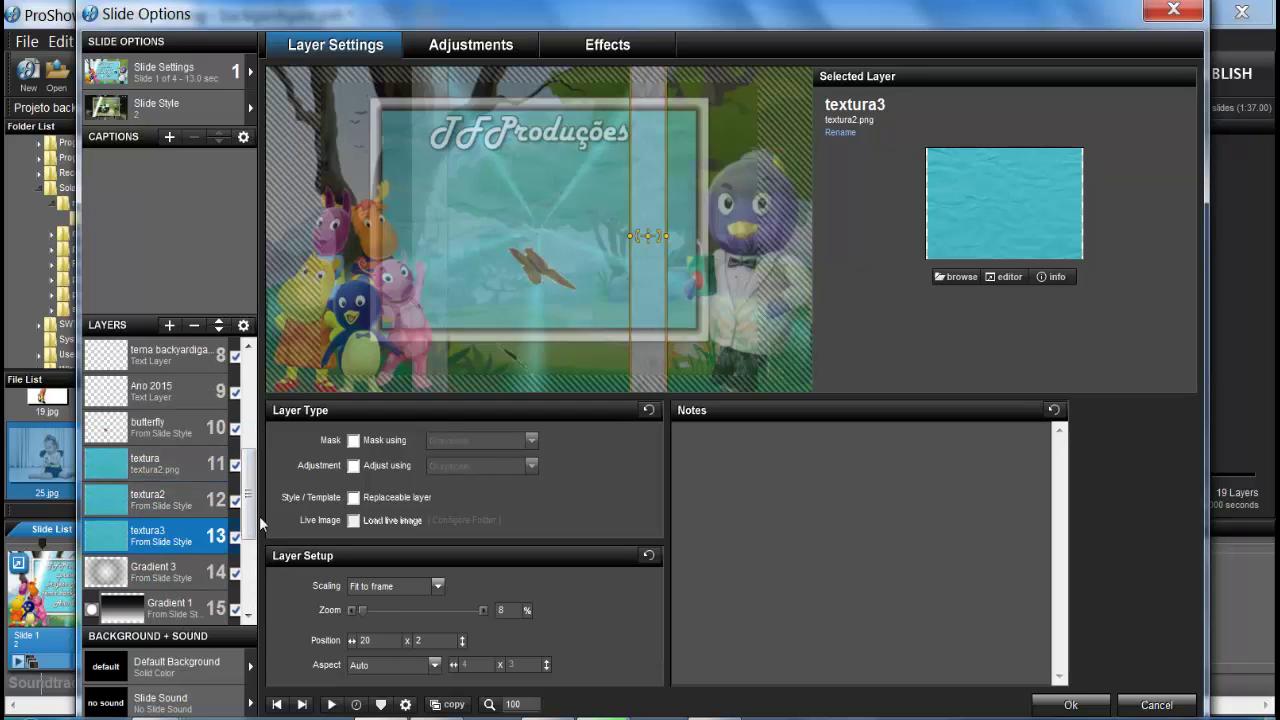
pyautogui.moveTo(250, 522); pyautogui.dragTo(250, 583)
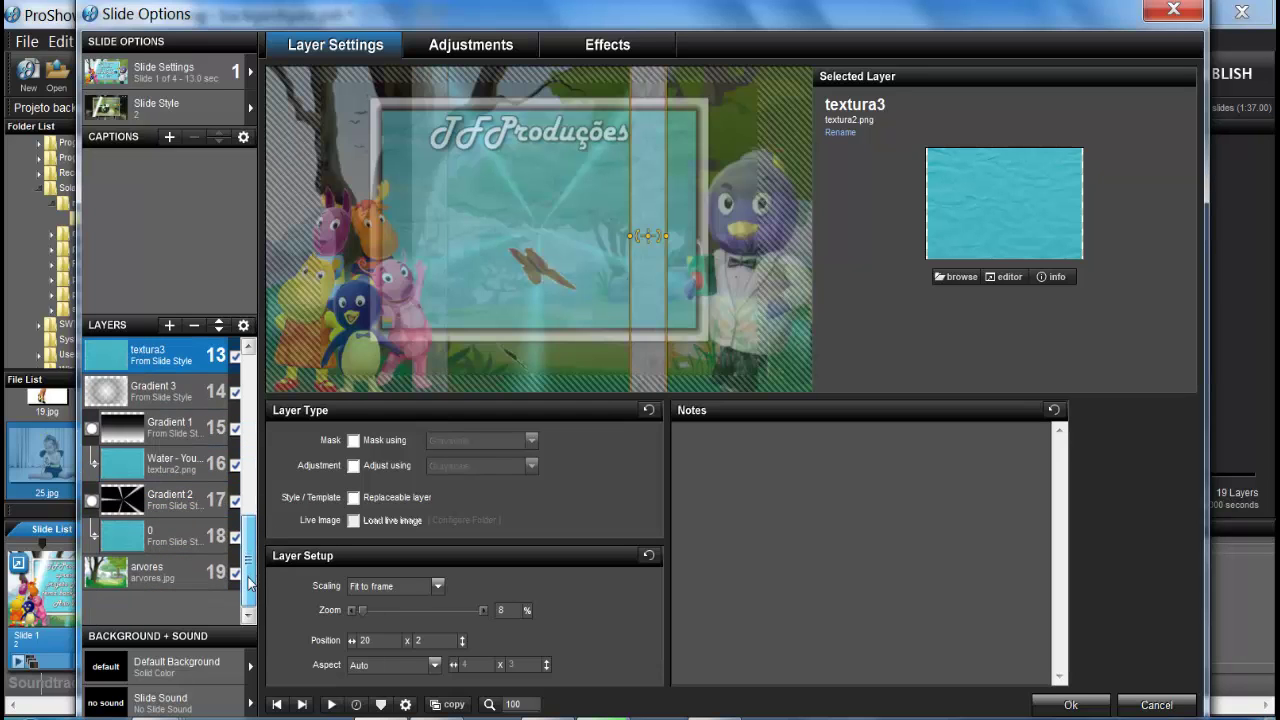
pyautogui.click(165, 466)
pyautogui.click(170, 542)
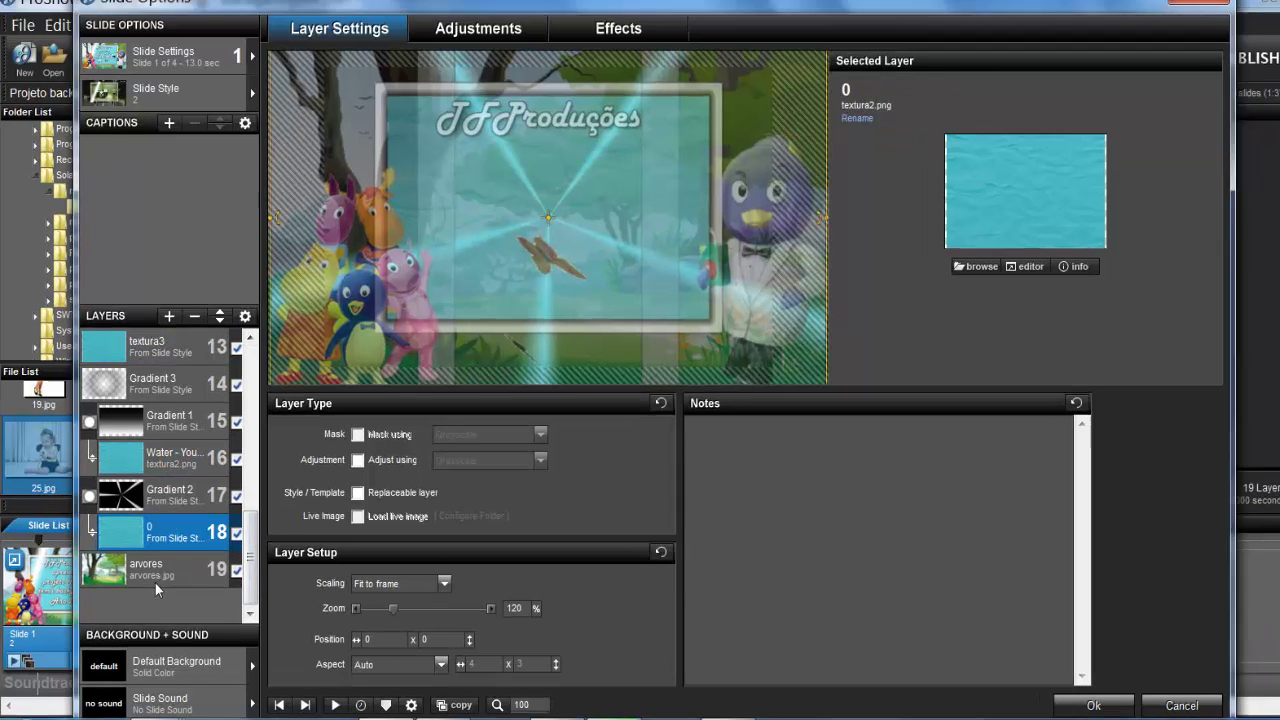
# Step: Rename layer 19 (arvores.jpg) to 'Background' and clear its Replaceable layer option
pyautogui.click(152, 572)
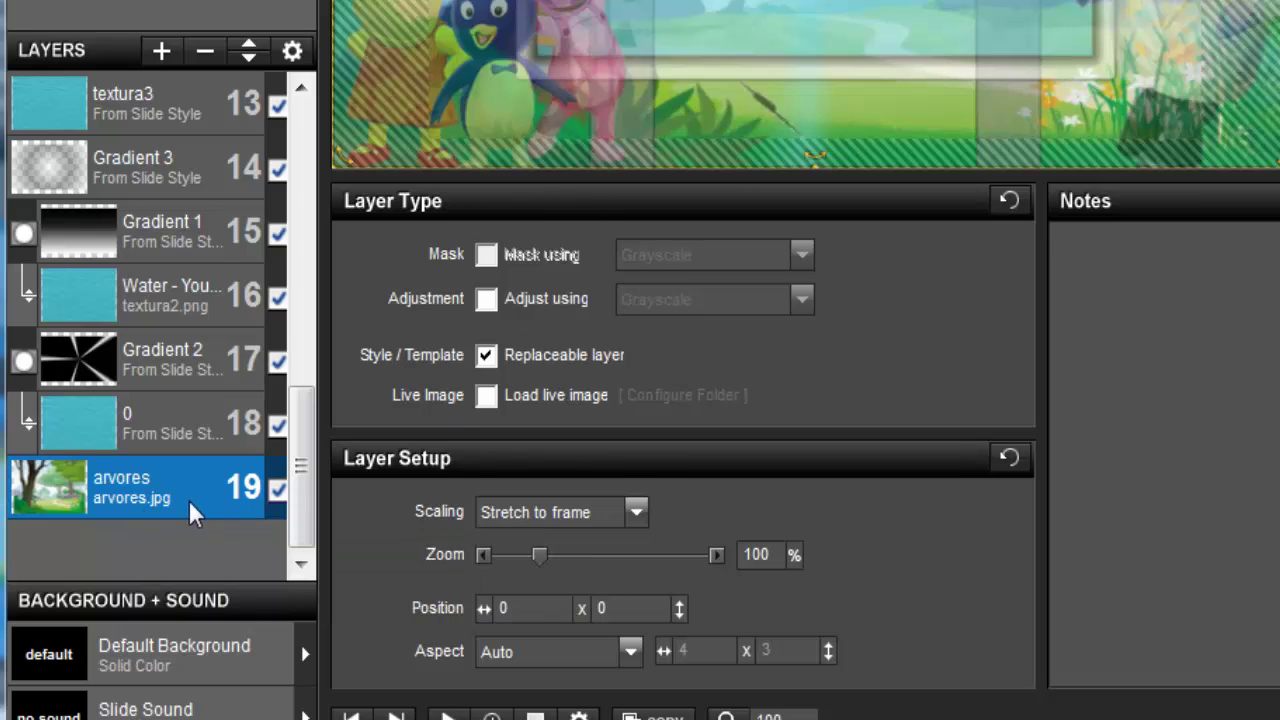
pyautogui.rightClick(193, 512)
pyautogui.click(318, 60)
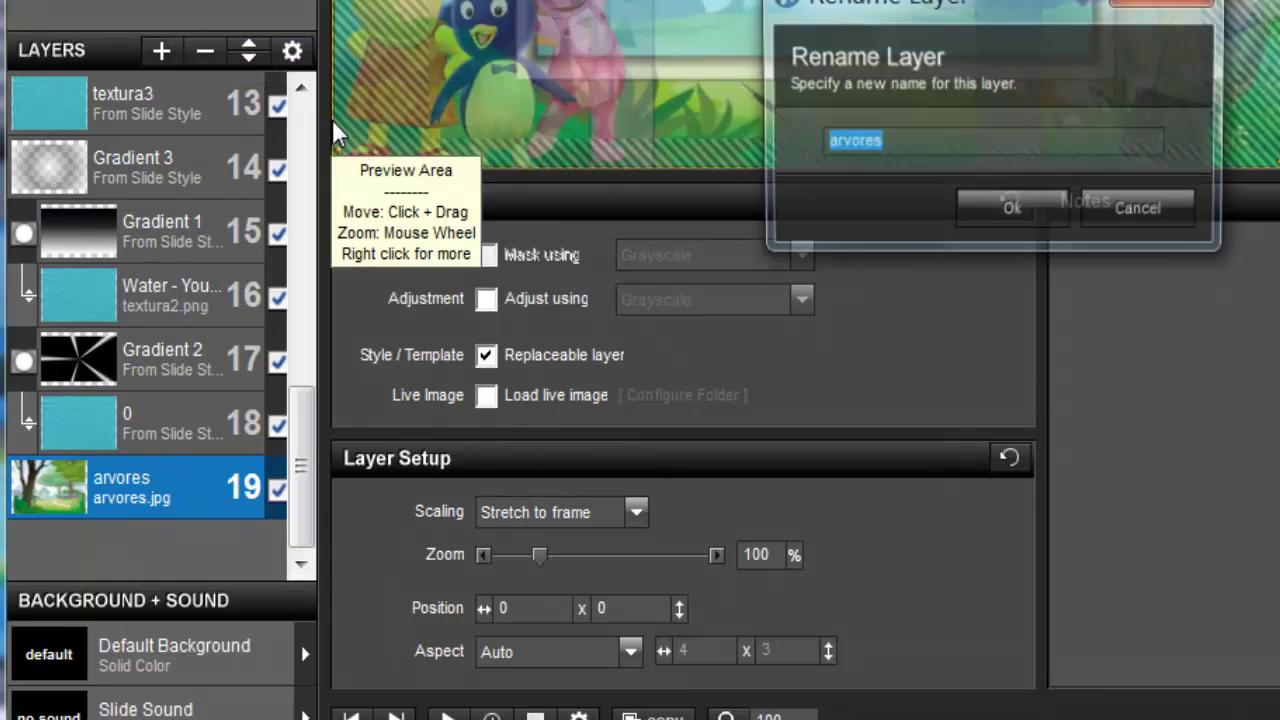
pyautogui.press('BackSpace')
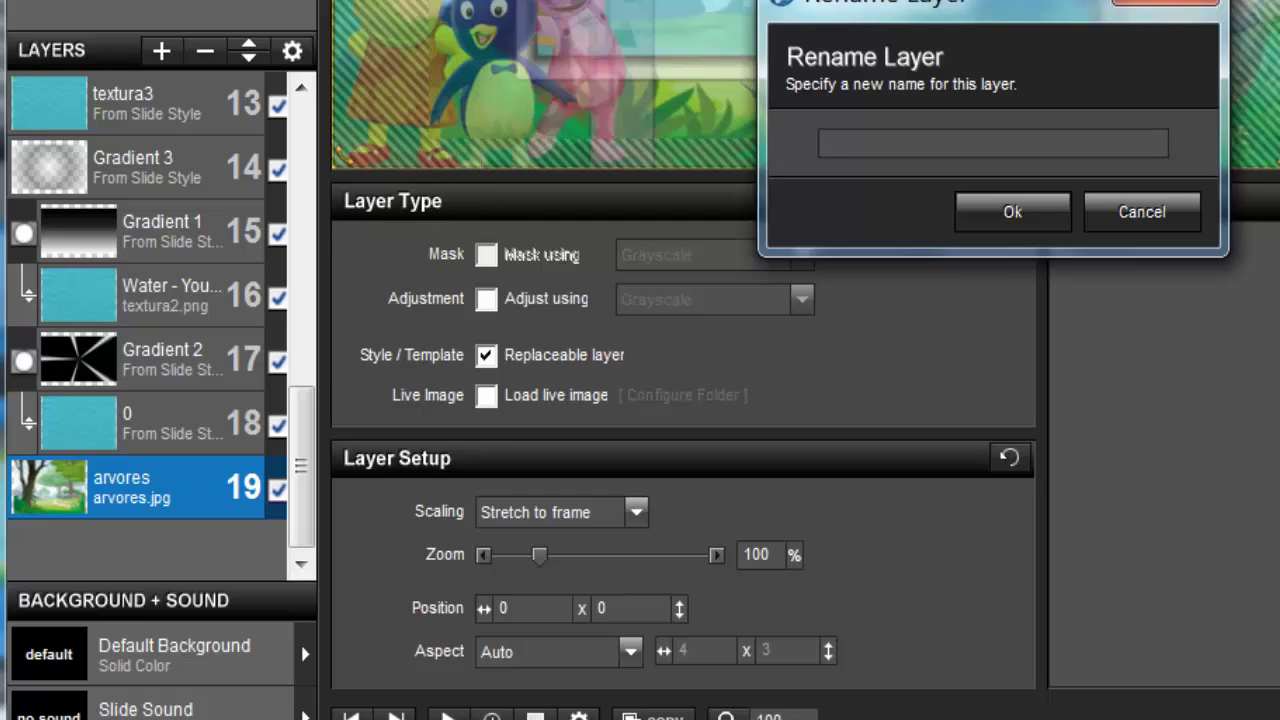
pyautogui.write('Background')
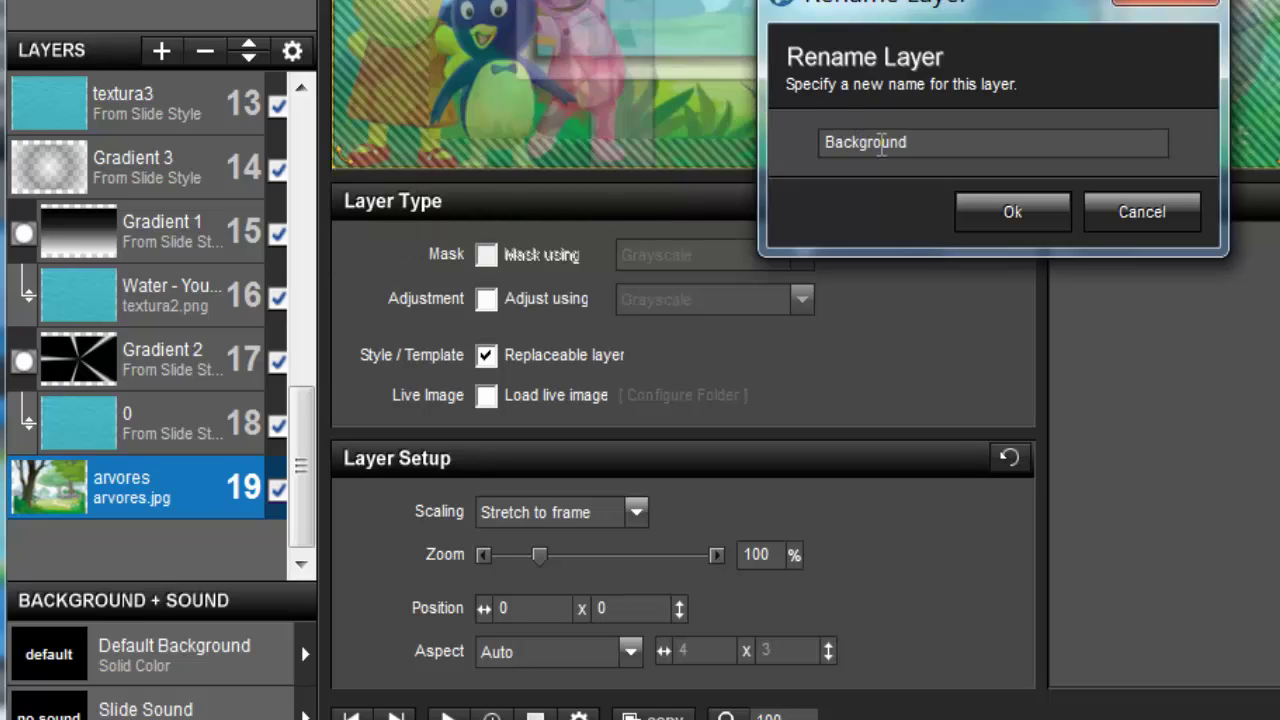
pyautogui.click(1012, 211)
pyautogui.click(538, 358)
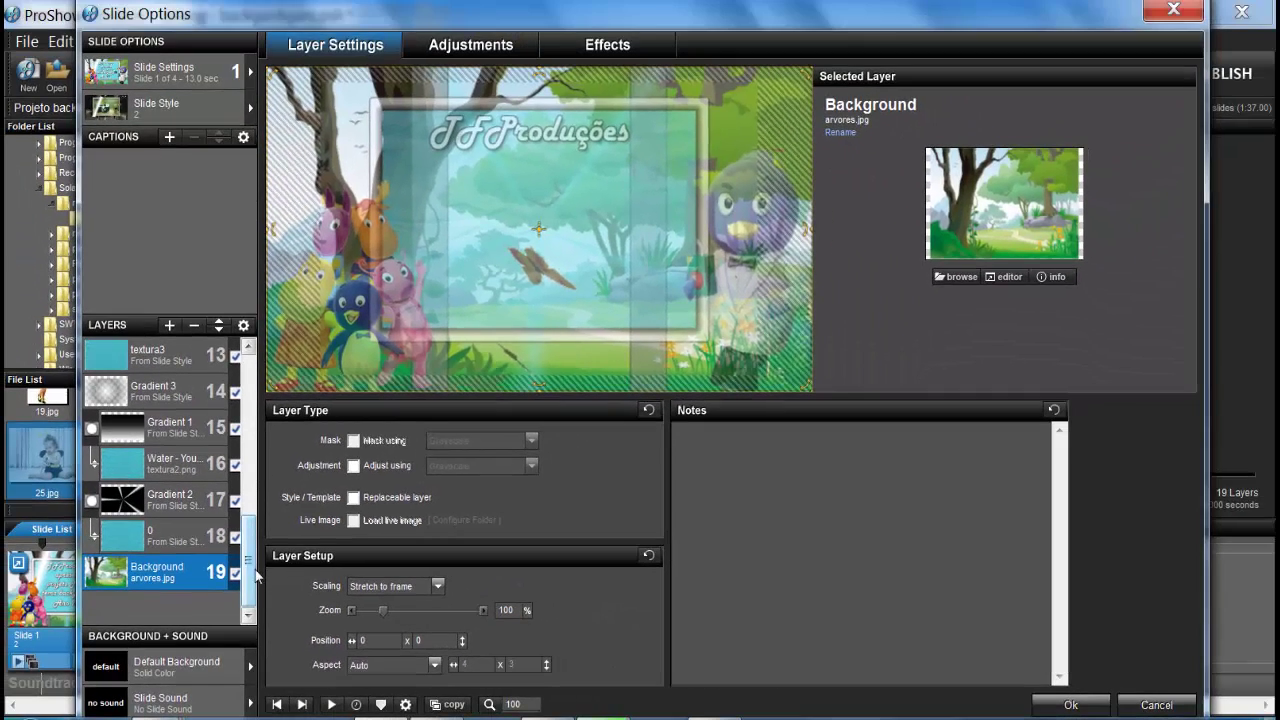
pyautogui.moveTo(250, 570); pyautogui.dragTo(250, 395)
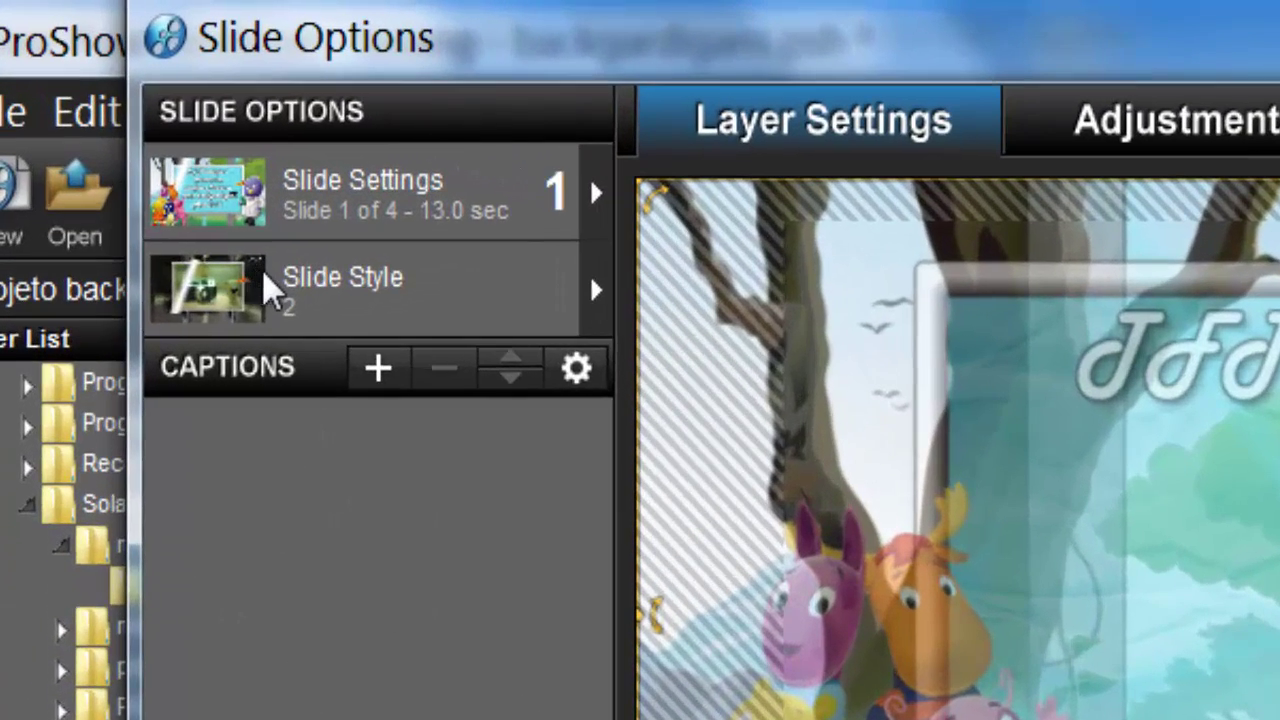
# Step: Create a new slide style from this slide named 'teste' and open its Categories selection
pyautogui.click(268, 285)
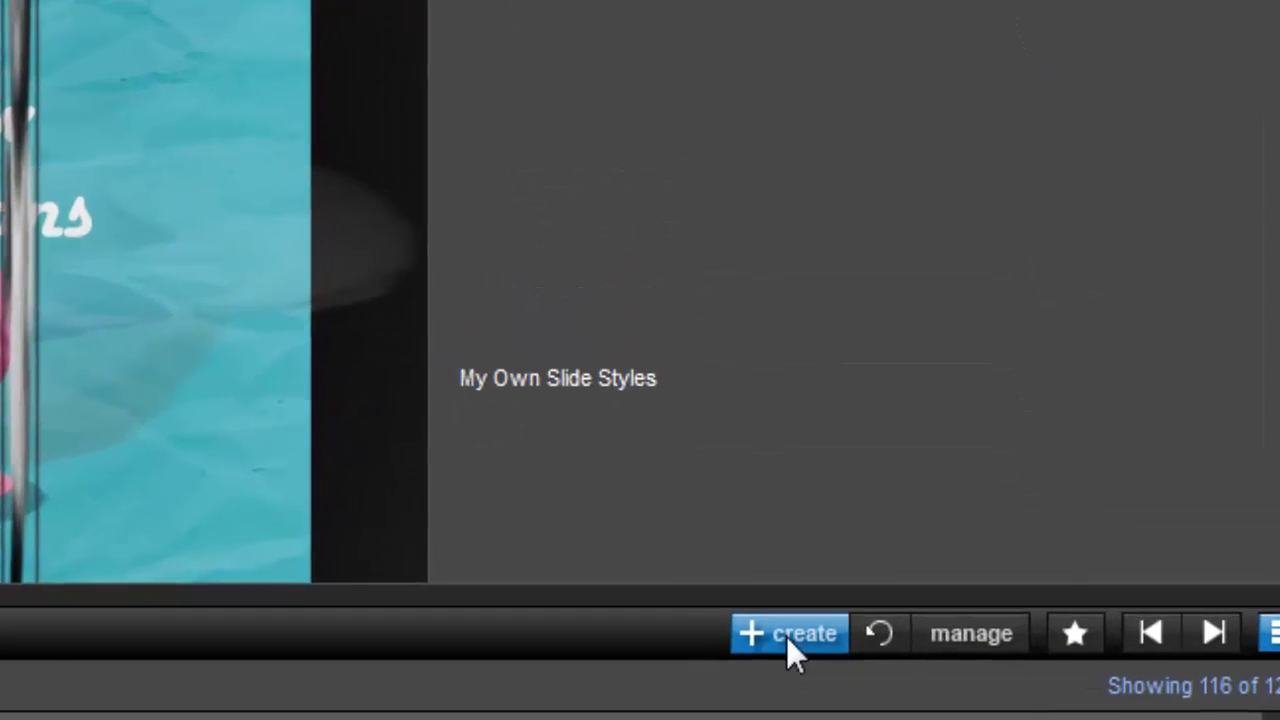
pyautogui.click(780, 640)
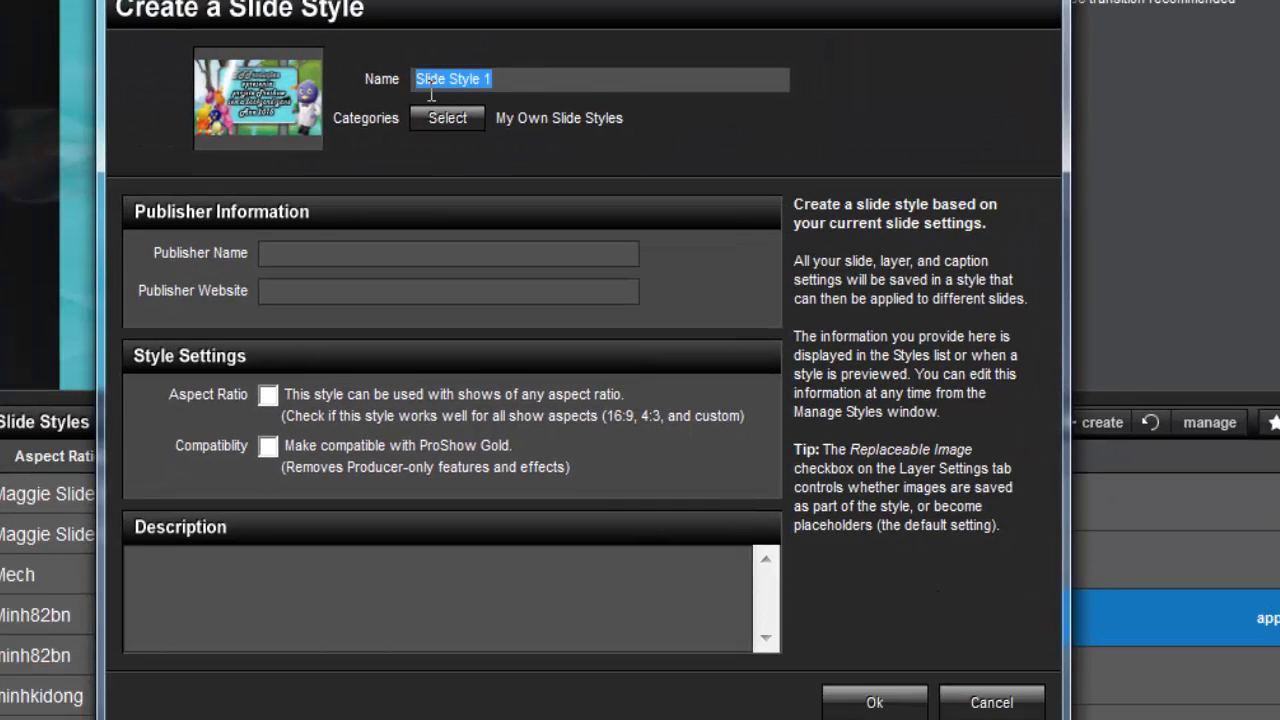
pyautogui.press('BackSpace')
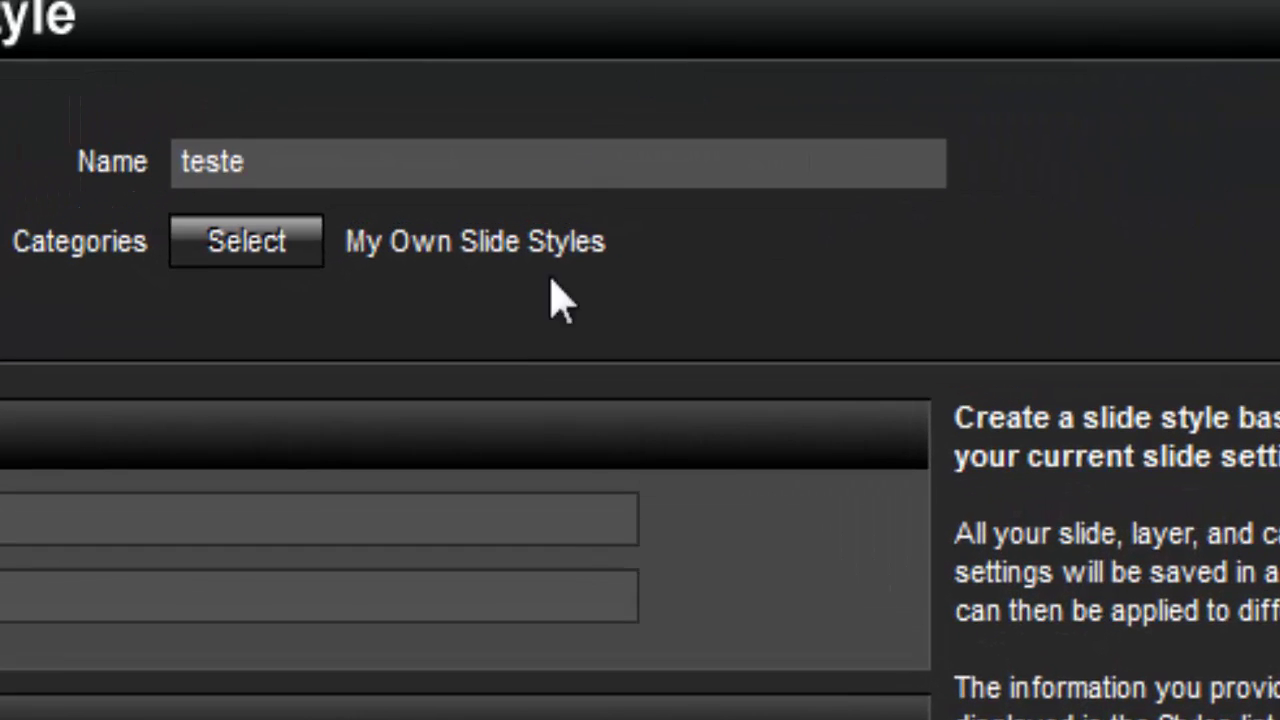
pyautogui.click(245, 258)
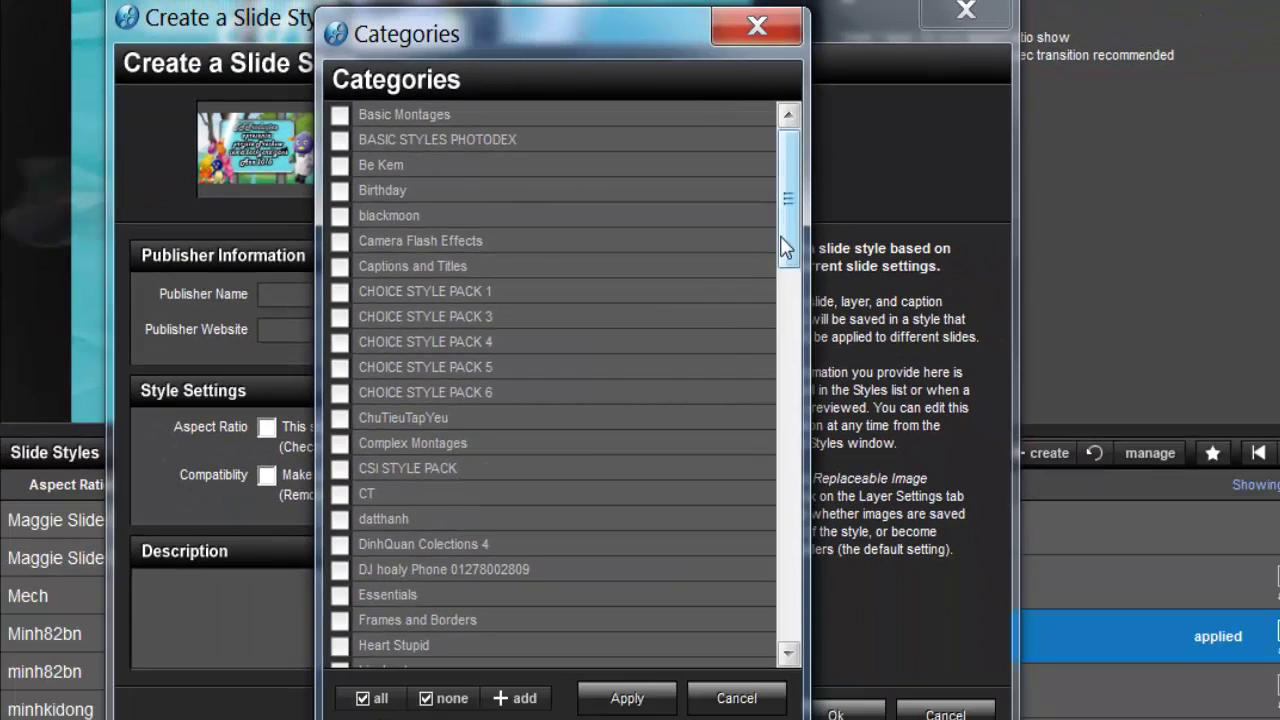
# Step: Remove the teste style from the My Own Slide Styles category
pyautogui.moveTo(786, 230); pyautogui.dragTo(774, 472)
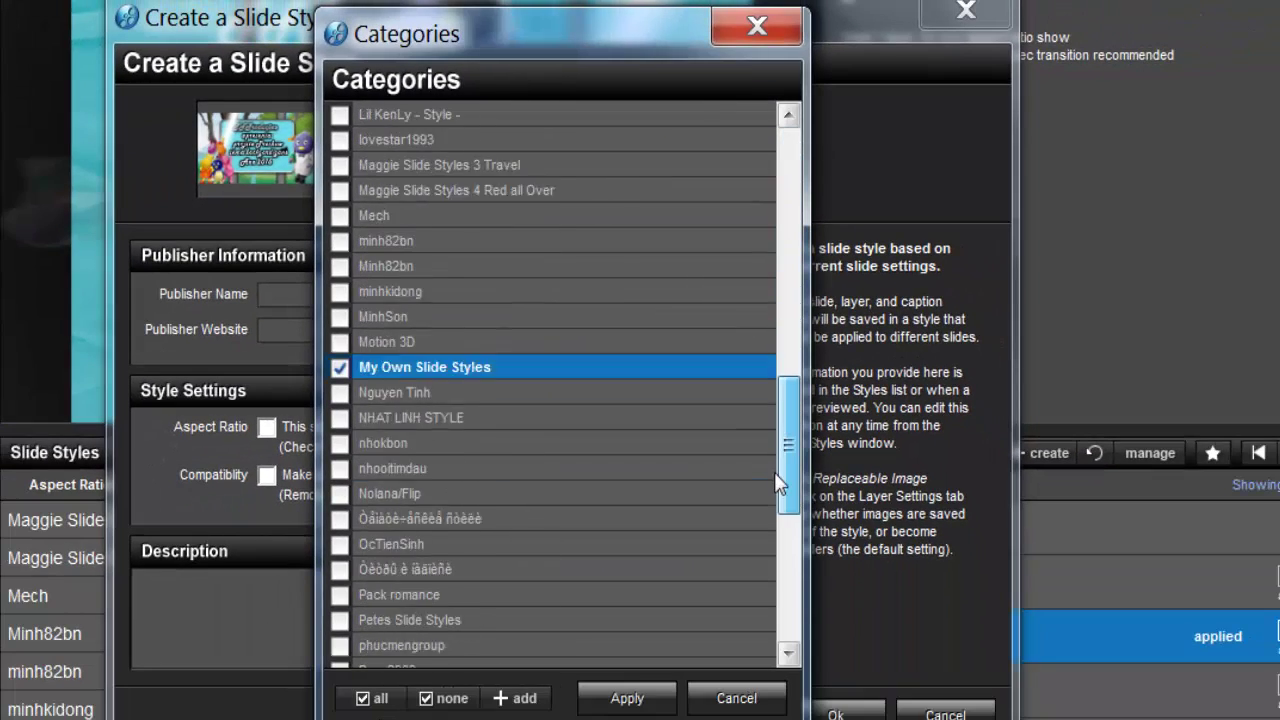
pyautogui.click(349, 343)
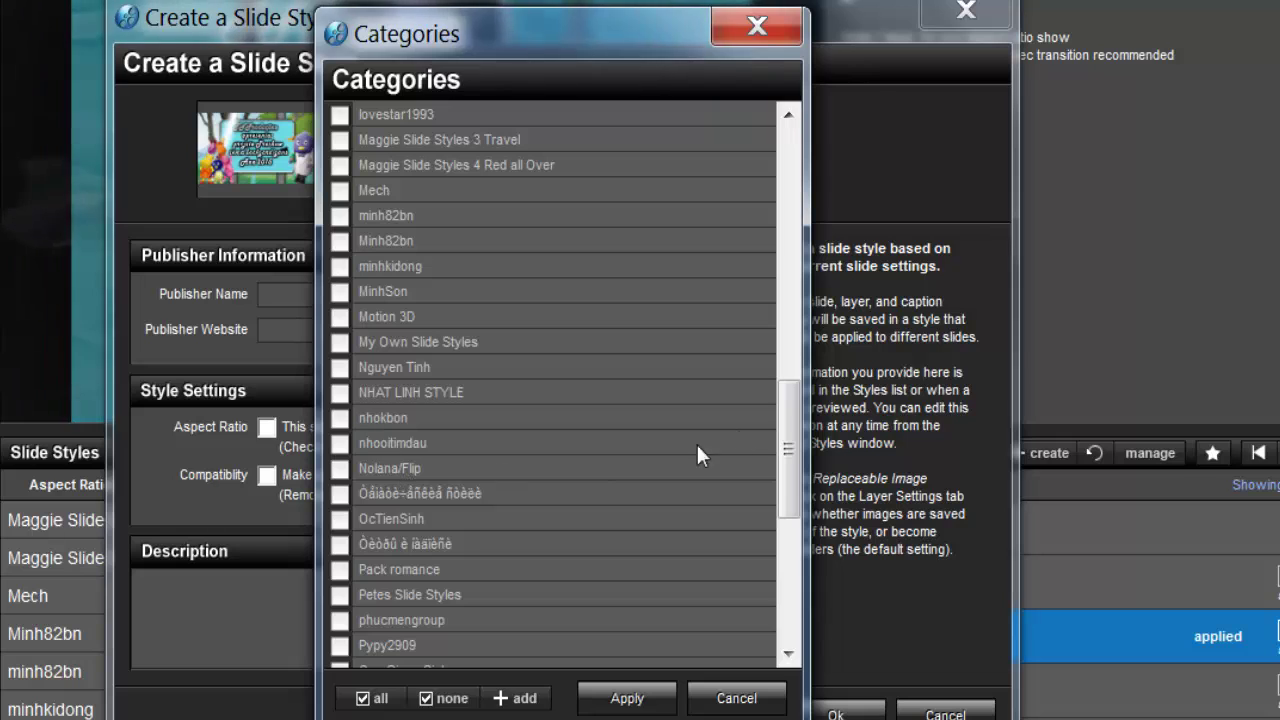
pyautogui.moveTo(794, 417); pyautogui.dragTo(805, 280)
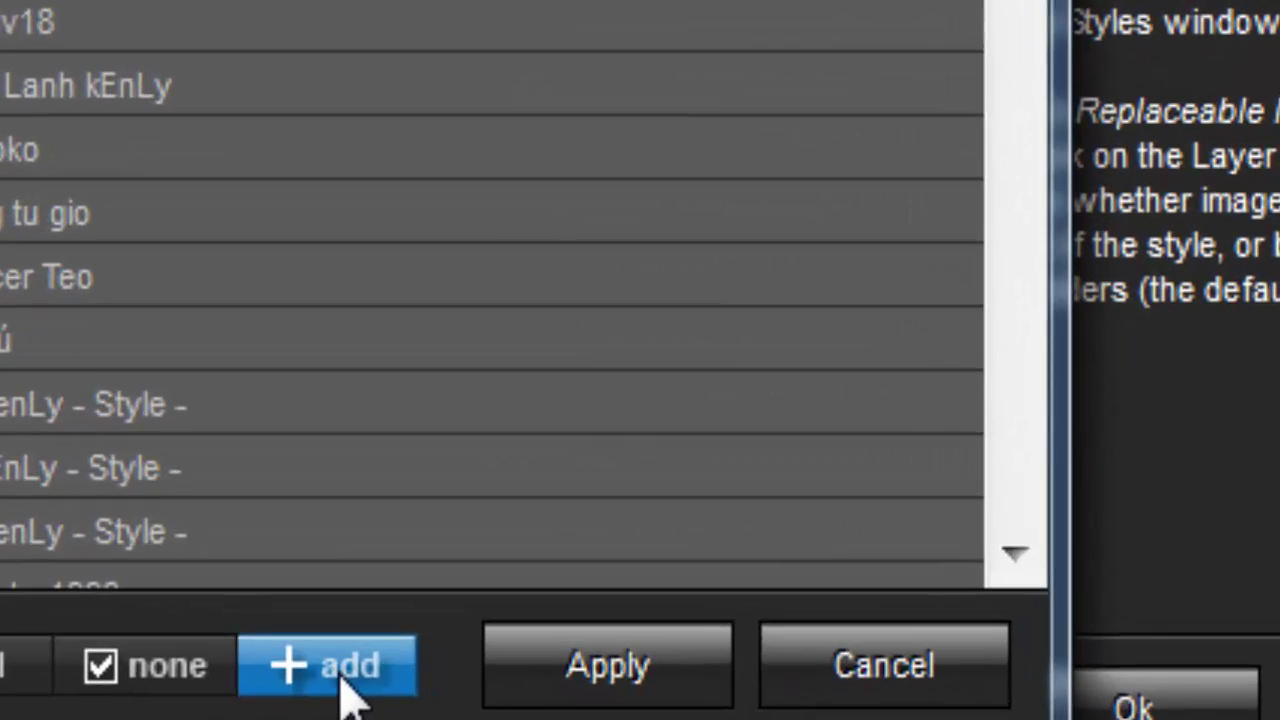
# Step: Add a new 'infantil' category and apply it to the teste style
pyautogui.click(405, 695)
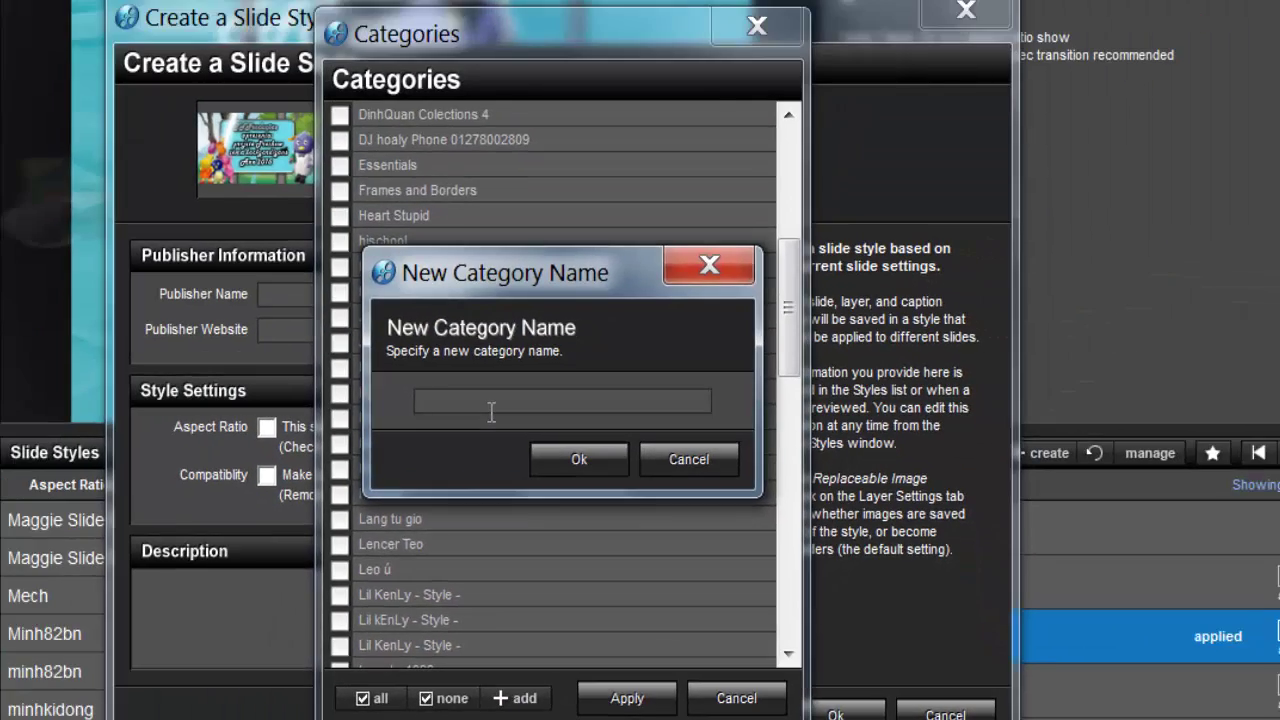
pyautogui.write('ba')
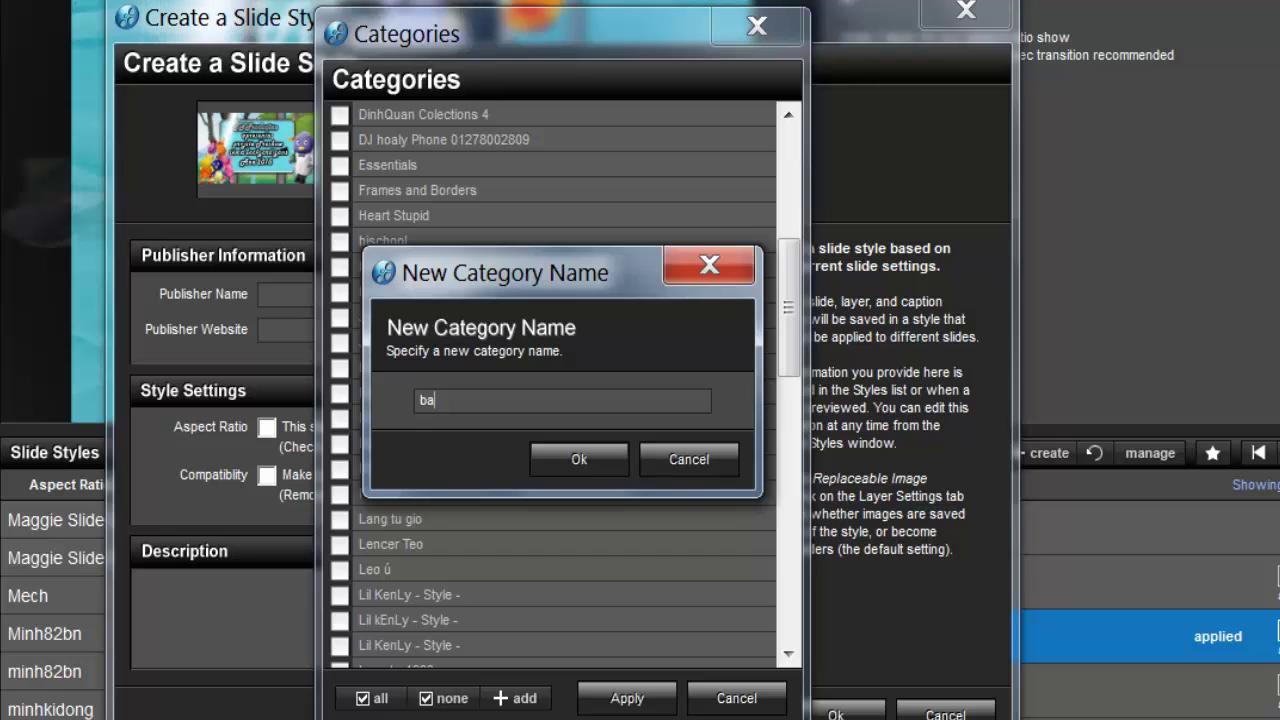
pyautogui.press('BackSpace')
pyautogui.press('BackSpace')
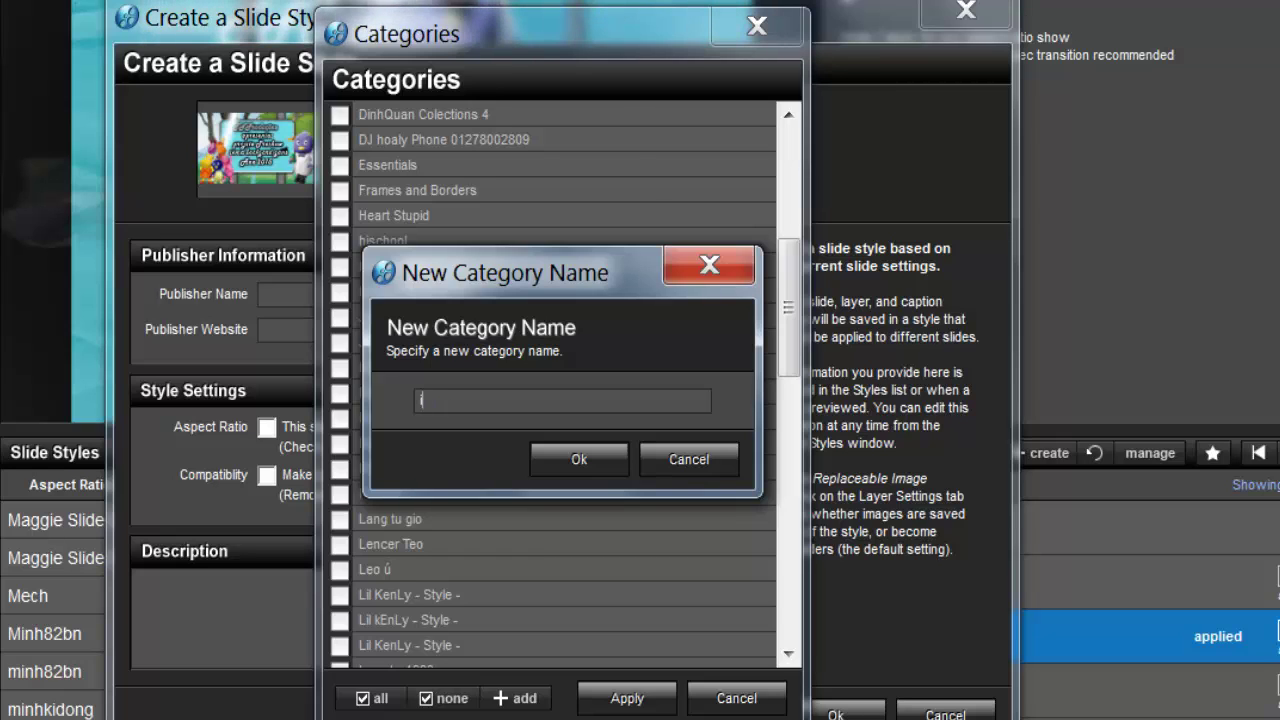
pyautogui.write('infantil')
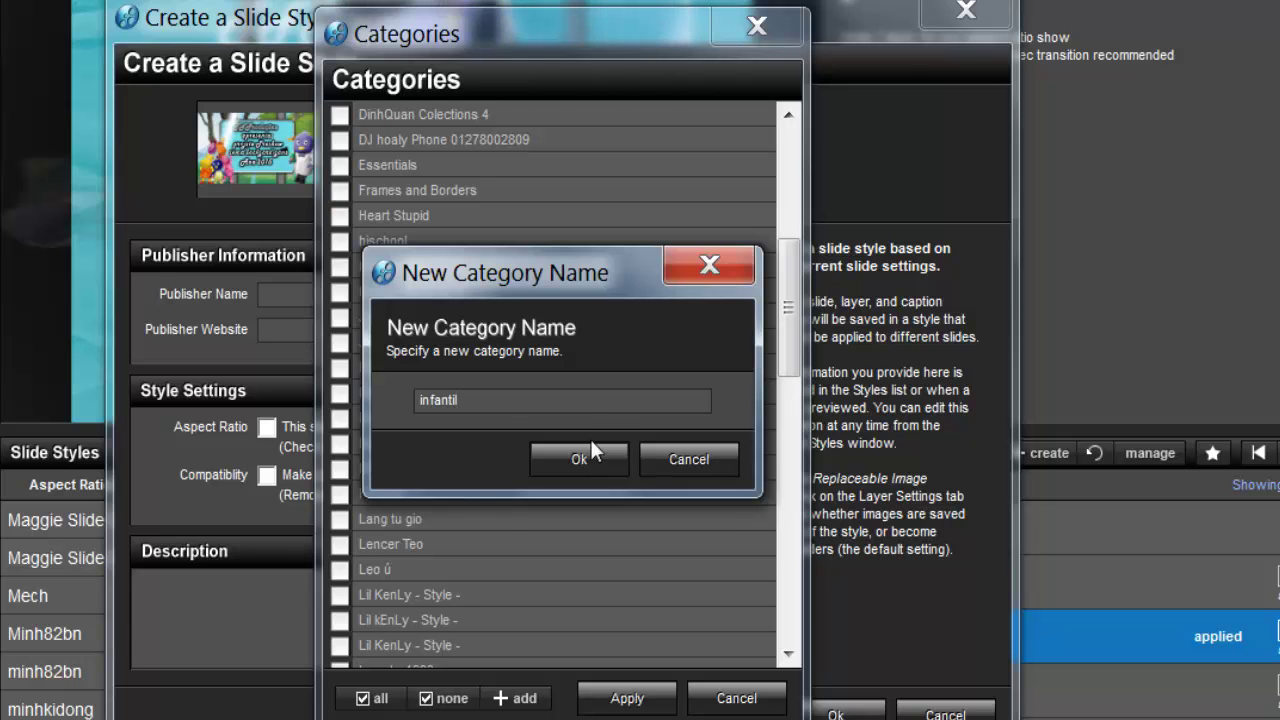
pyautogui.click(580, 458)
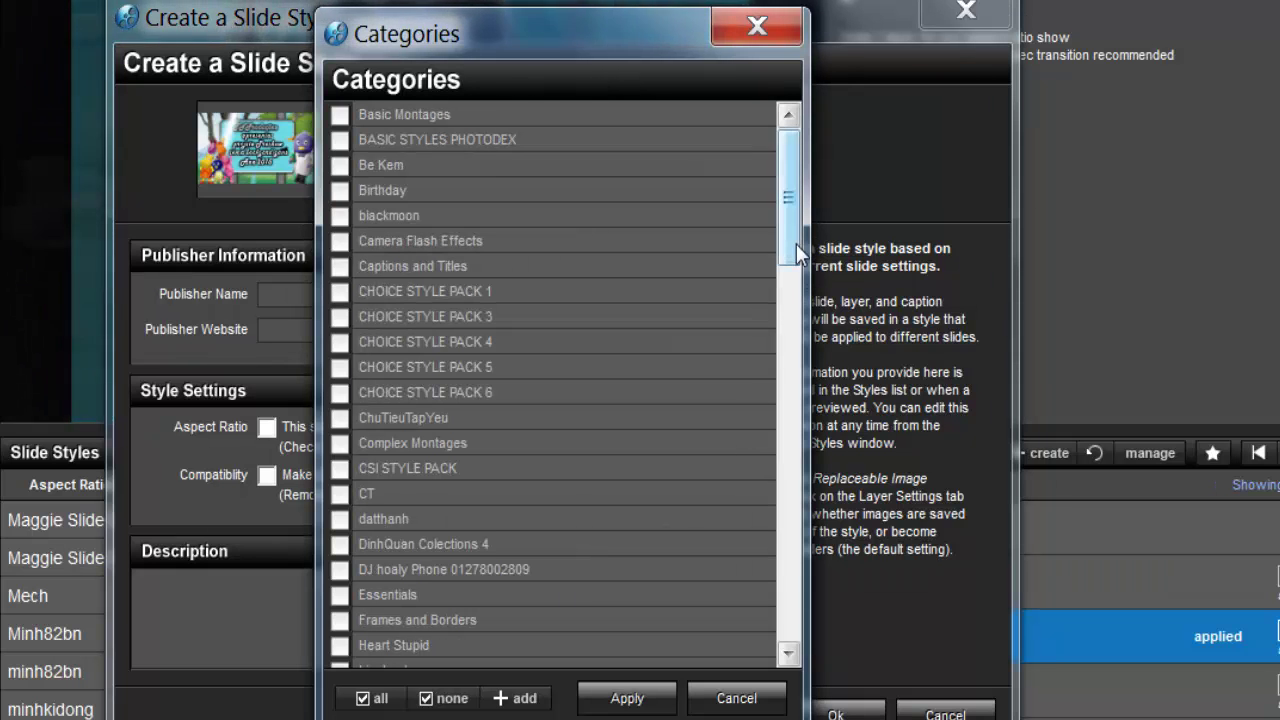
pyautogui.moveTo(796, 243); pyautogui.dragTo(797, 309)
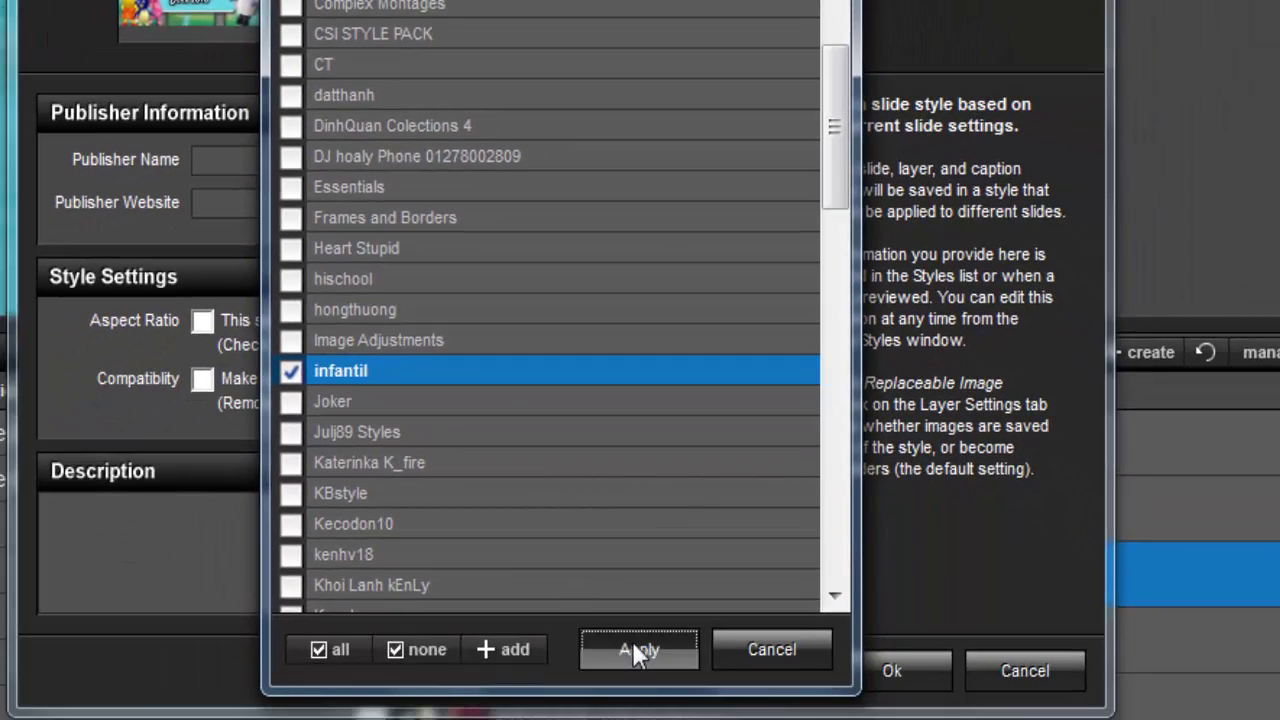
pyautogui.click(632, 649)
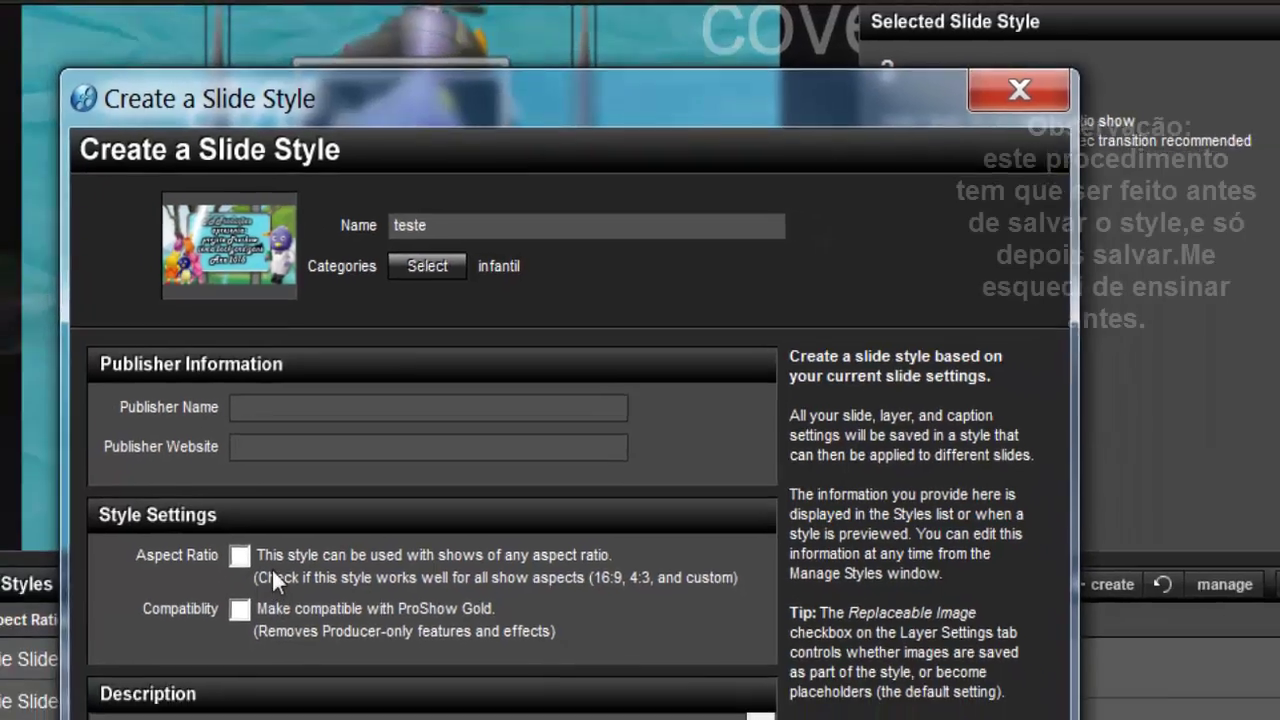
# Step: Allow the teste style for any aspect ratio, enter the publisher's name, and save it
pyautogui.click(240, 555)
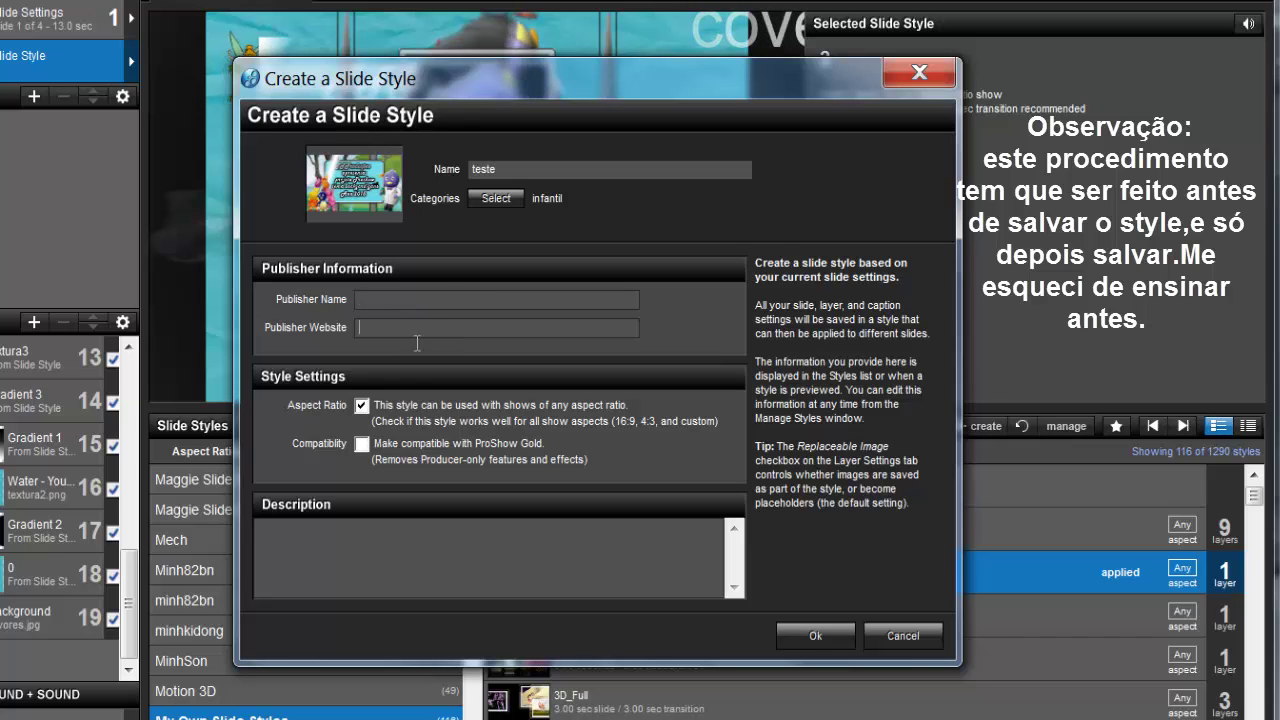
pyautogui.press('Tab')
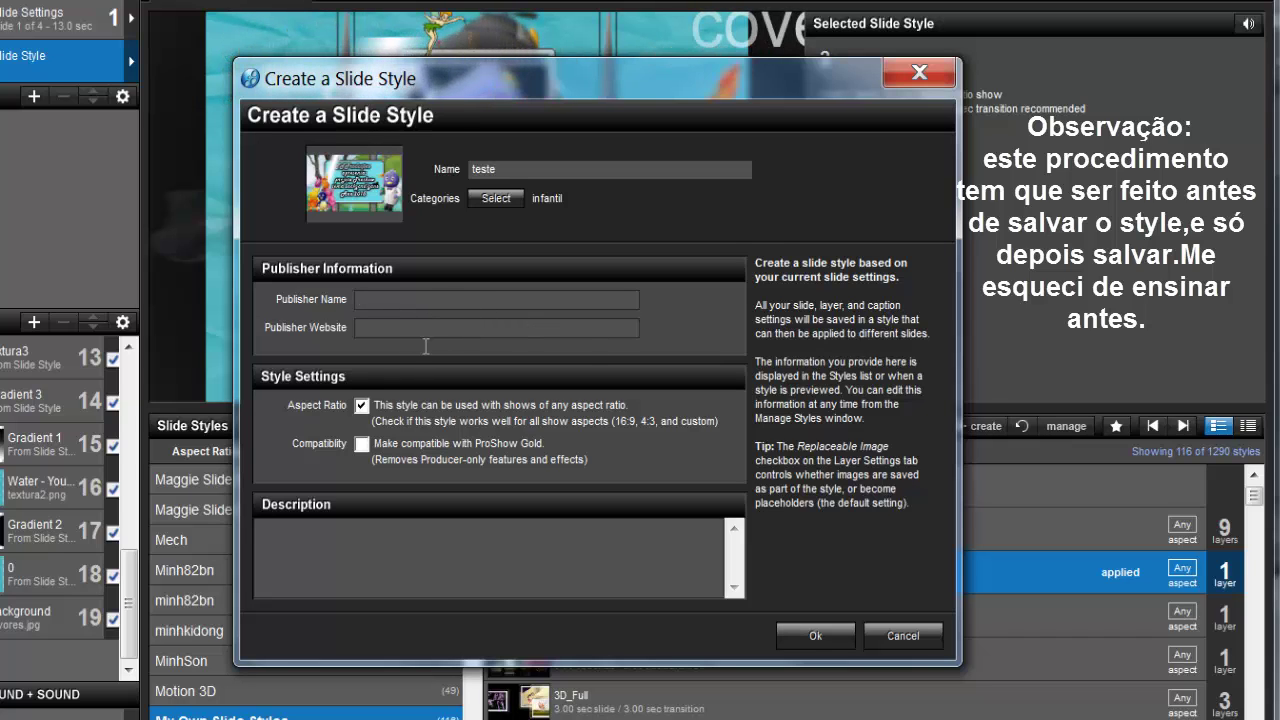
pyautogui.click(414, 306)
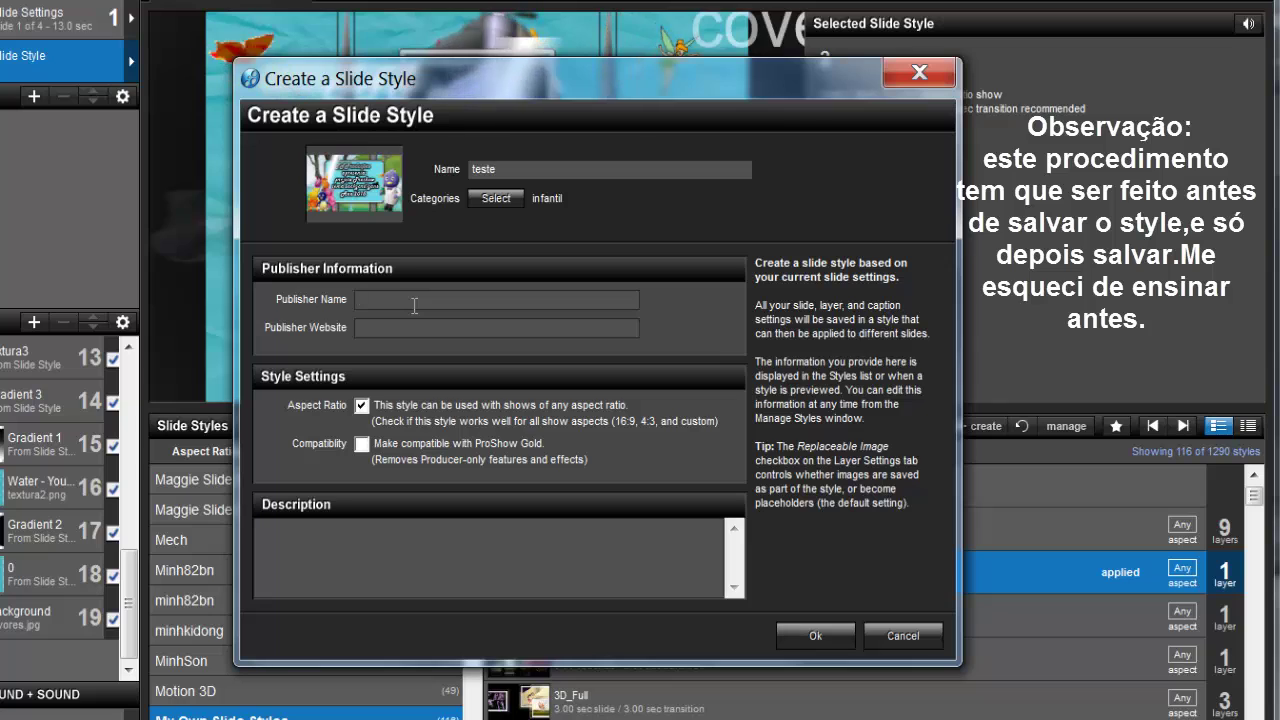
pyautogui.write('Solan')
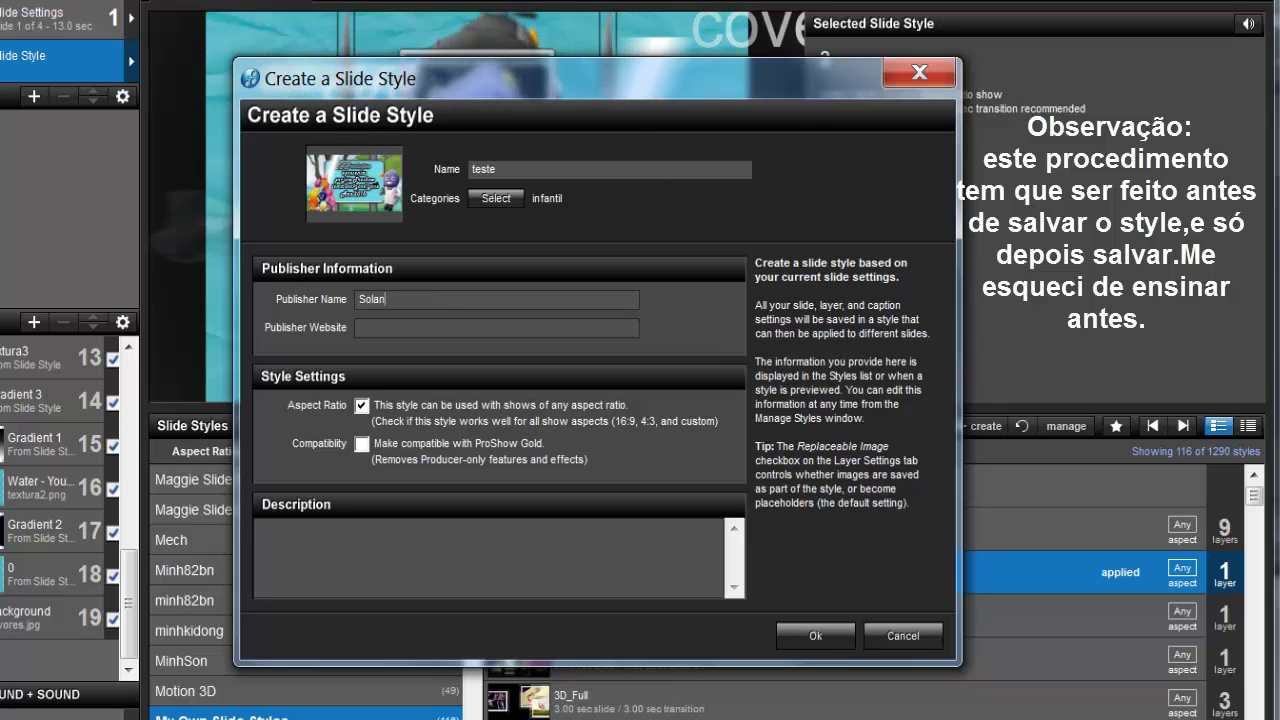
pyautogui.write('geRodrigues')
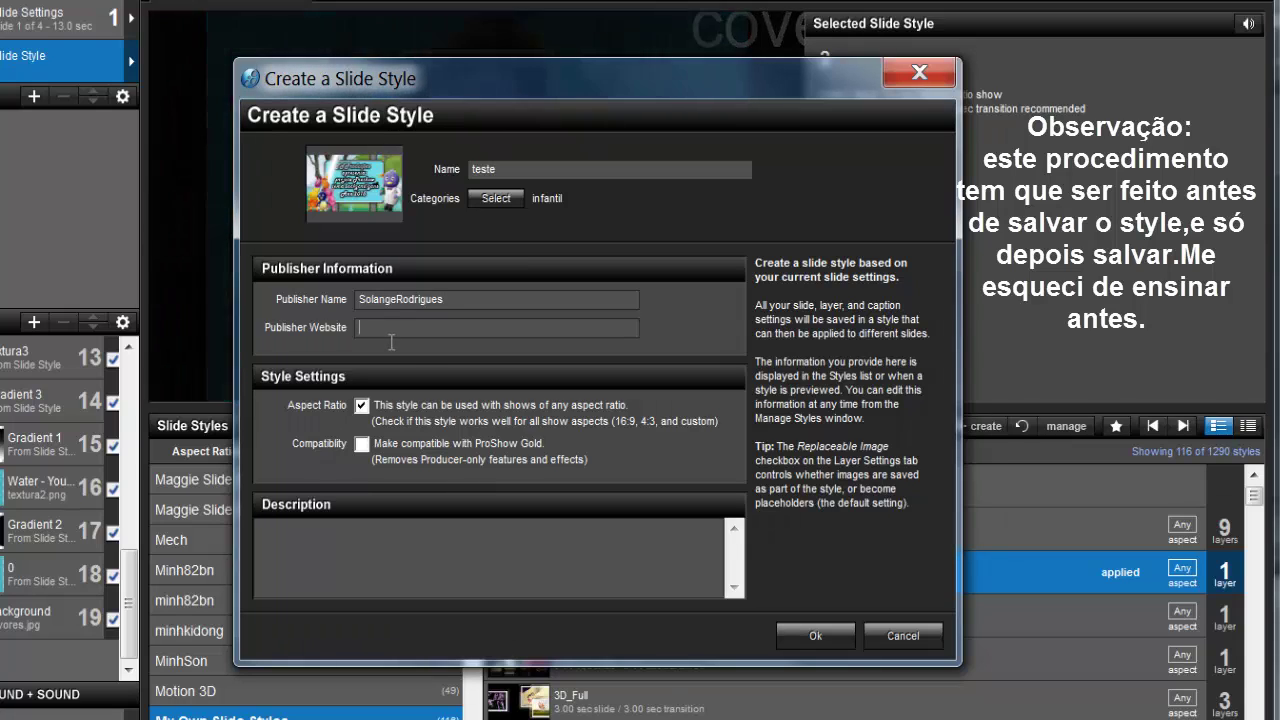
pyautogui.click(565, 334)
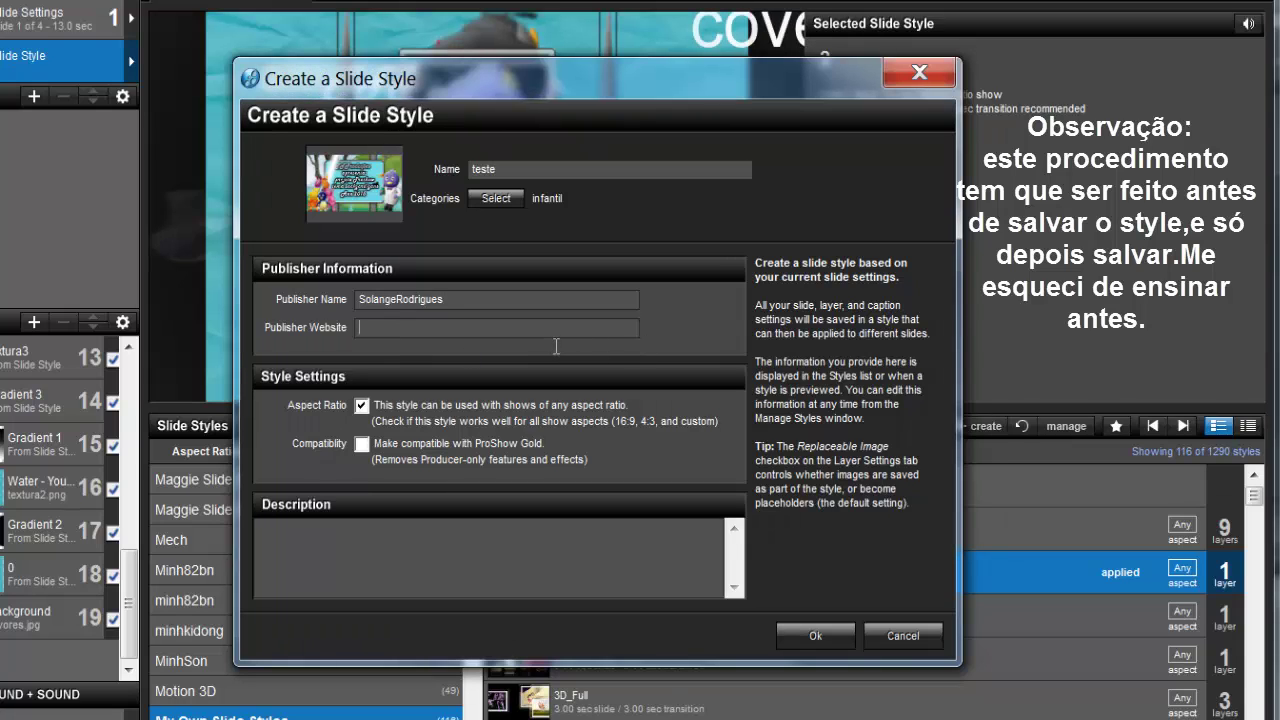
pyautogui.click(809, 630)
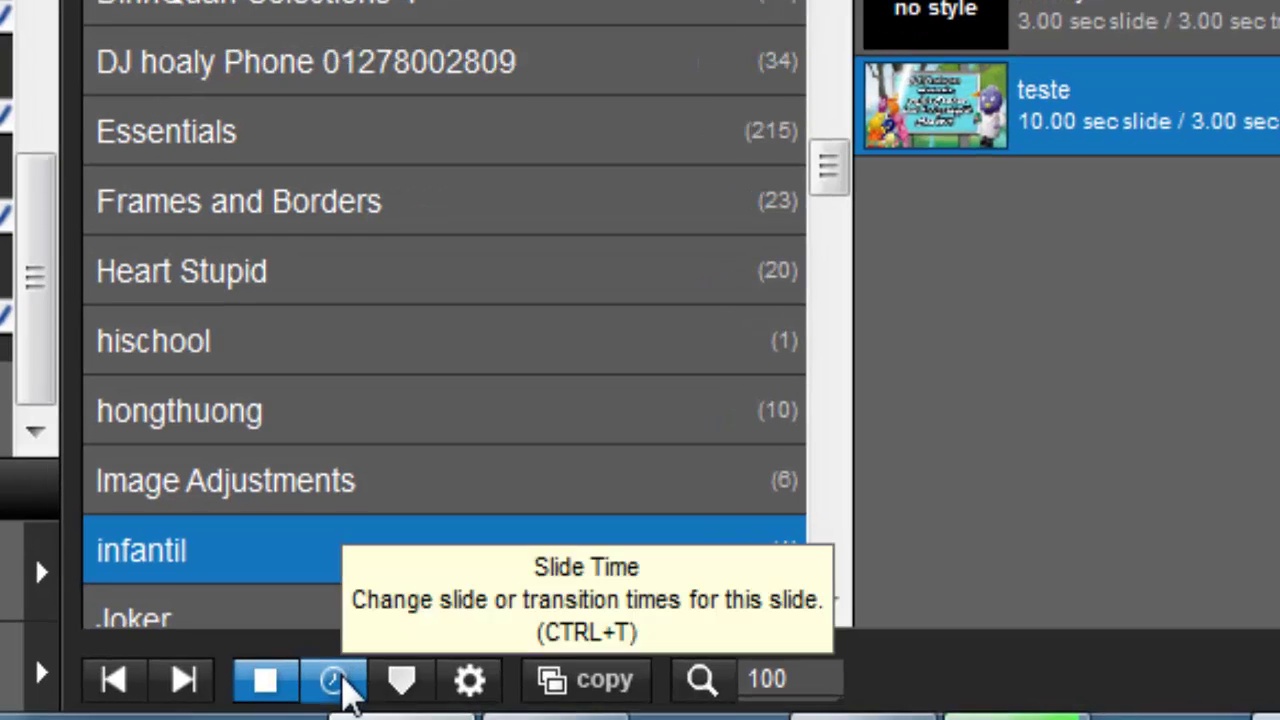
# Step: Set the title slide's time to 8 seconds and apply the teste style
pyautogui.click(340, 682)
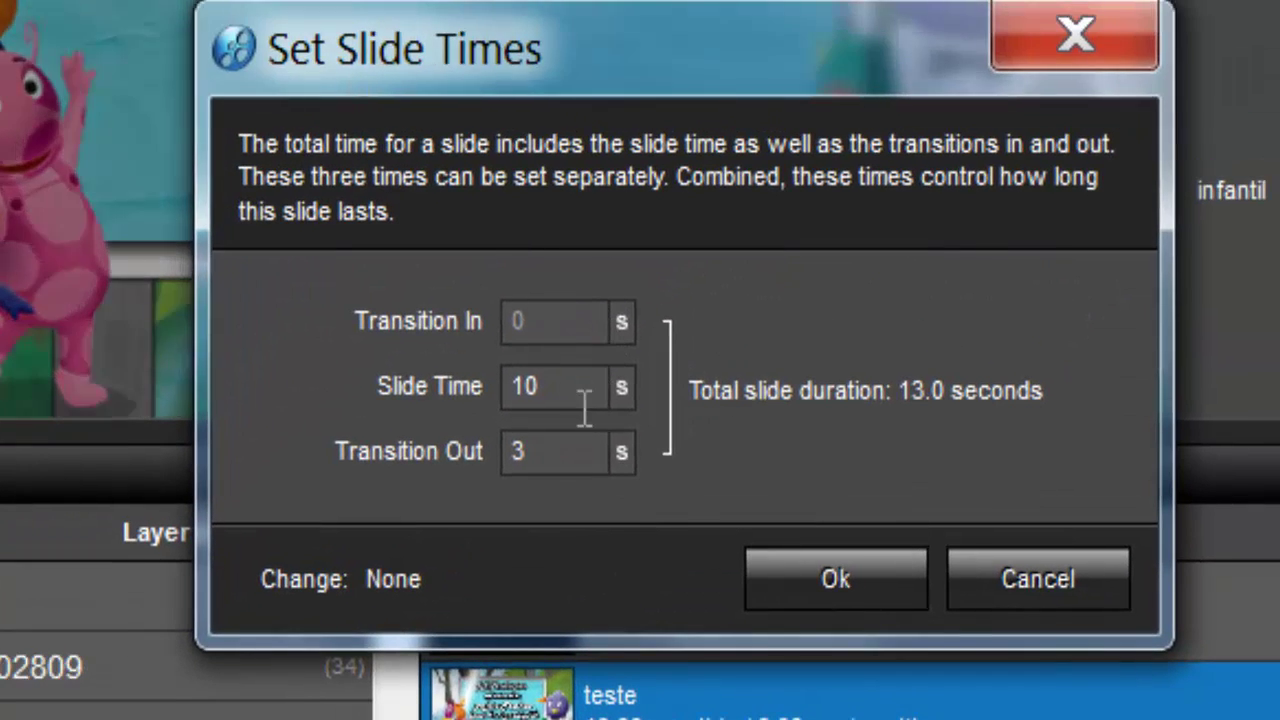
pyautogui.moveTo(584, 405); pyautogui.dragTo(486, 406)
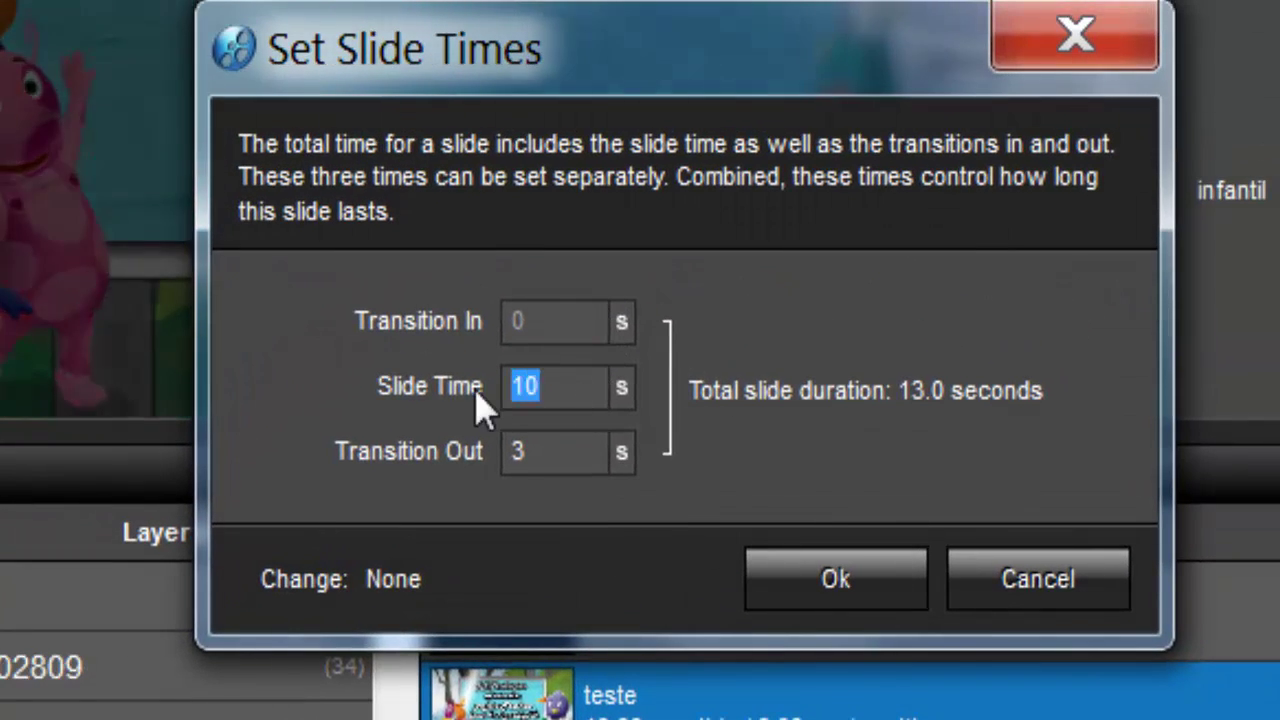
pyautogui.press('BackSpace')
pyautogui.write('8')
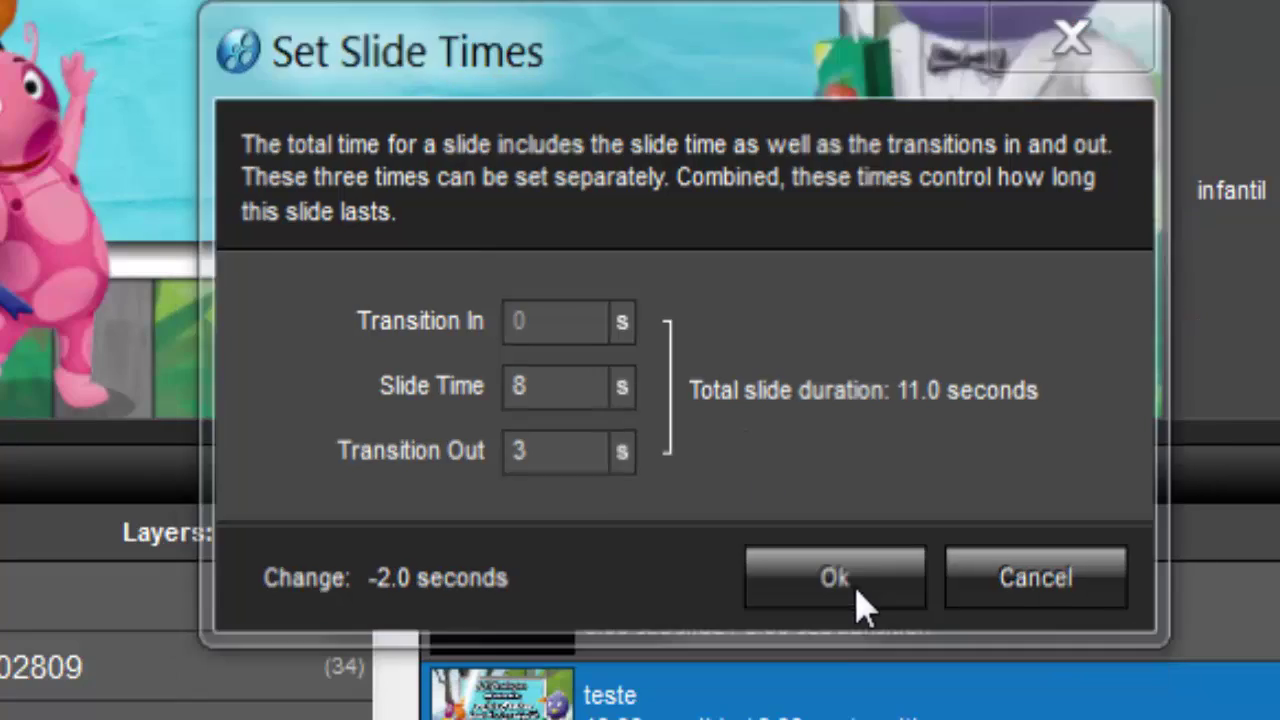
pyautogui.click(856, 590)
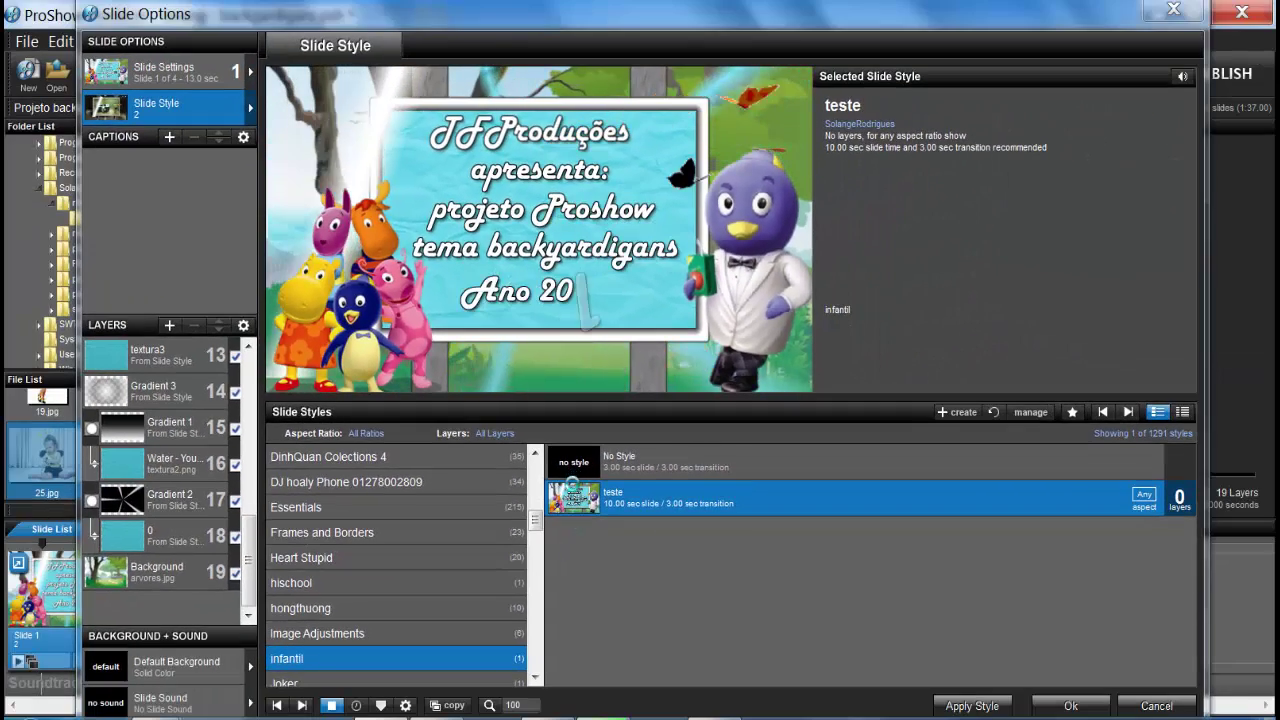
pyautogui.click(975, 706)
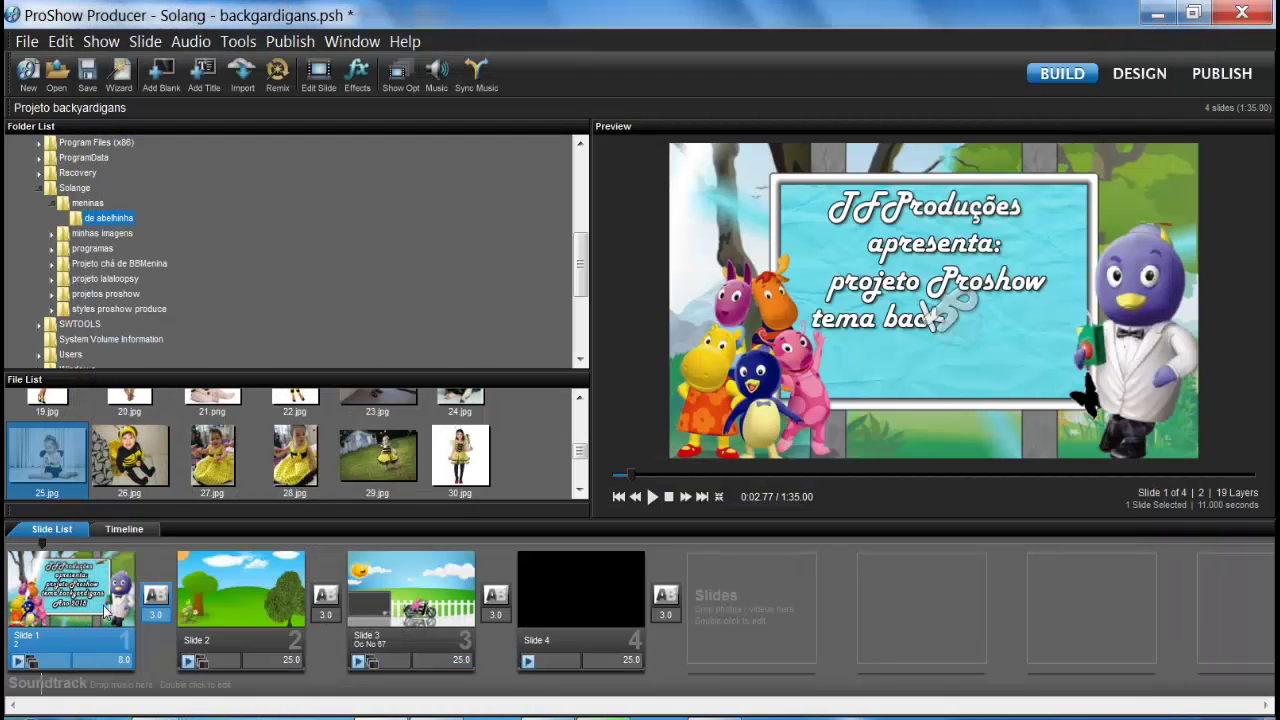
pyautogui.click(114, 661)
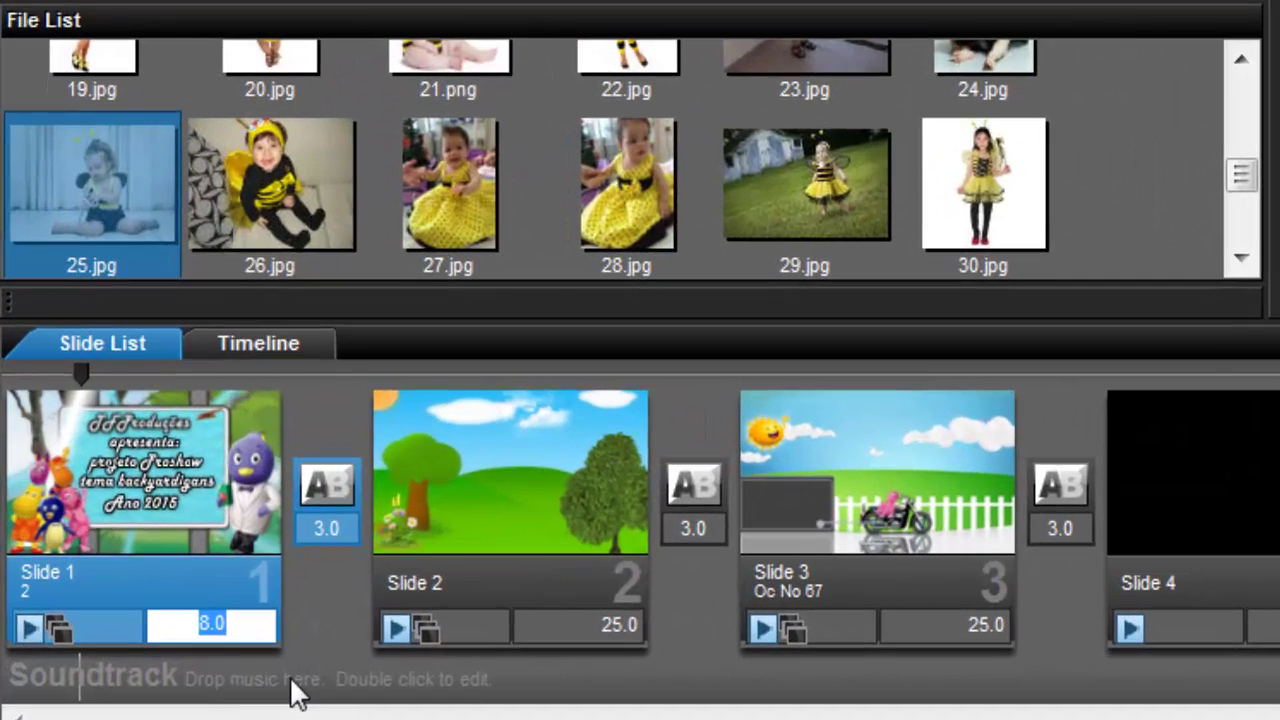
pyautogui.press('BackSpace')
pyautogui.write('10')
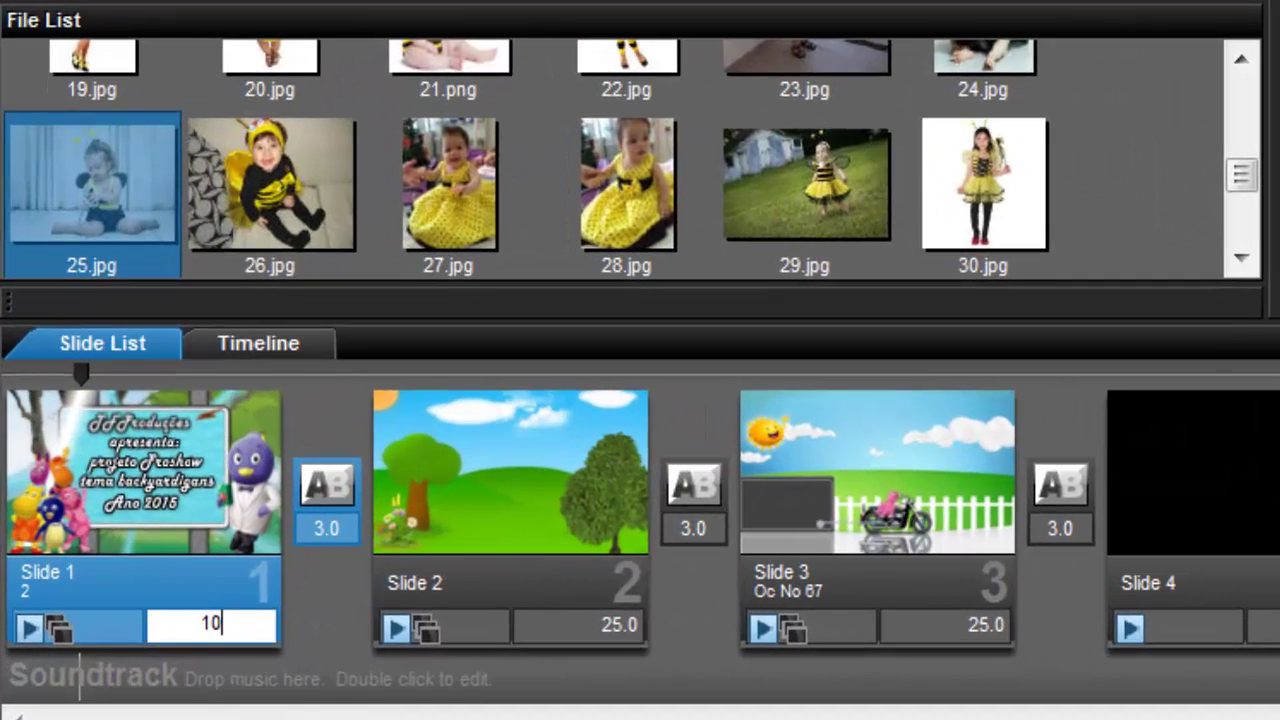
pyautogui.press('Return')
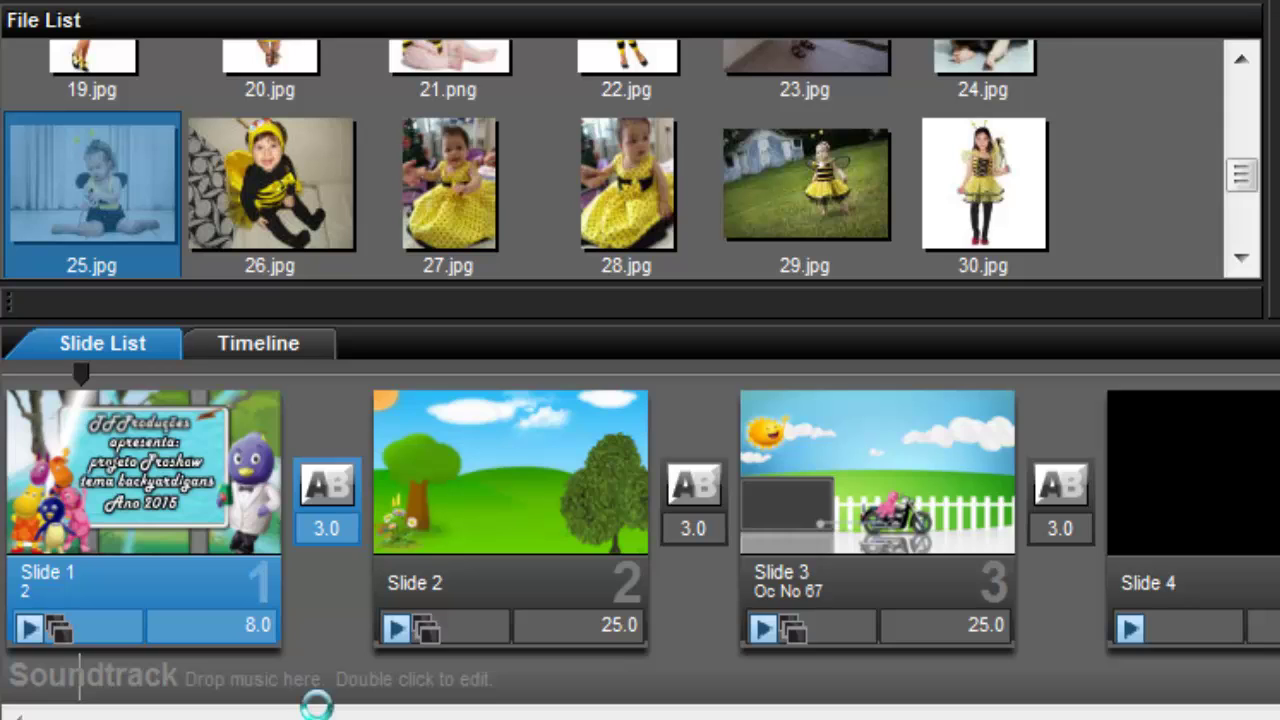
pyautogui.click(259, 638)
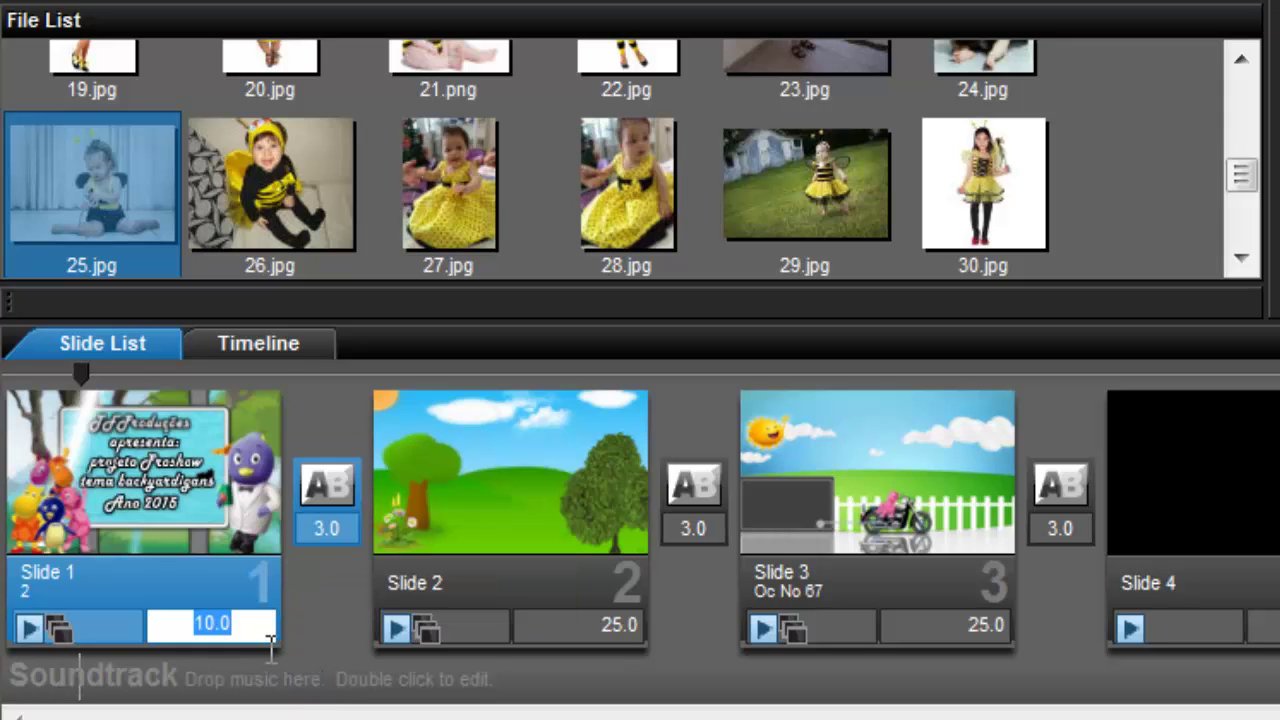
pyautogui.press('BackSpace')
pyautogui.write('8')
pyautogui.press('Escape')
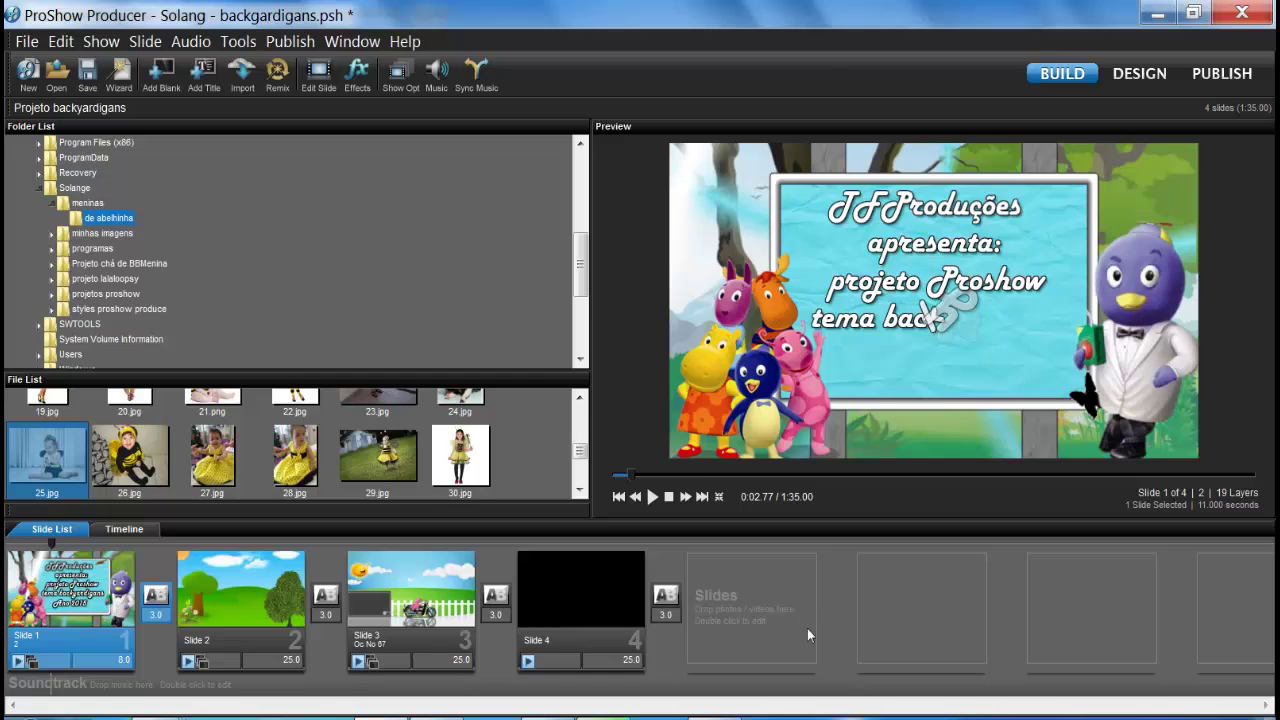
# Step: Select Slide 2 to show its green-hill garden scene in the preview
pyautogui.click(188, 552)
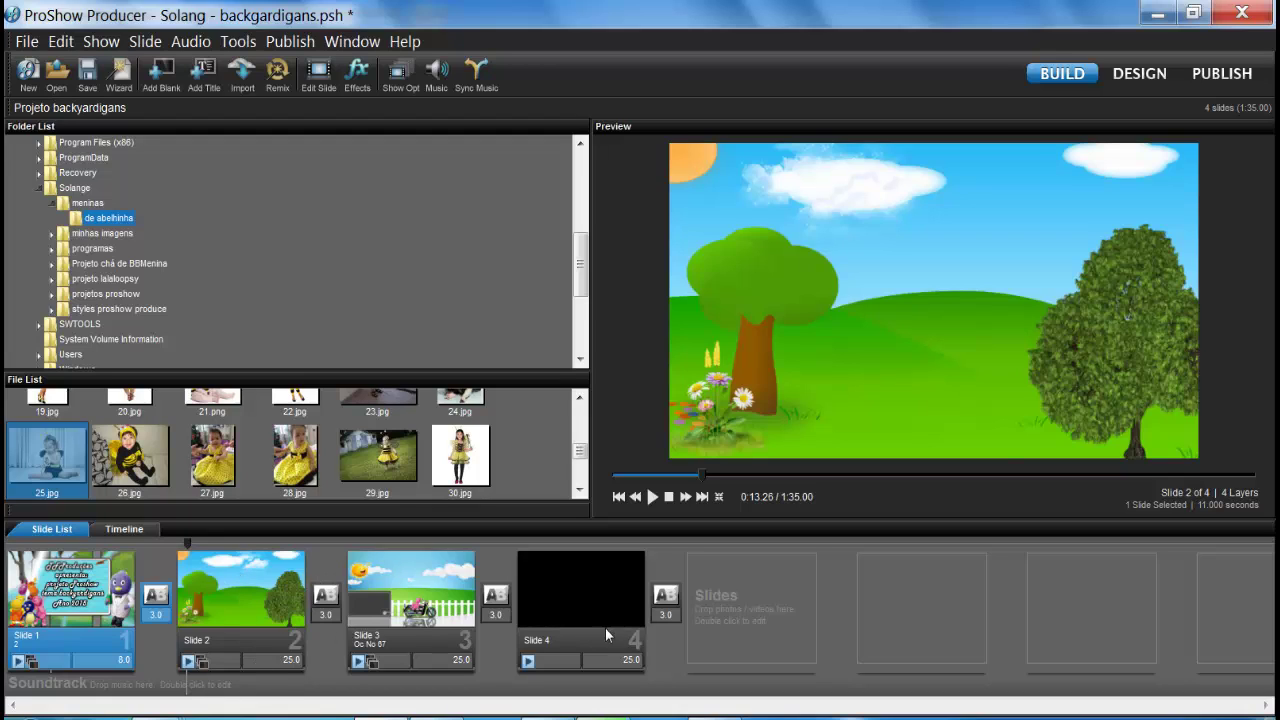
pyautogui.moveTo(396, 637)
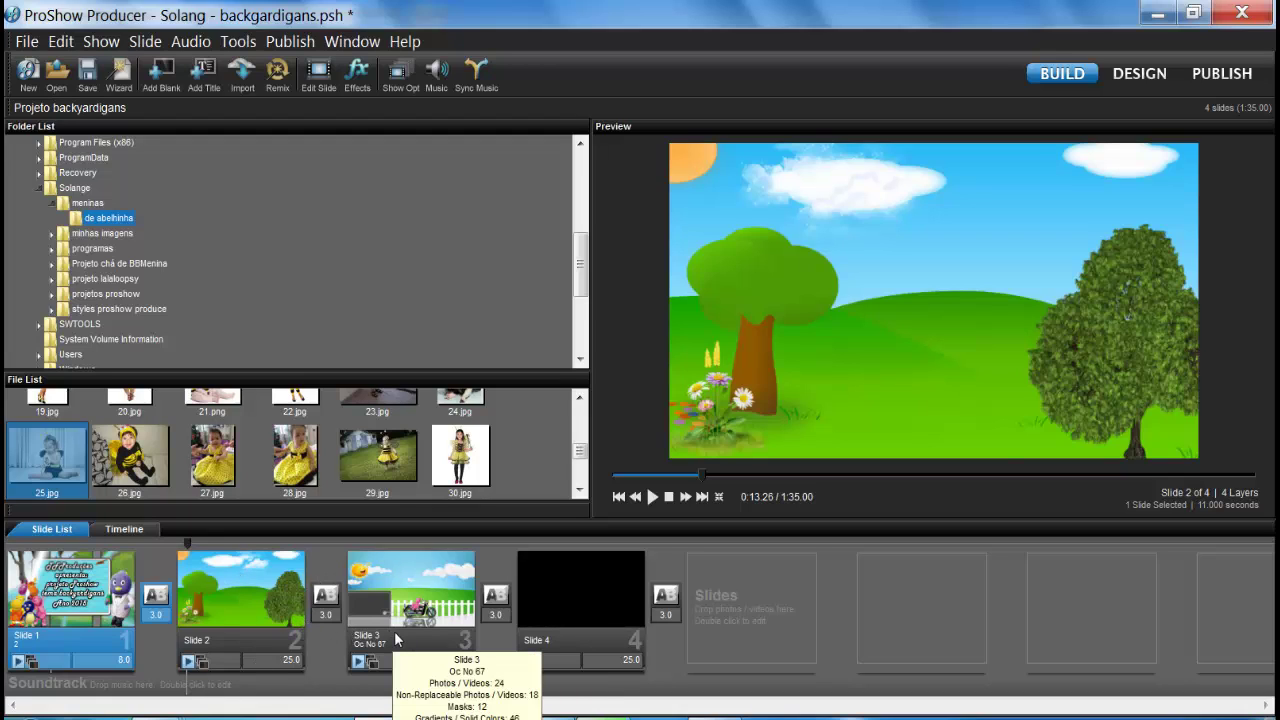